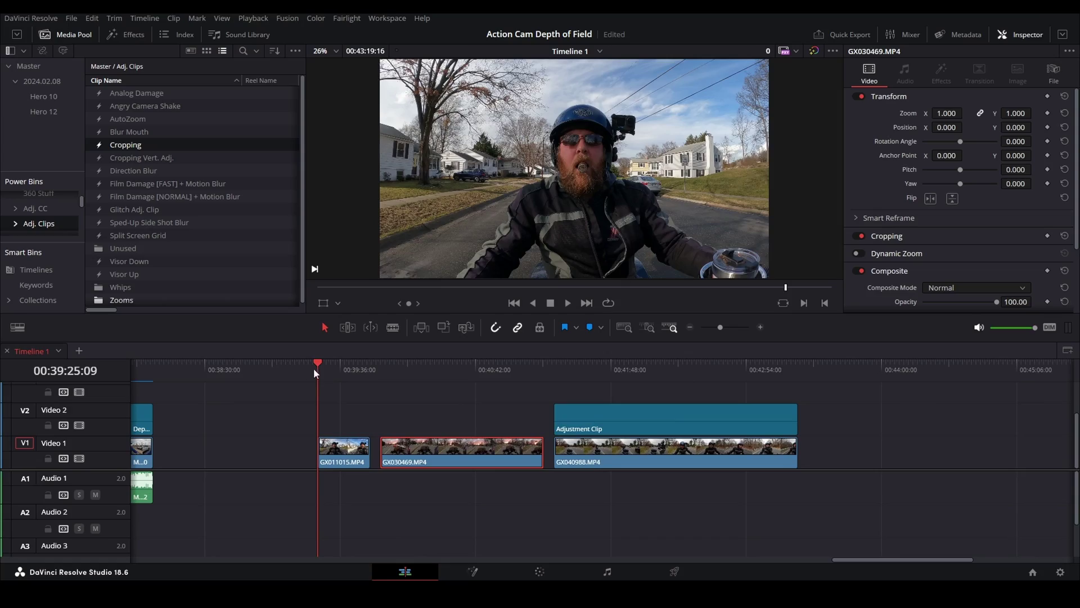
Step: View the first frames of the GX011015.MP4 and GX030469.MP4 clips full screen
key(p)
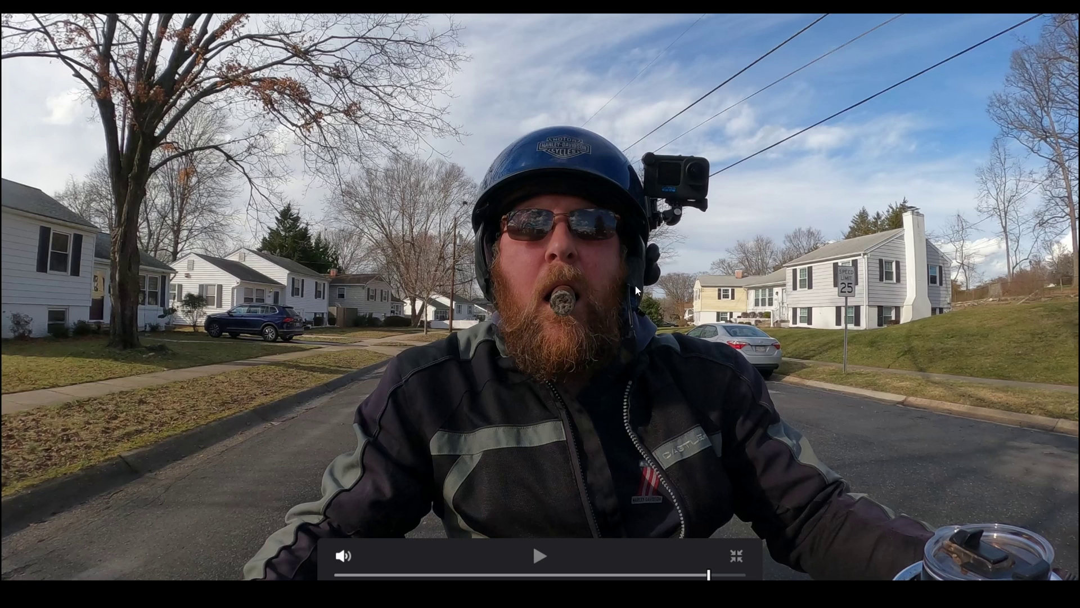
key(Escape)
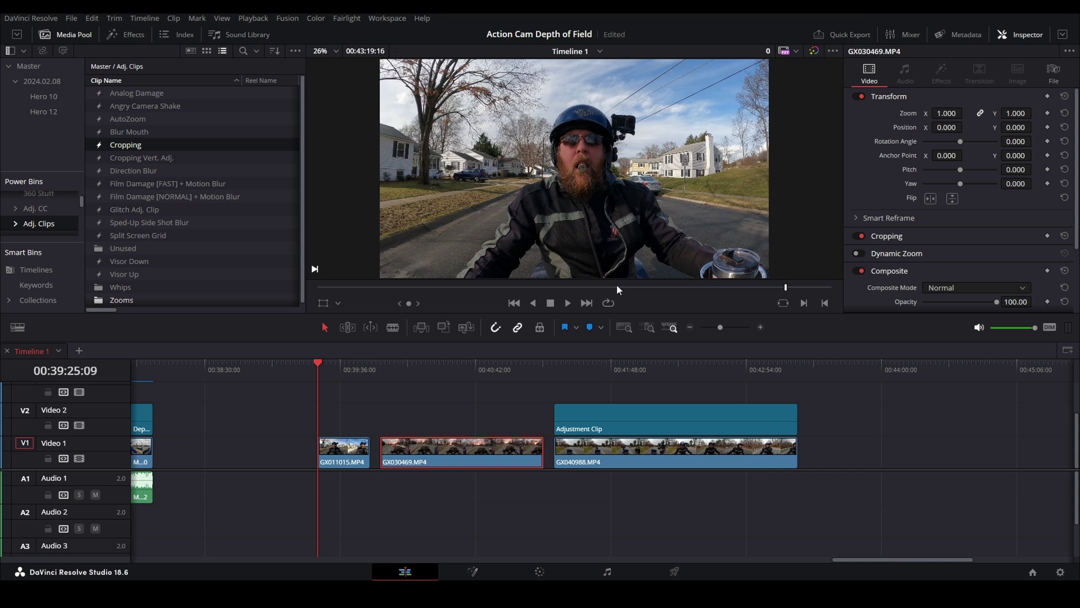
click(382, 368)
key(p)
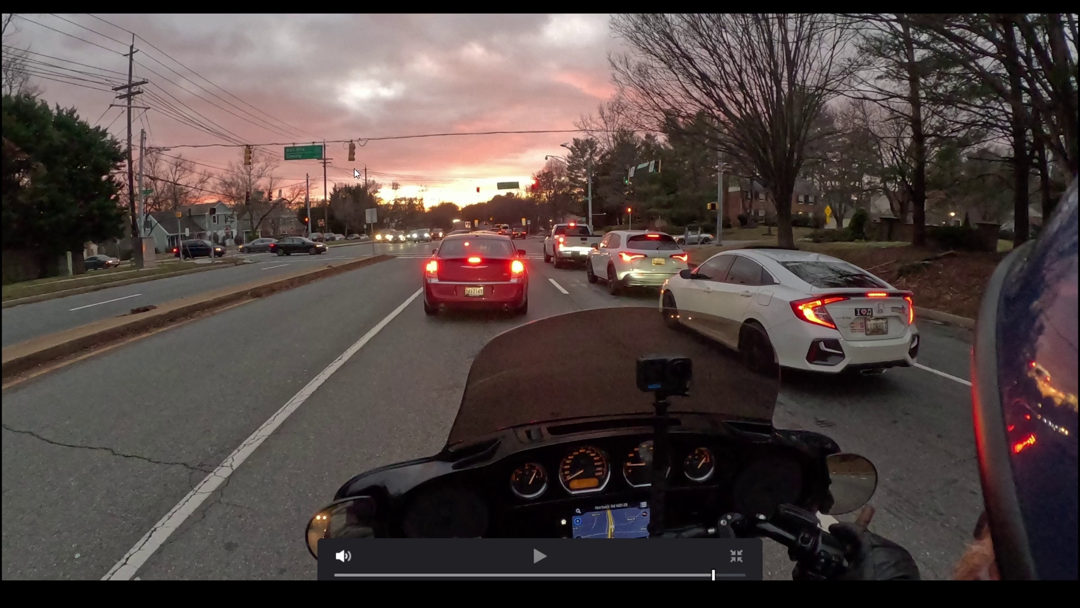
key(Escape)
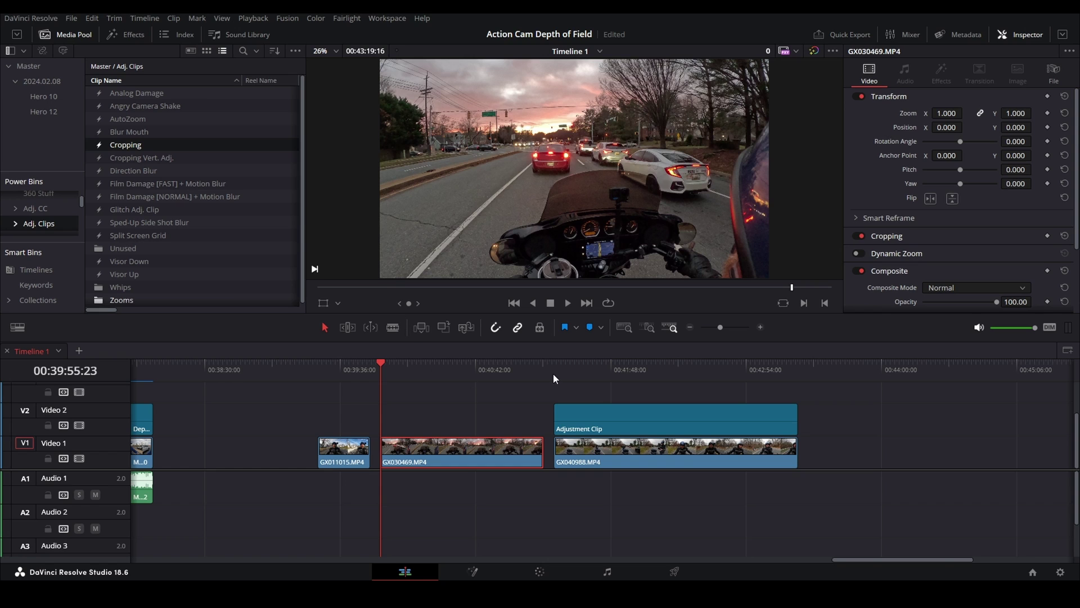
Step: Select the GX011015.MP4 clip at its first frame and open it on the Color page
click(619, 416)
key(Up)
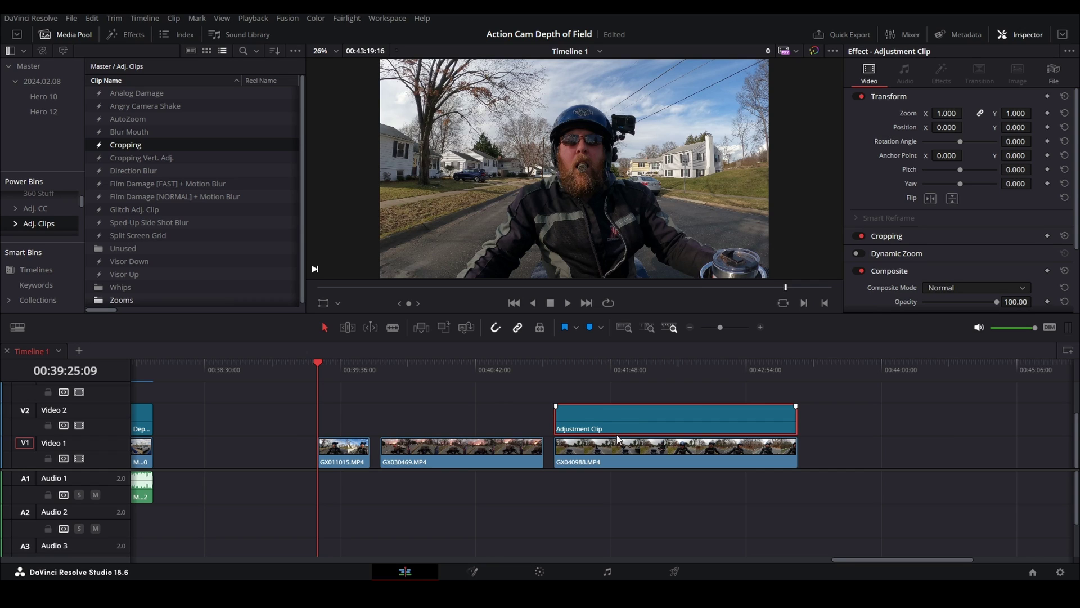
click(341, 453)
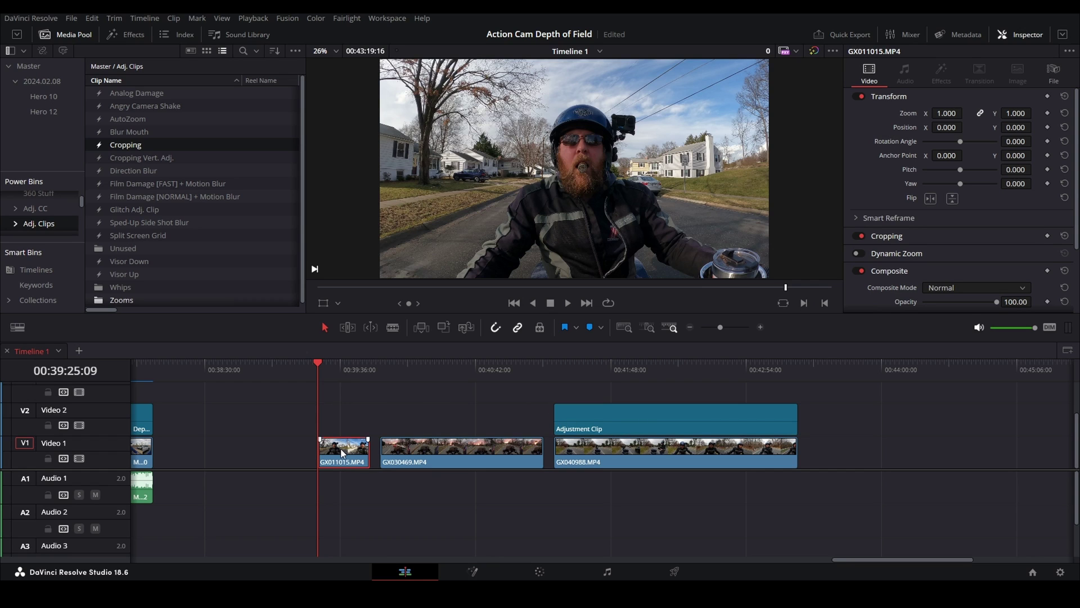
click(540, 573)
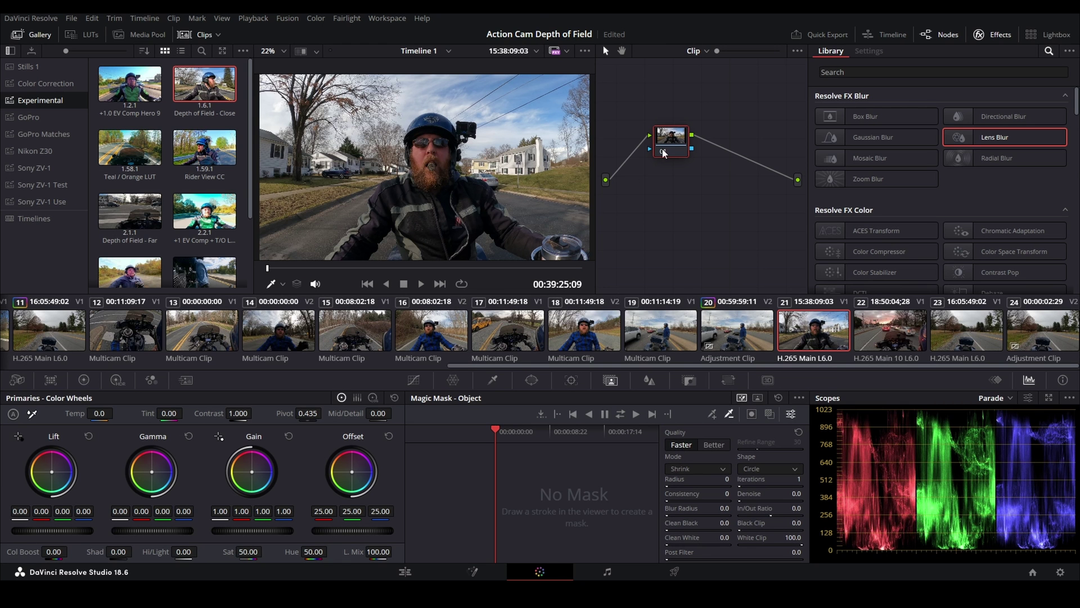
Step: Add a serial node after node 01 and apply the Depth Map effect to it
drag(674, 145, 645, 138)
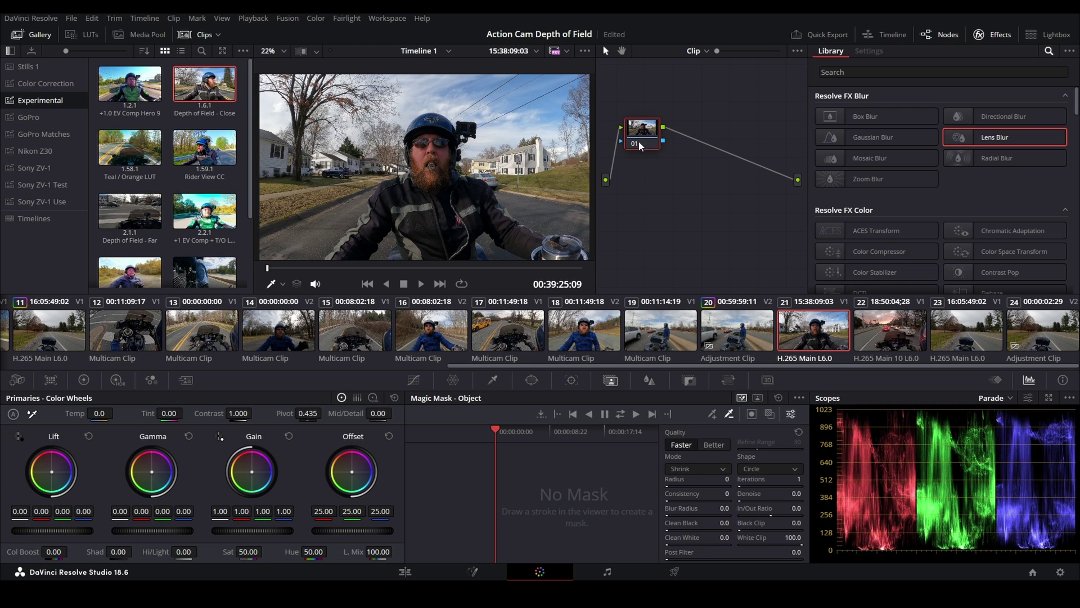
key(alt+s)
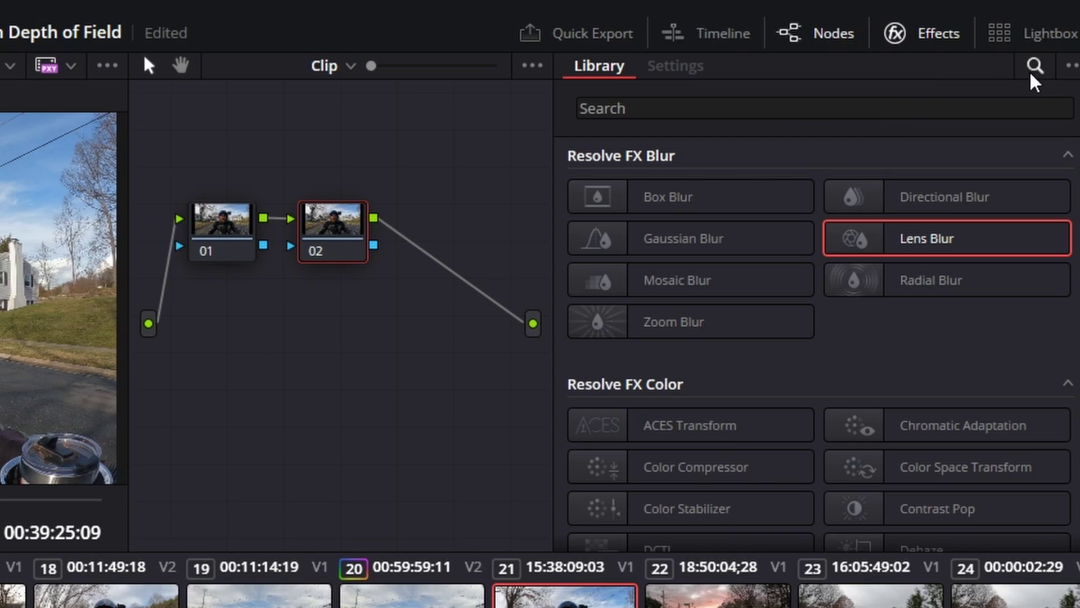
click(934, 39)
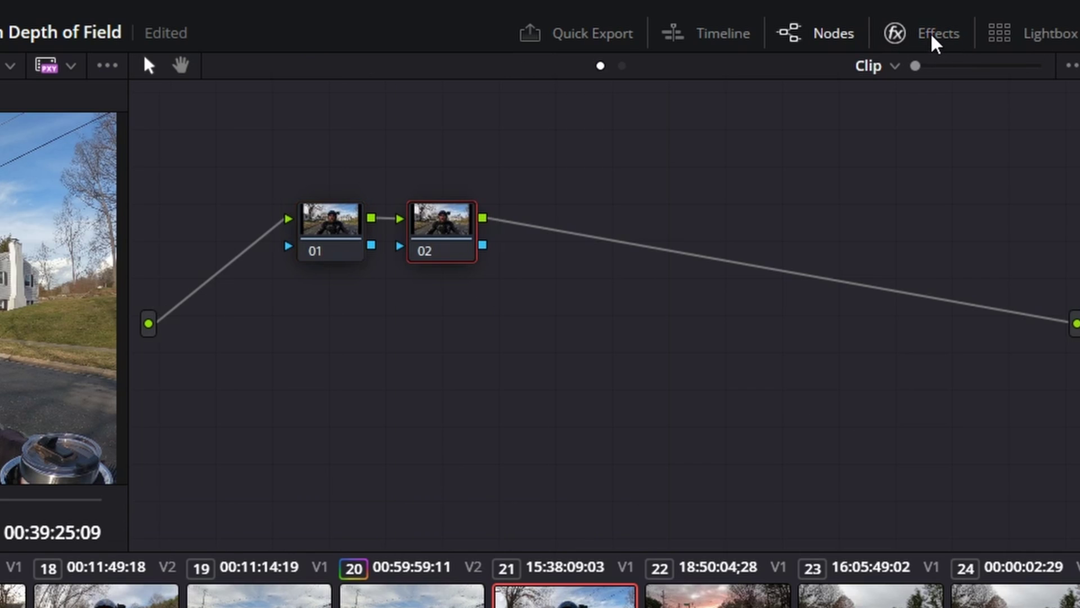
click(933, 41)
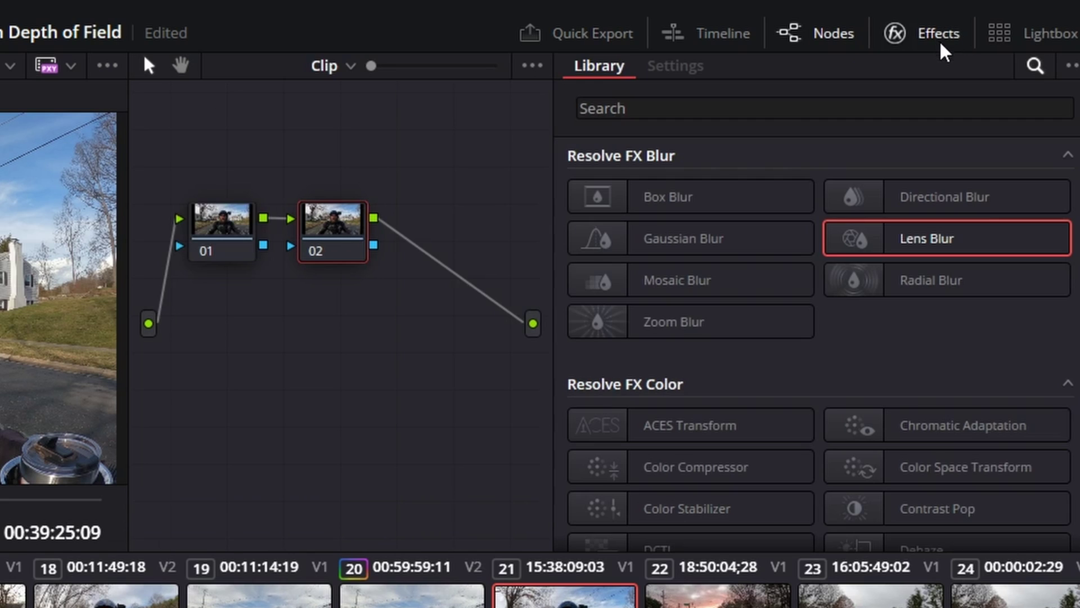
click(1033, 66)
click(1034, 66)
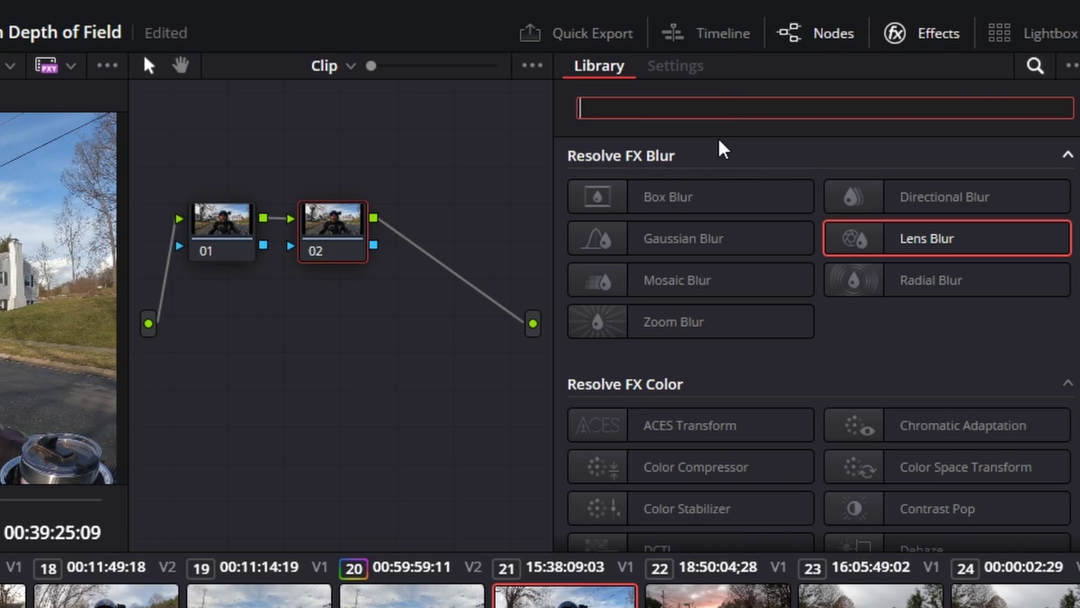
text(depth)
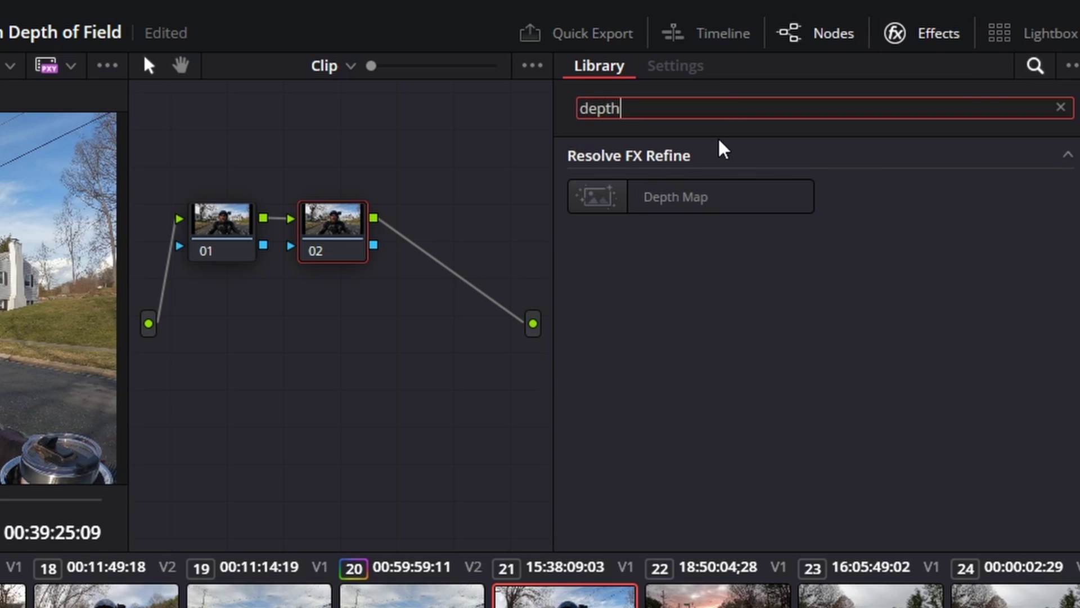
drag(714, 206, 331, 233)
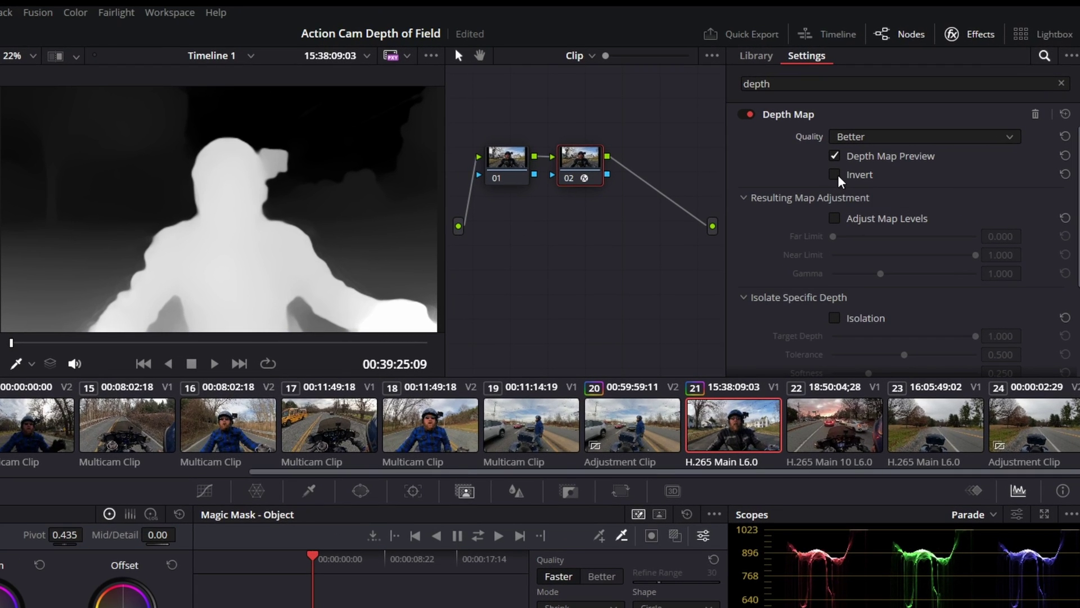
Step: Invert the depth map on node 02 and check the result full screen
click(835, 175)
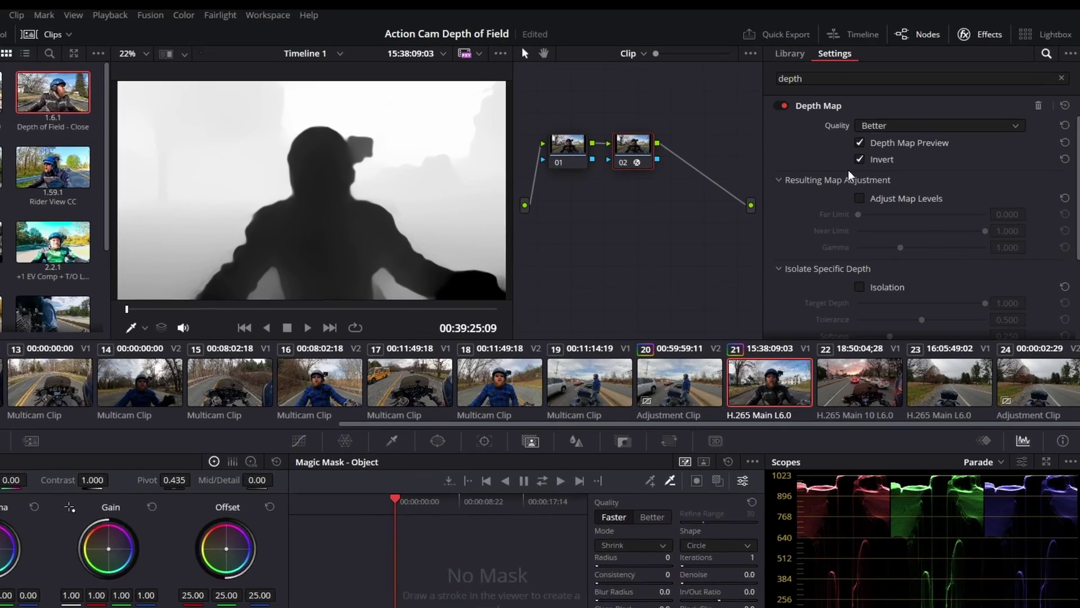
scroll(815, 214, down, 2)
scroll(804, 250, up, 2)
scroll(806, 250, down, 1)
scroll(803, 248, up, 2)
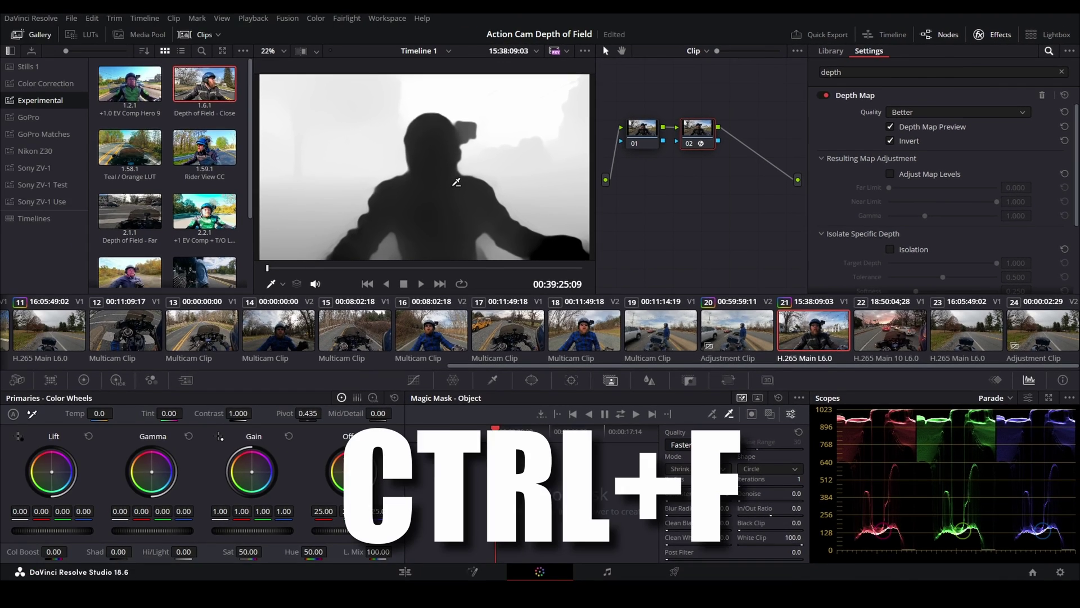
key(ctrl+f)
mouse_move(441, 188)
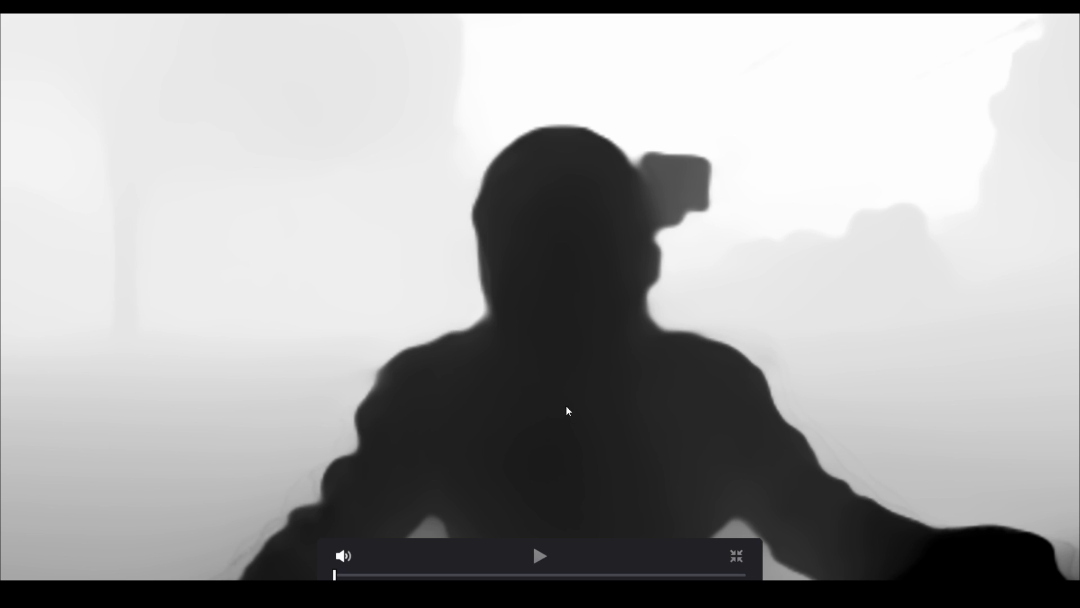
key(ctrl+f)
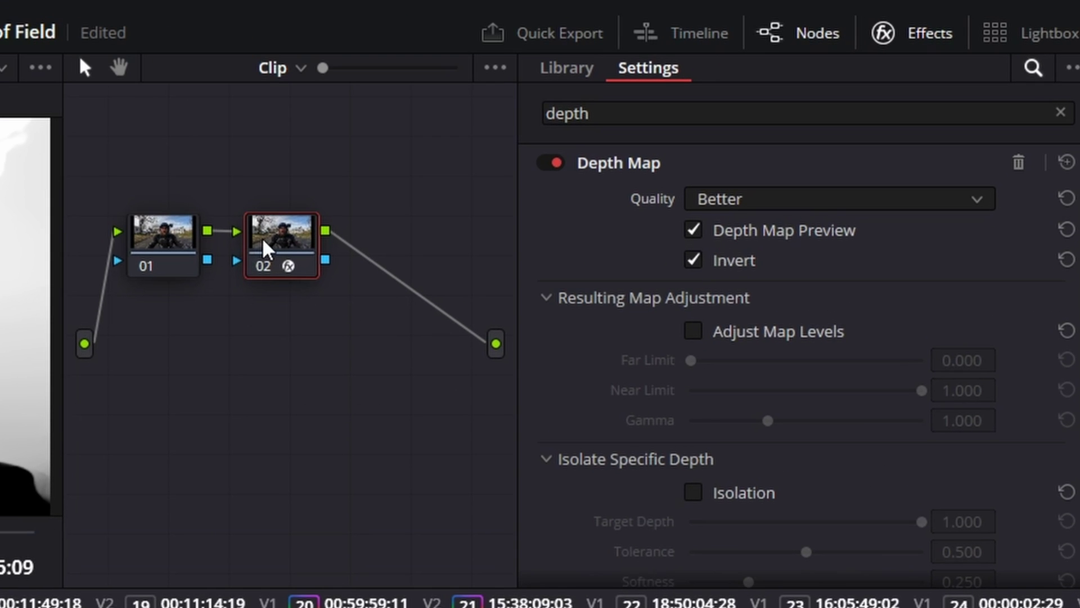
Step: Add a serial node after node 02 and apply the Lens Blur effect to it
key(alt+s)
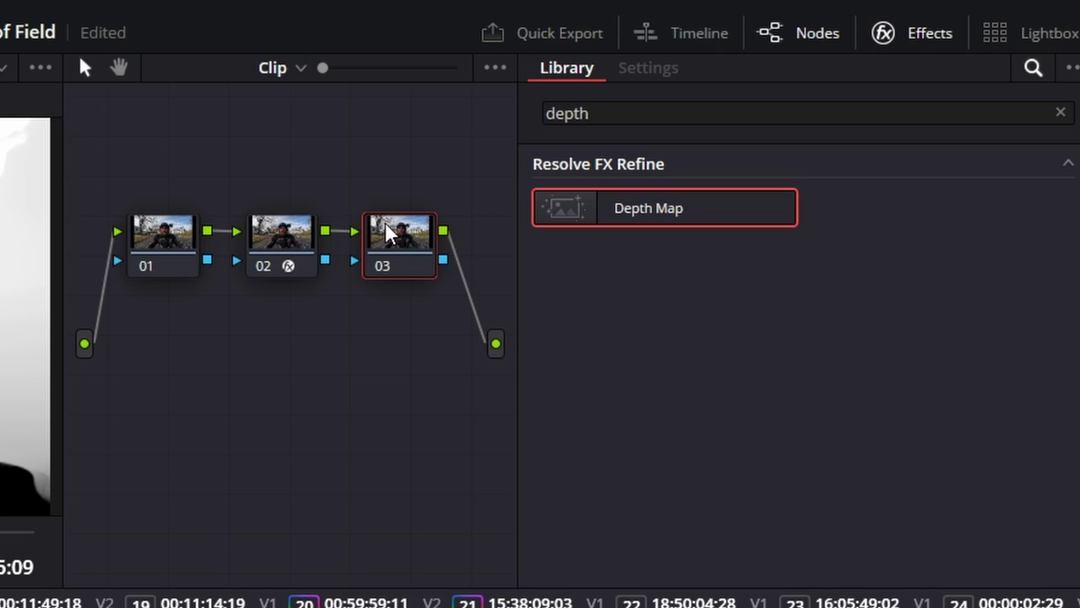
click(653, 112)
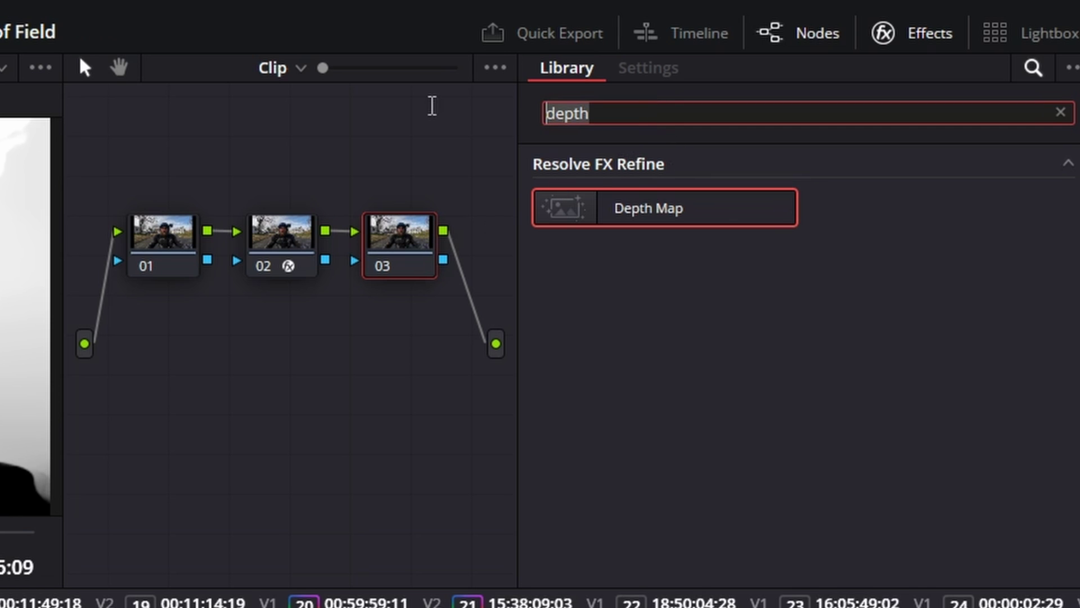
key(BackSpace)
text(lens)
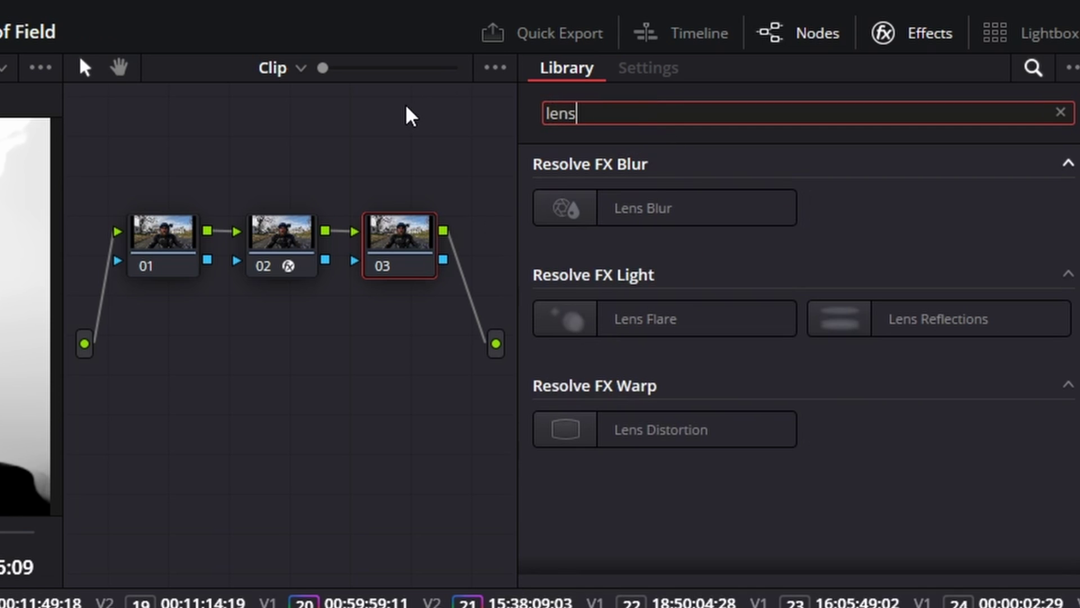
drag(660, 210, 393, 243)
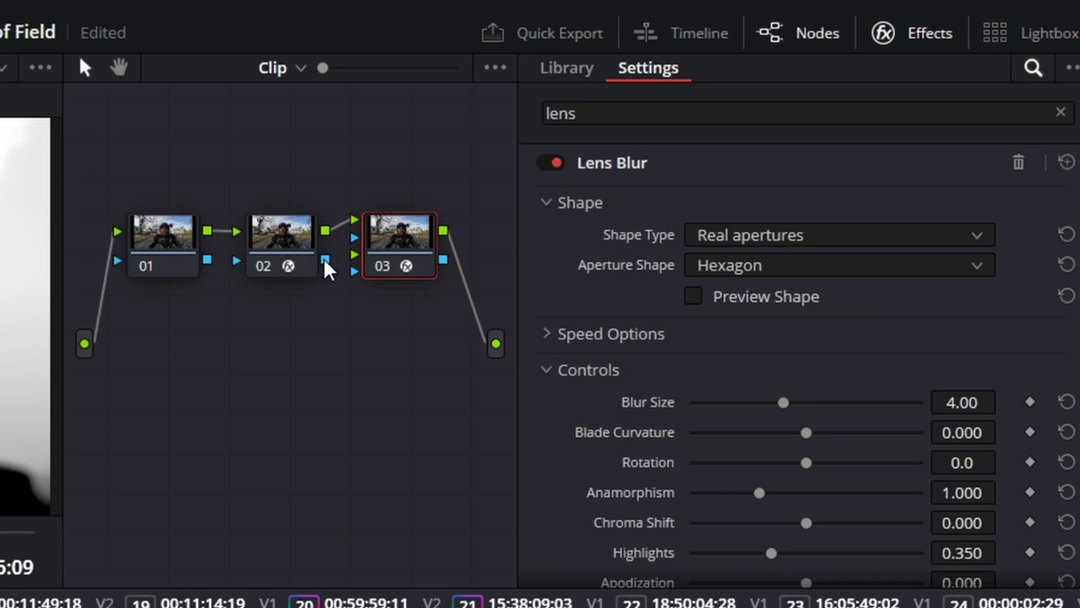
Step: Connect node 02's key output to node 03's first key input and turn off the Depth Map Preview on node 02
drag(325, 260, 355, 238)
click(279, 247)
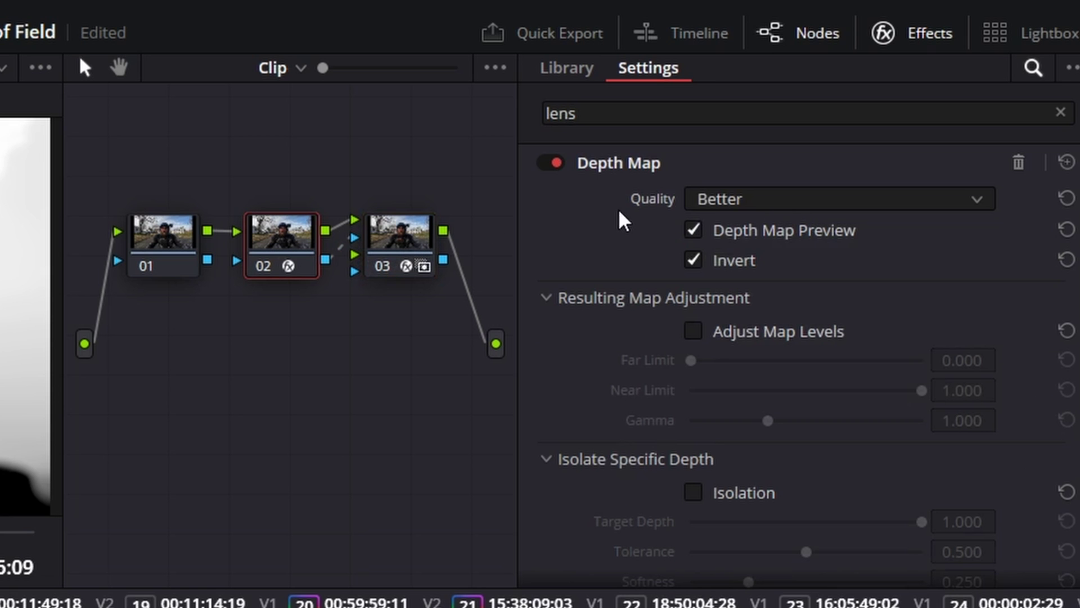
click(695, 232)
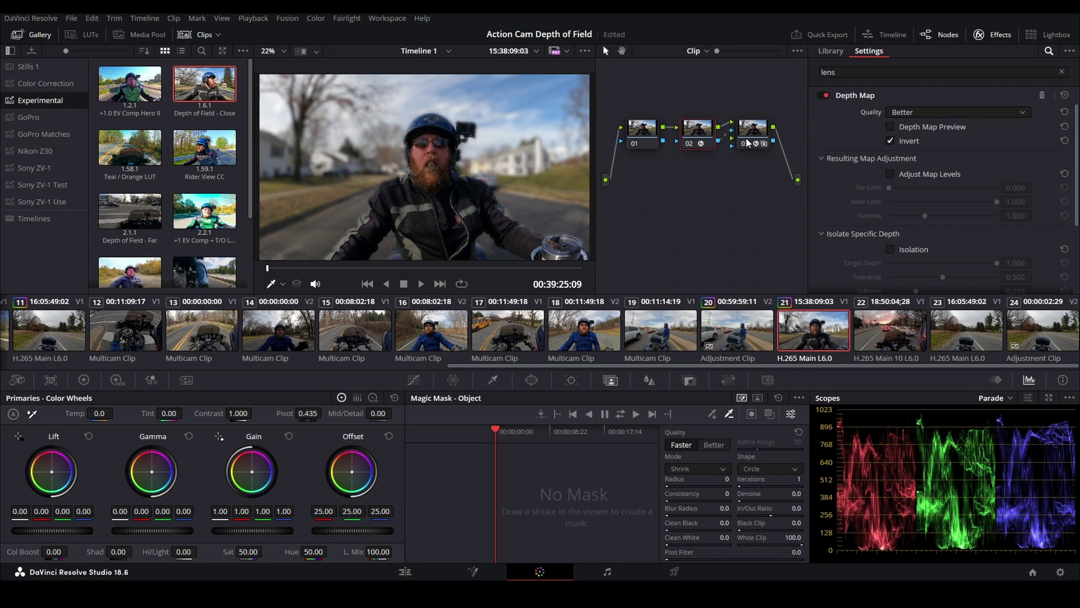
Step: Set the Lens Blur size on node 03 to 2.25, checking the blurred background full screen before and after
click(758, 138)
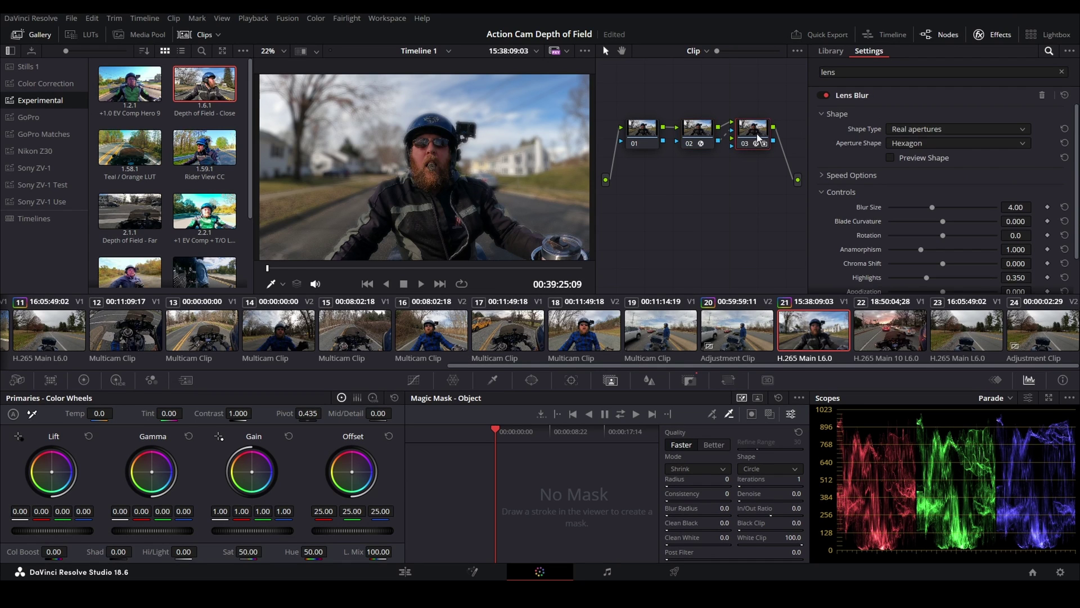
key(super+f)
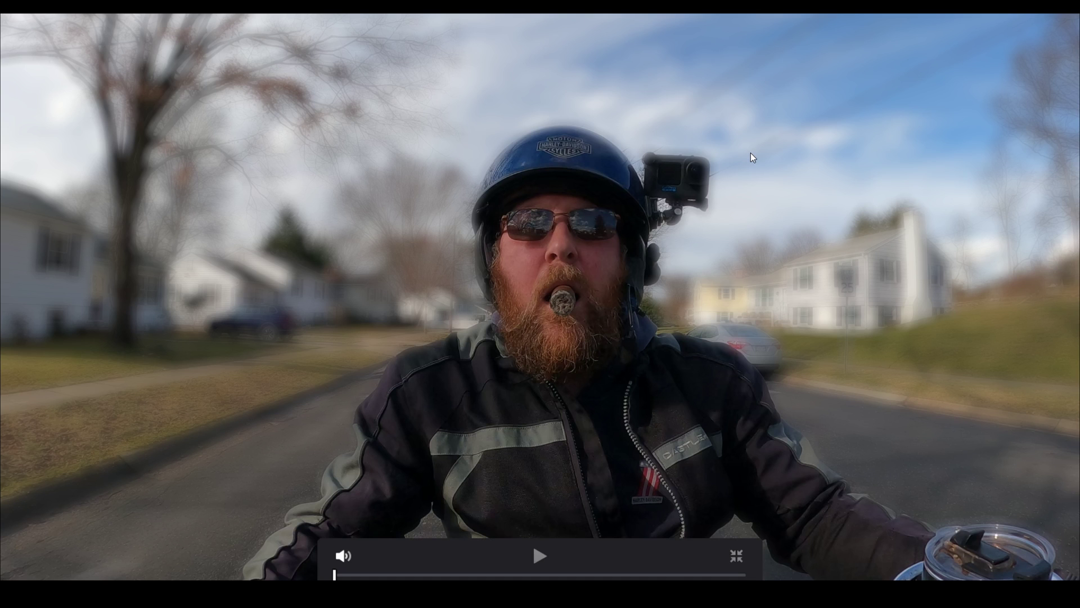
key(Escape)
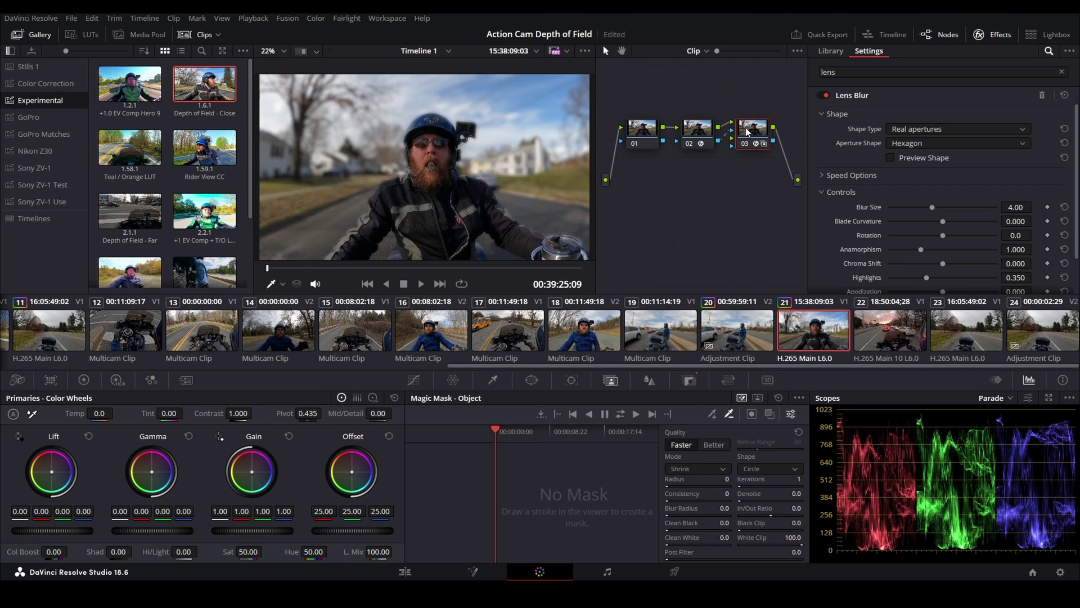
click(1009, 205)
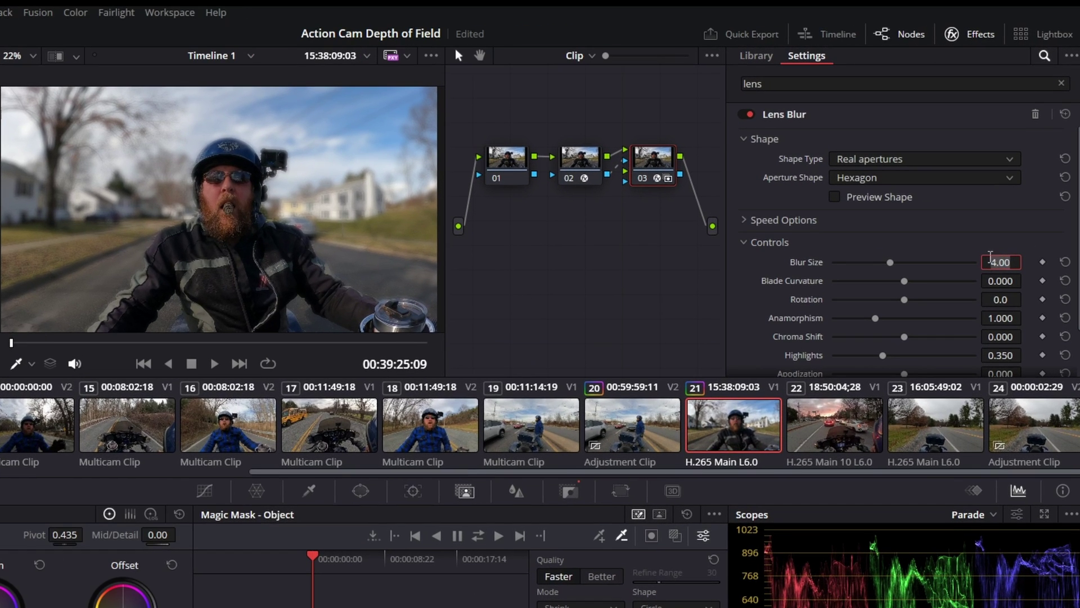
text(2.25)
key(Return)
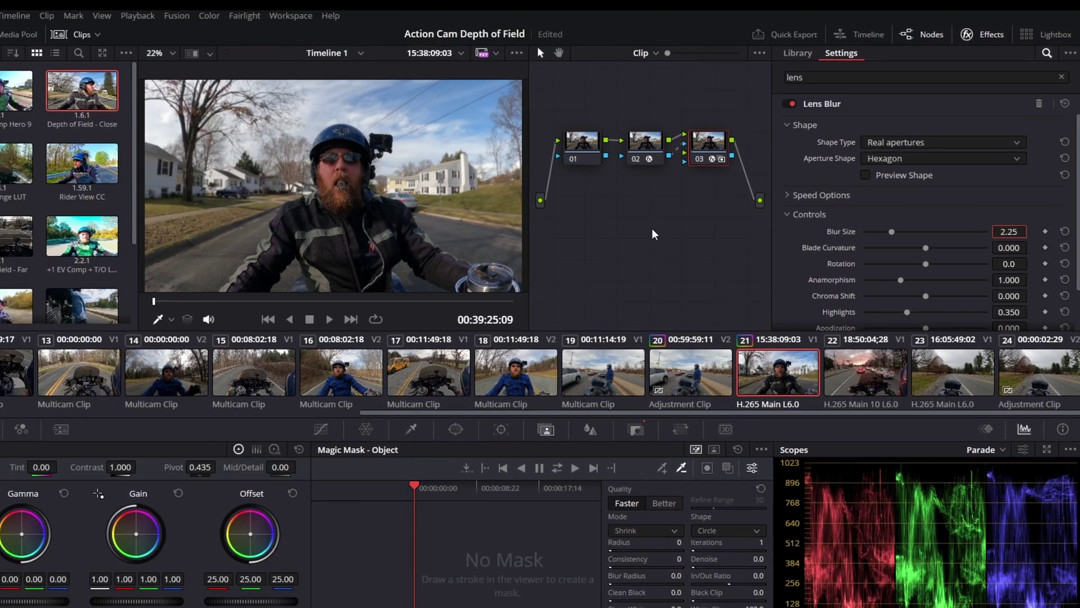
key(ctrl+f)
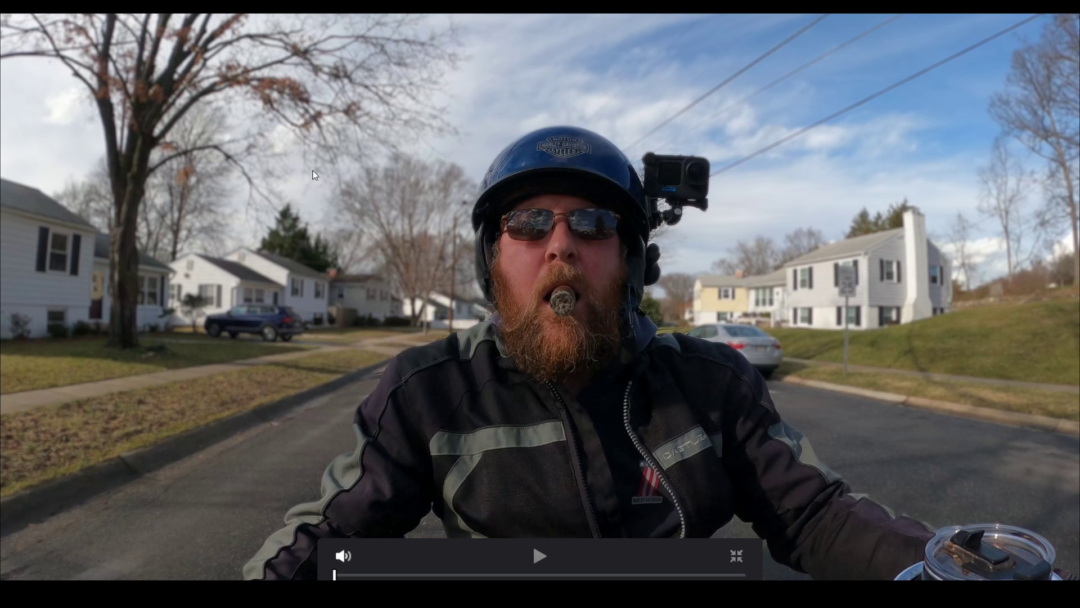
click(506, 119)
click(741, 560)
Step: Enable Postprocessing for the Depth Map on node 02 and set its Map Finesse Blur to 0.396
scroll(878, 222, down, 2)
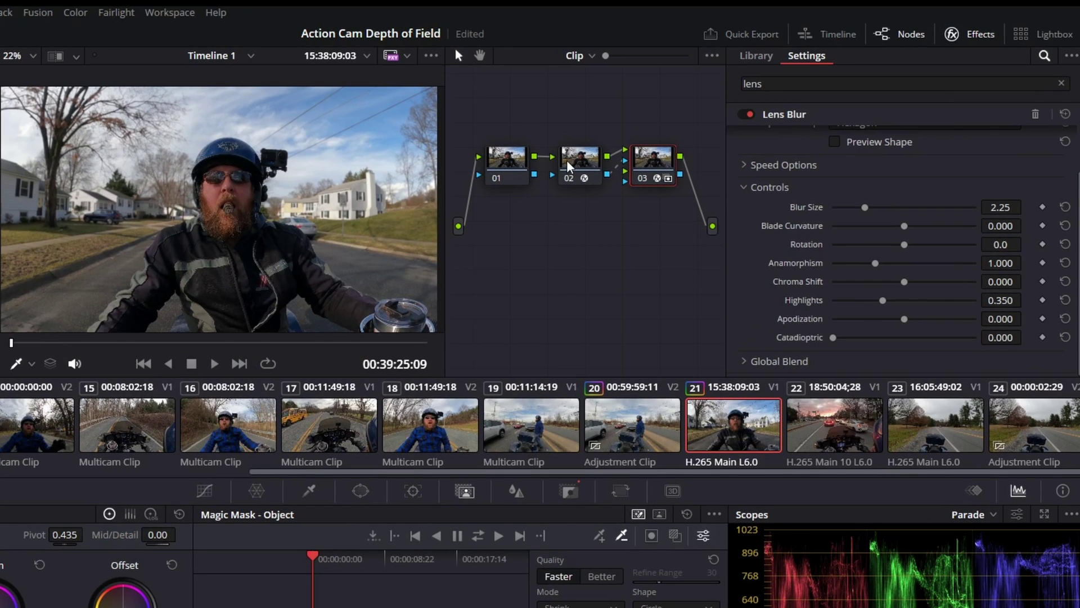
click(569, 162)
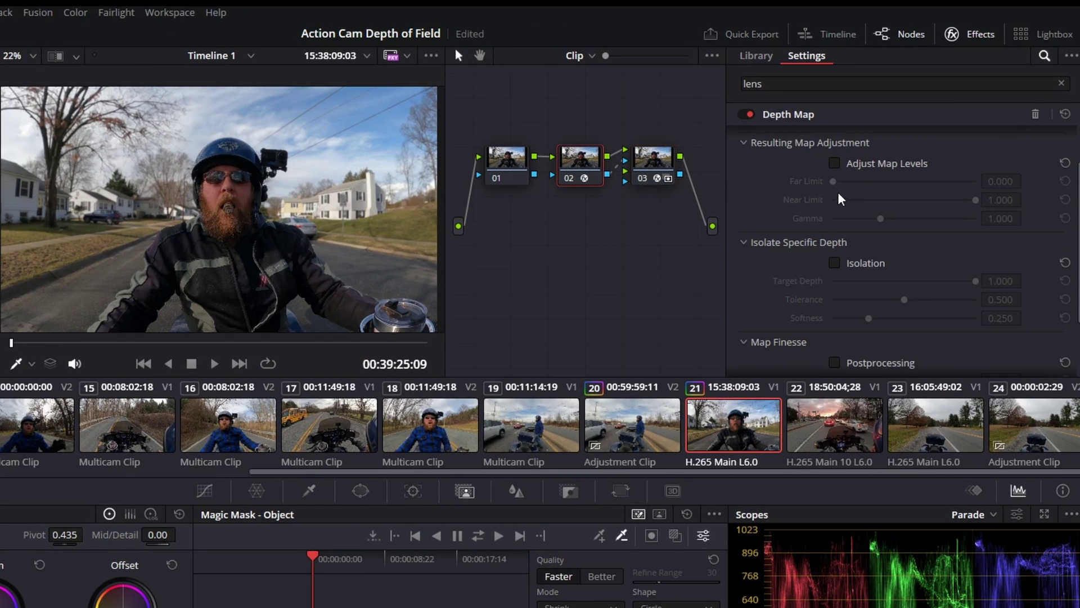
scroll(827, 225, down, 3)
click(835, 282)
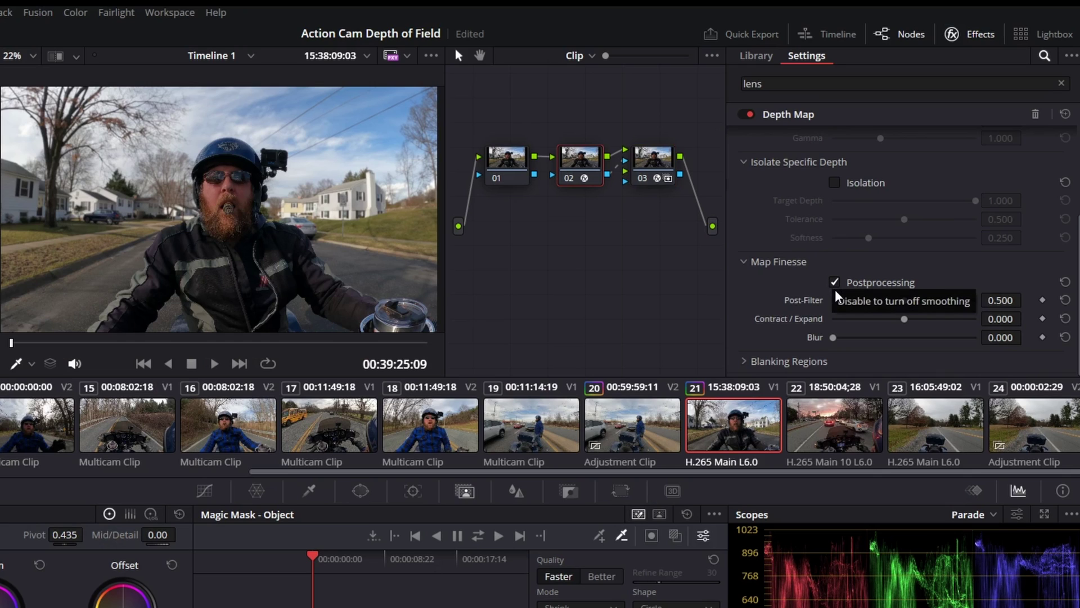
click(988, 331)
text(.396)
key(Return)
Step: Enable Adjust Map Levels for the Depth Map on node 02 with its preview on, and set the quality to Faster
scroll(816, 202, up, 5)
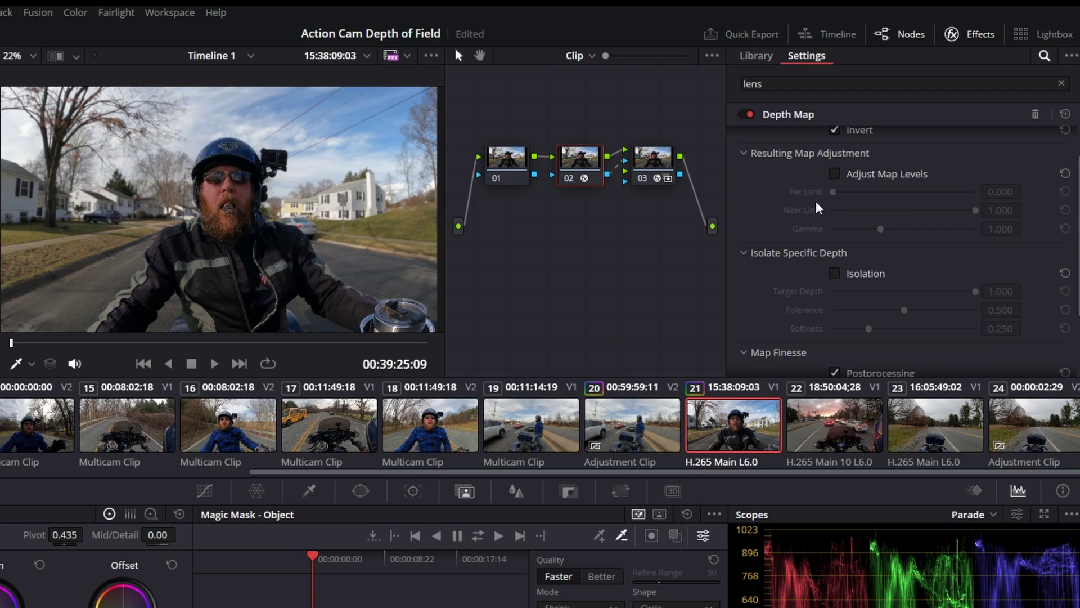
click(834, 219)
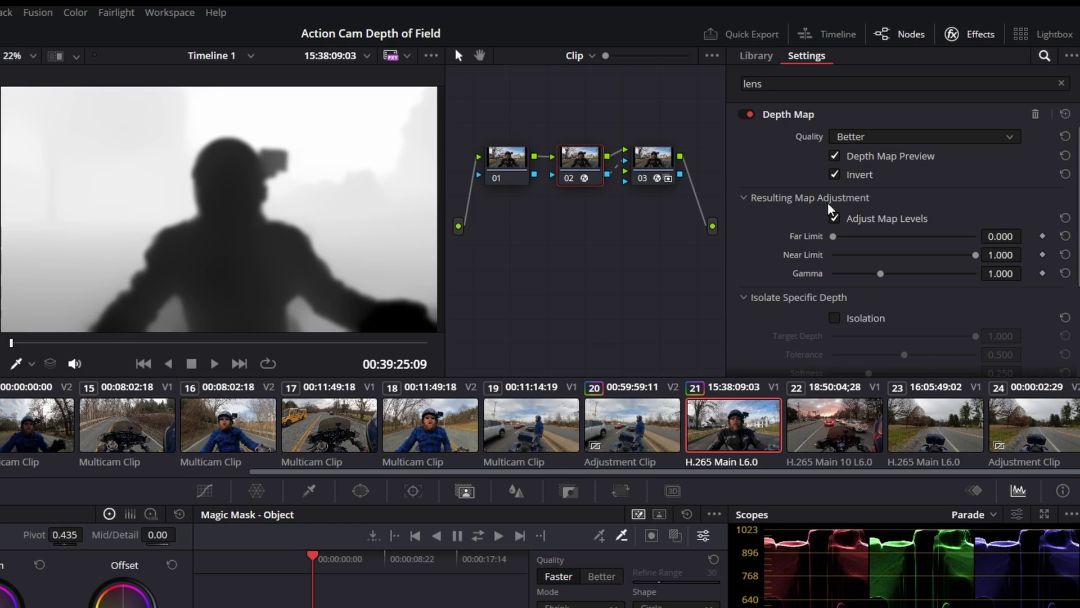
drag(832, 235, 784, 236)
drag(976, 254, 1007, 249)
click(866, 136)
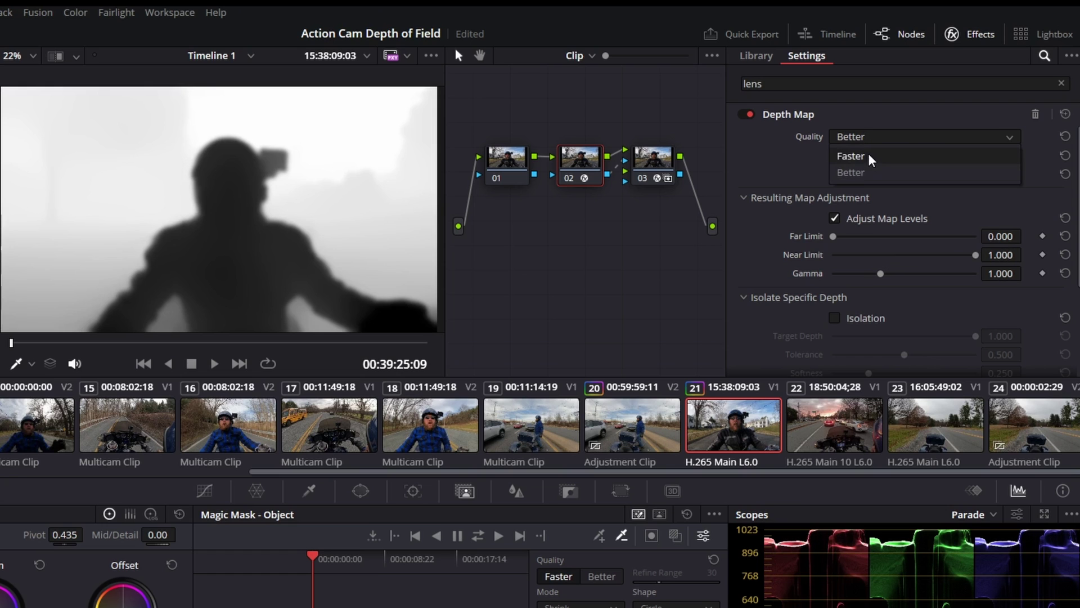
click(869, 157)
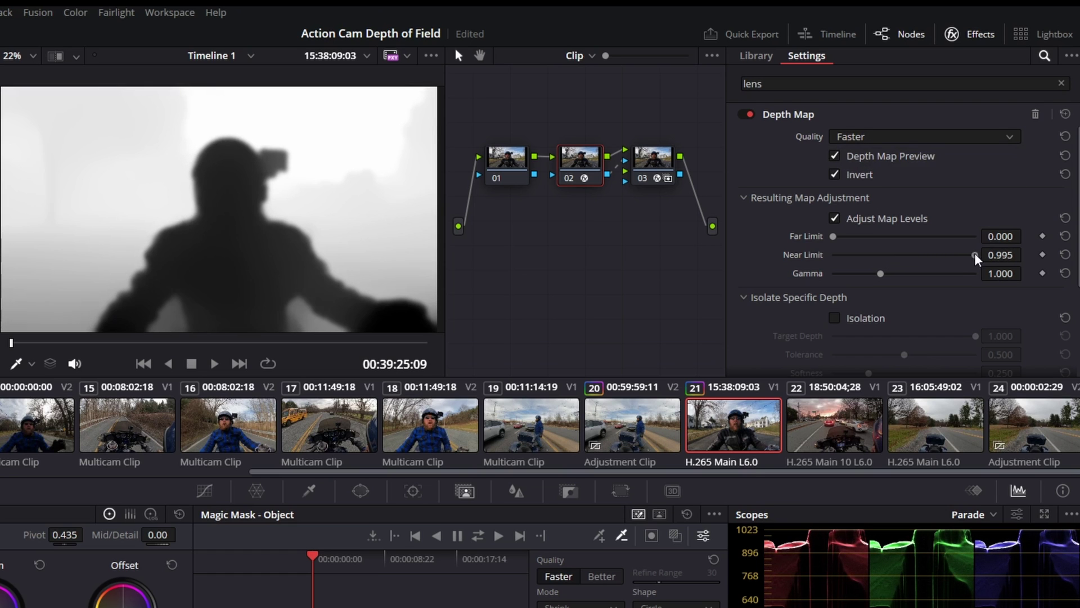
Step: Set the Depth Map's Near Limit to 0.9, and try a Gamma of 0.500 before resetting it to its default
drag(974, 252, 890, 248)
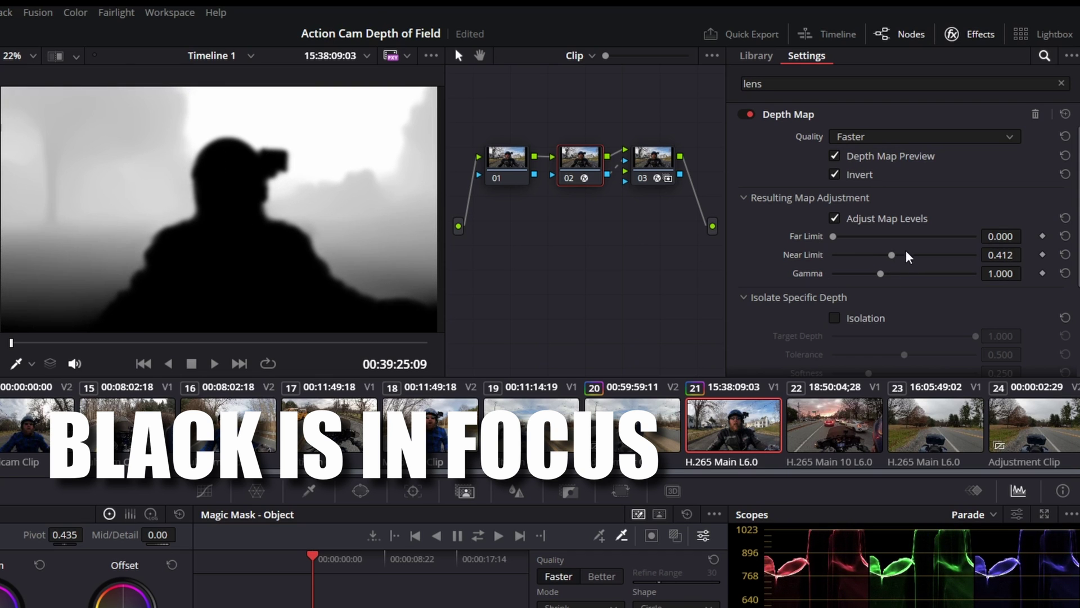
drag(890, 252, 962, 254)
click(1000, 255)
text(0.9)
key(Return)
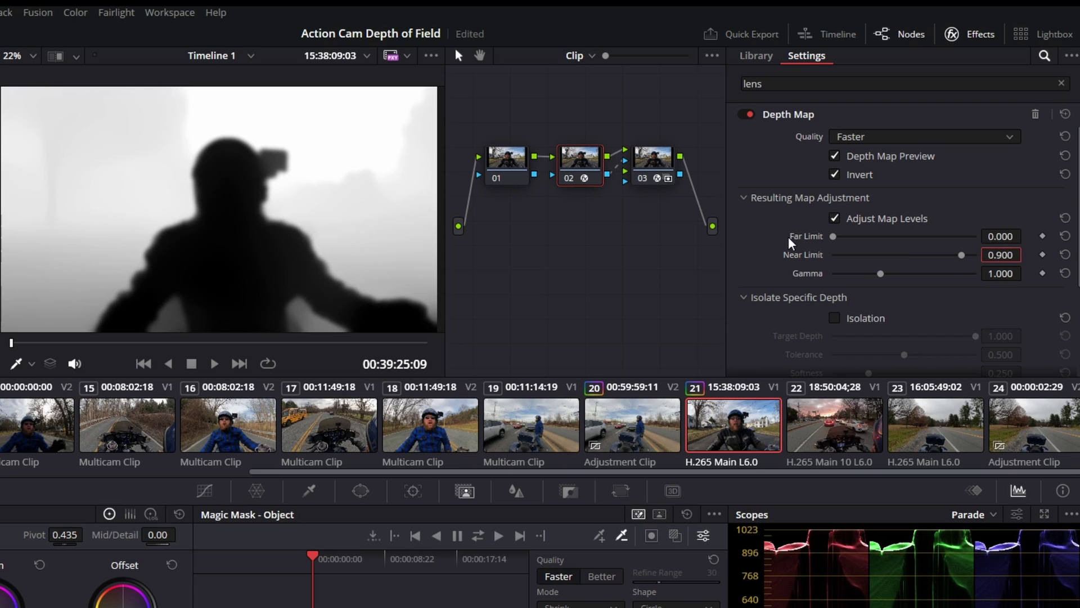
drag(881, 274, 769, 278)
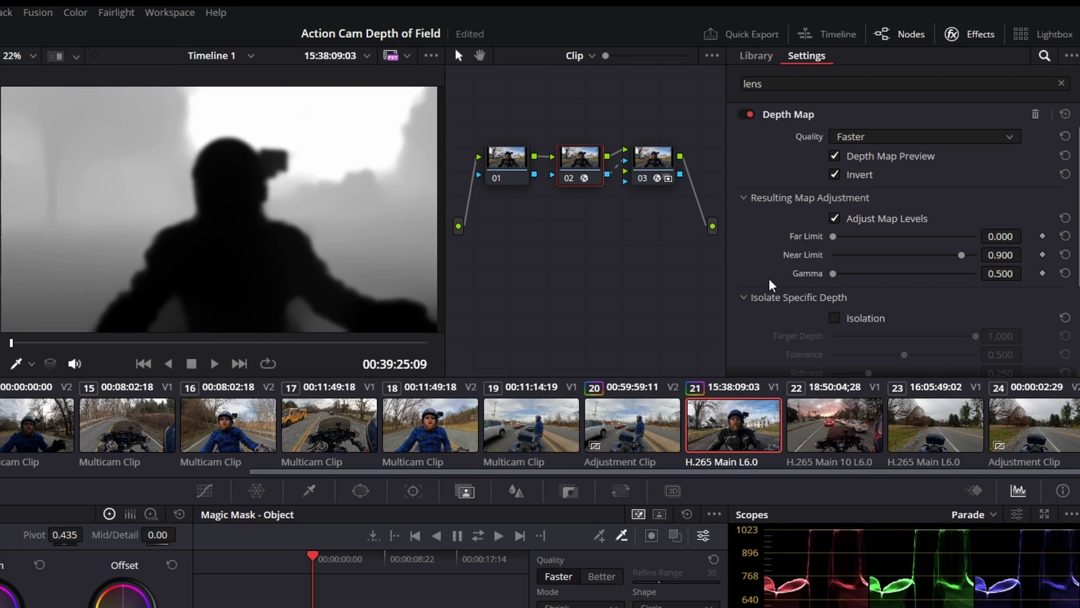
double_click(802, 272)
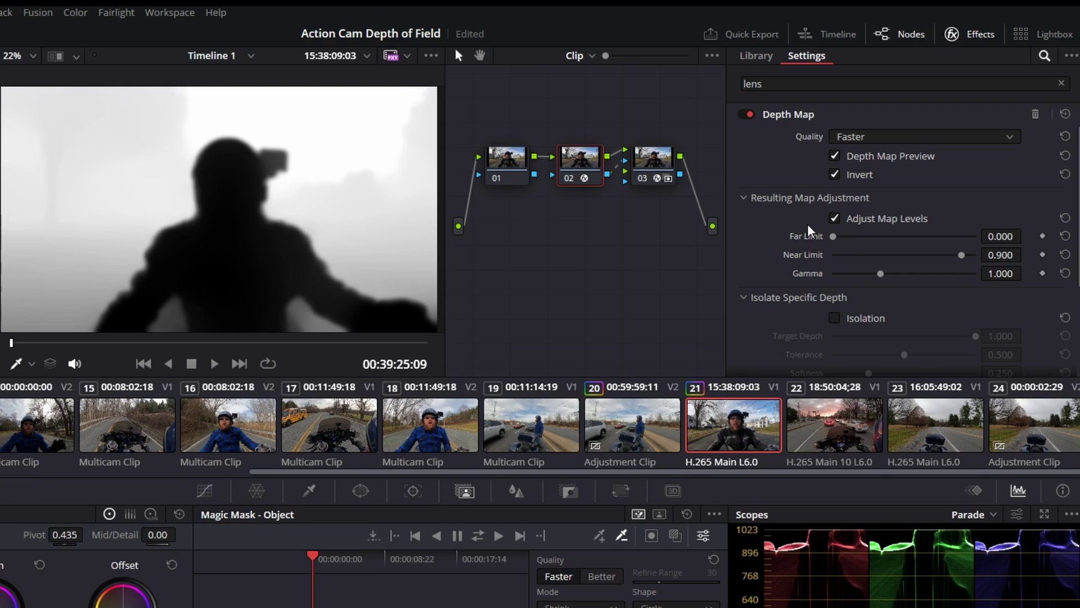
Step: Try Isolation with Target Depth 0.609 and Tolerance 1.000 in place of Adjust Map Levels, and switch back to Adjust Map Levels
scroll(847, 224, down, 5)
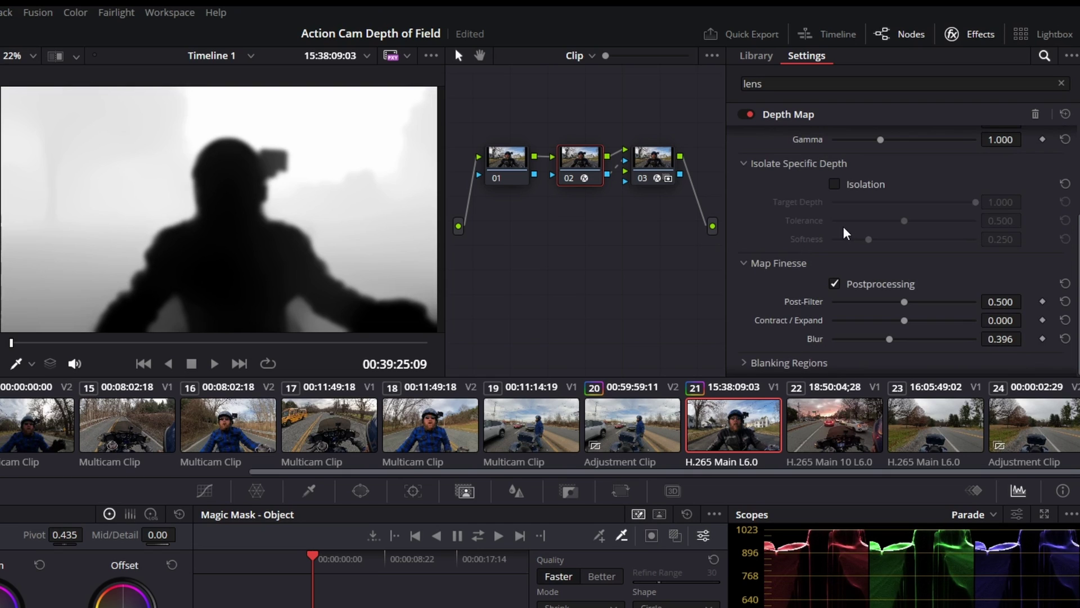
click(834, 184)
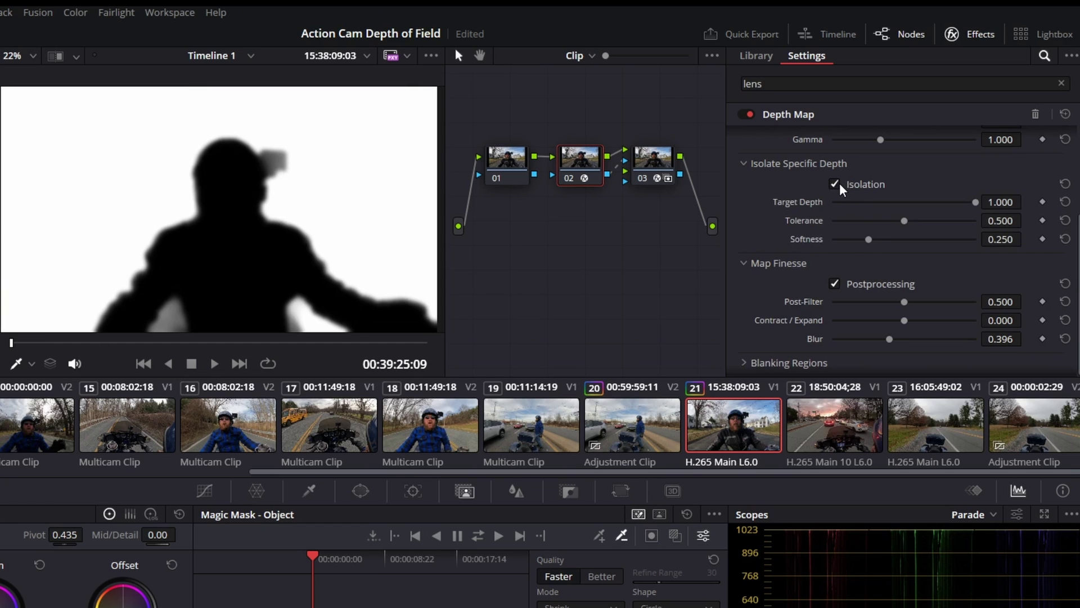
scroll(878, 208, up, 5)
click(836, 216)
scroll(841, 215, down, 5)
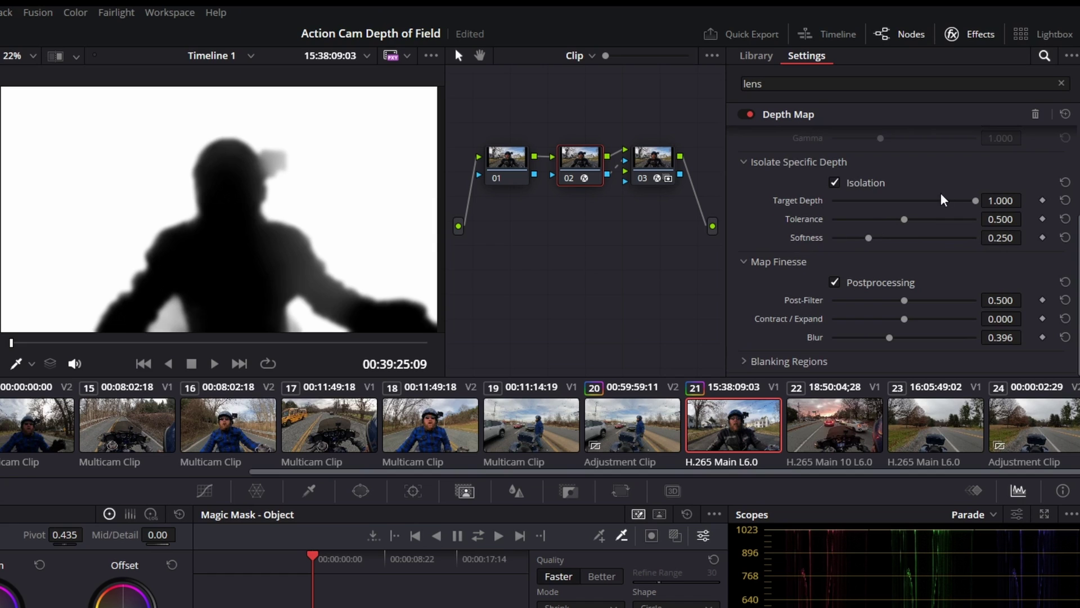
drag(975, 201, 920, 208)
drag(904, 218, 978, 219)
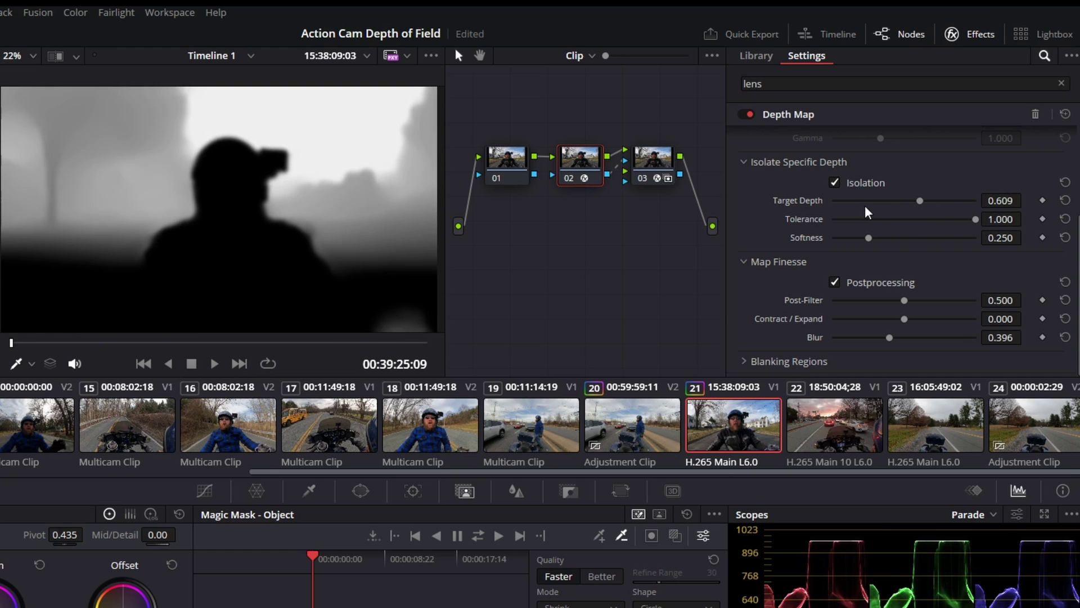
click(834, 182)
scroll(832, 232, up, 3)
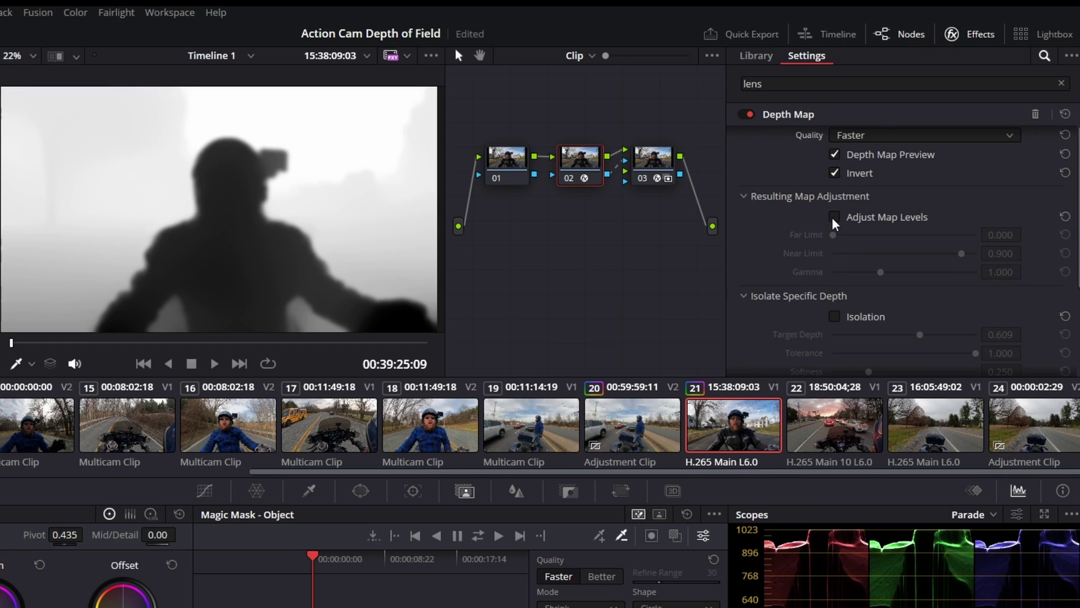
click(833, 218)
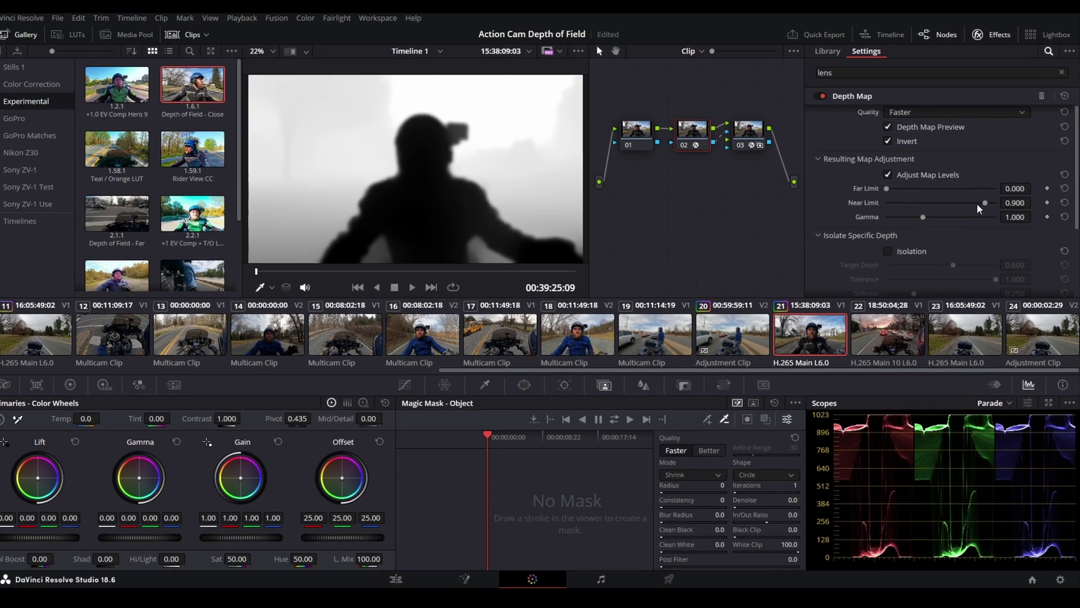
Step: Turn off Postprocessing and the Depth Map Preview on node 02, and check the image full screen
scroll(977, 208, down, 3)
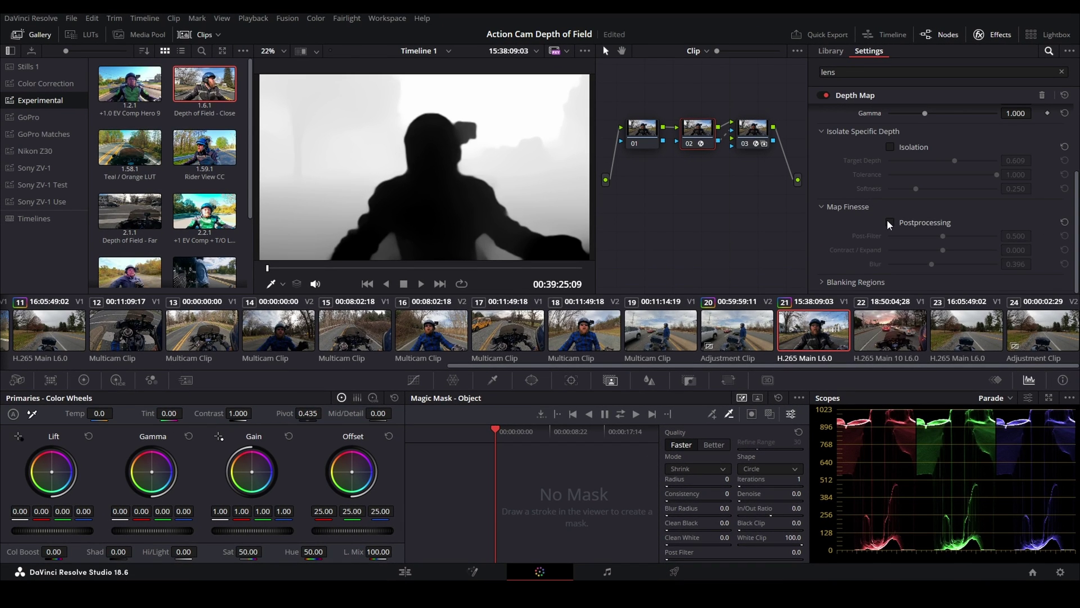
click(889, 222)
scroll(889, 219, up, 4)
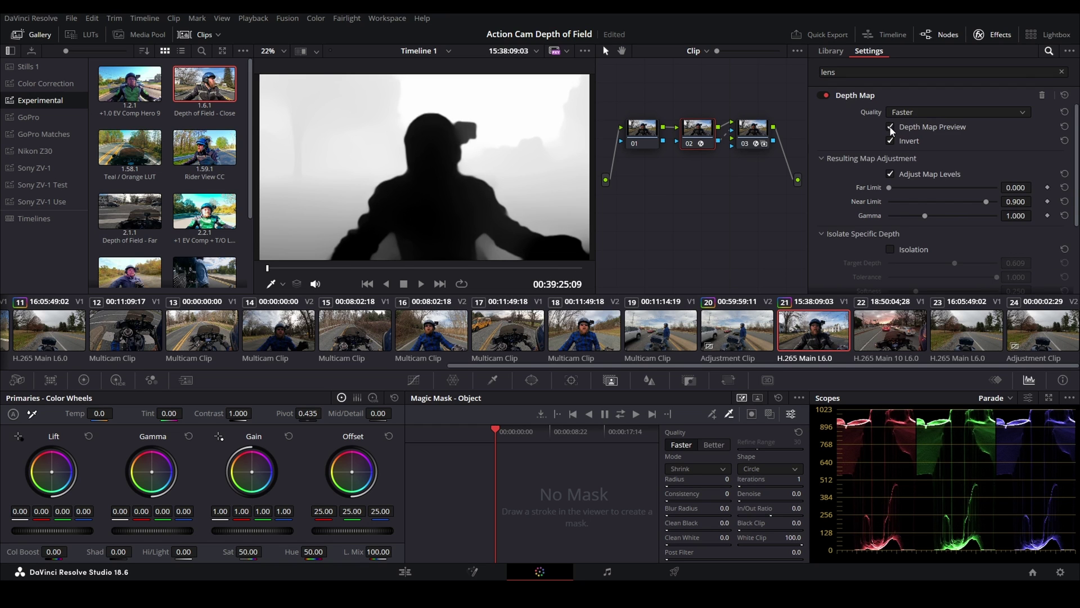
click(889, 127)
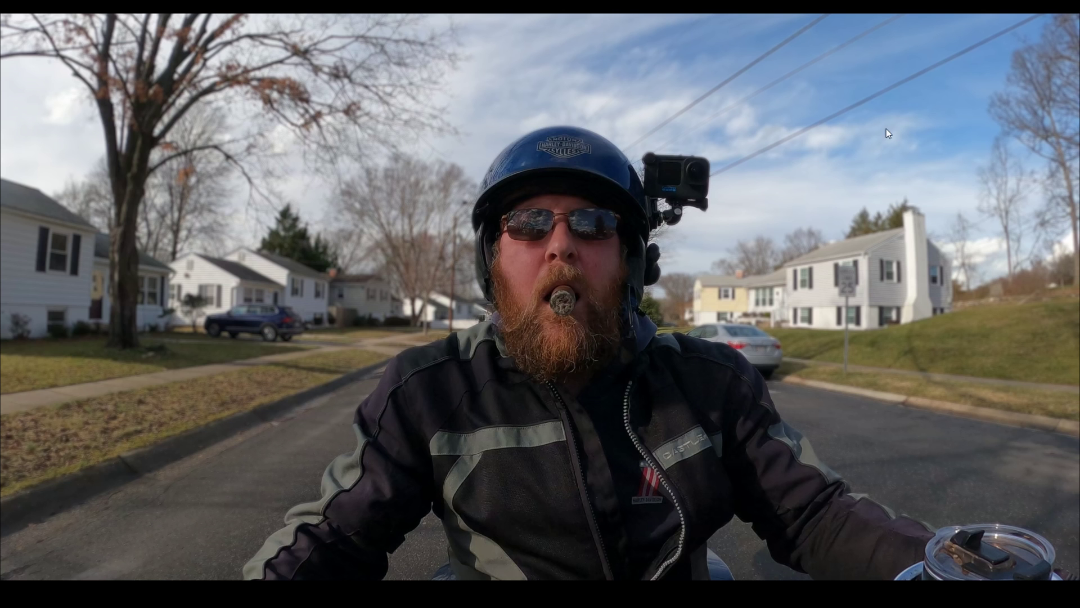
mouse_move(883, 130)
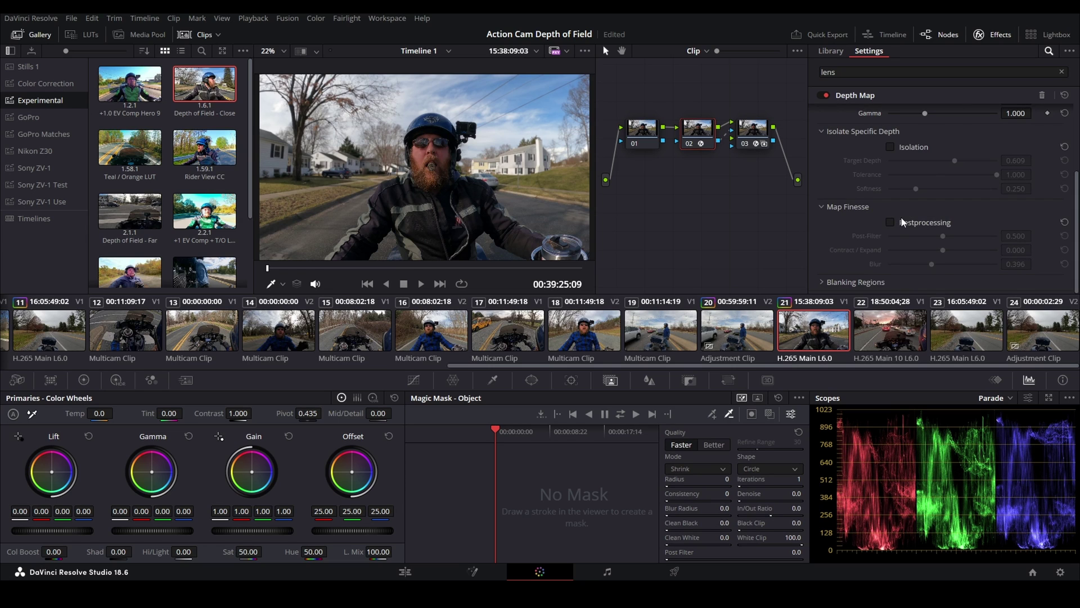
Step: Try a much stronger Lens Blur size on node 03, inspect it full screen, and restore the size to 2.25
scroll(897, 231, up, 3)
click(752, 139)
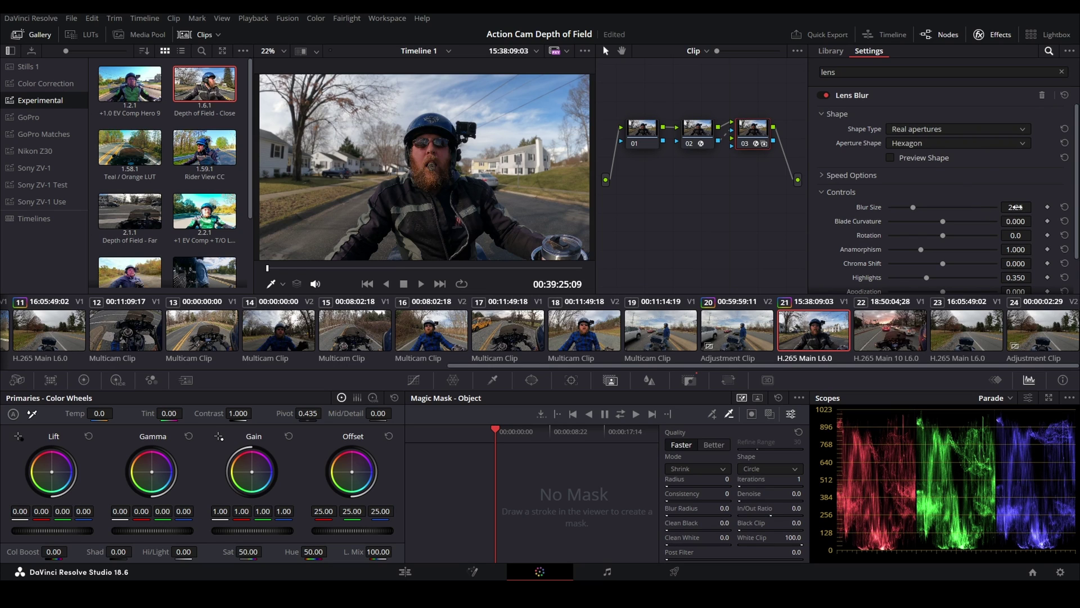
drag(1007, 207, 1011, 207)
key(ctrl+f)
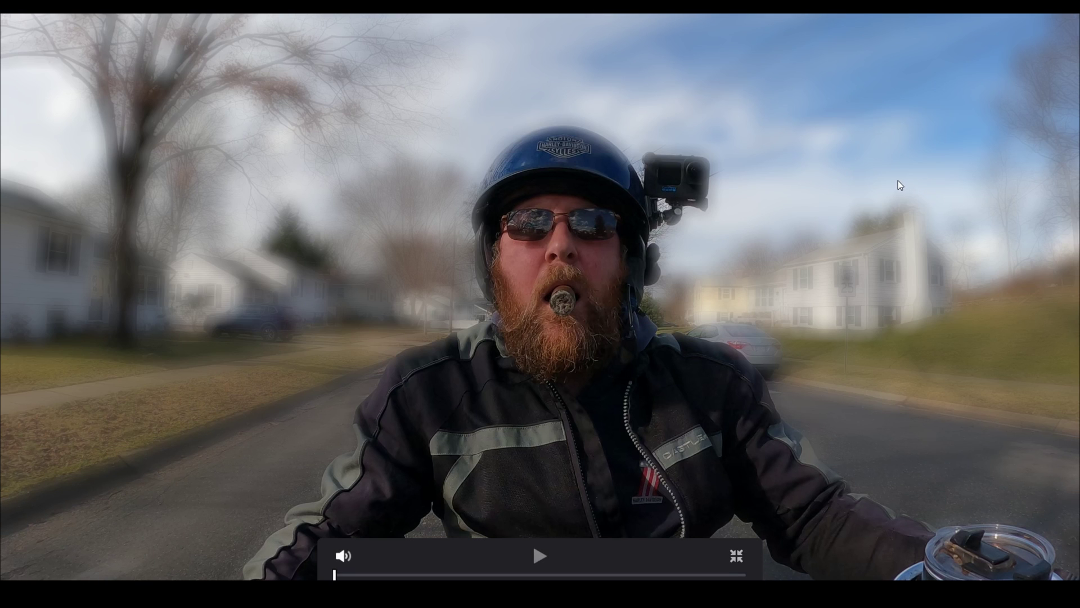
key(ctrl+f)
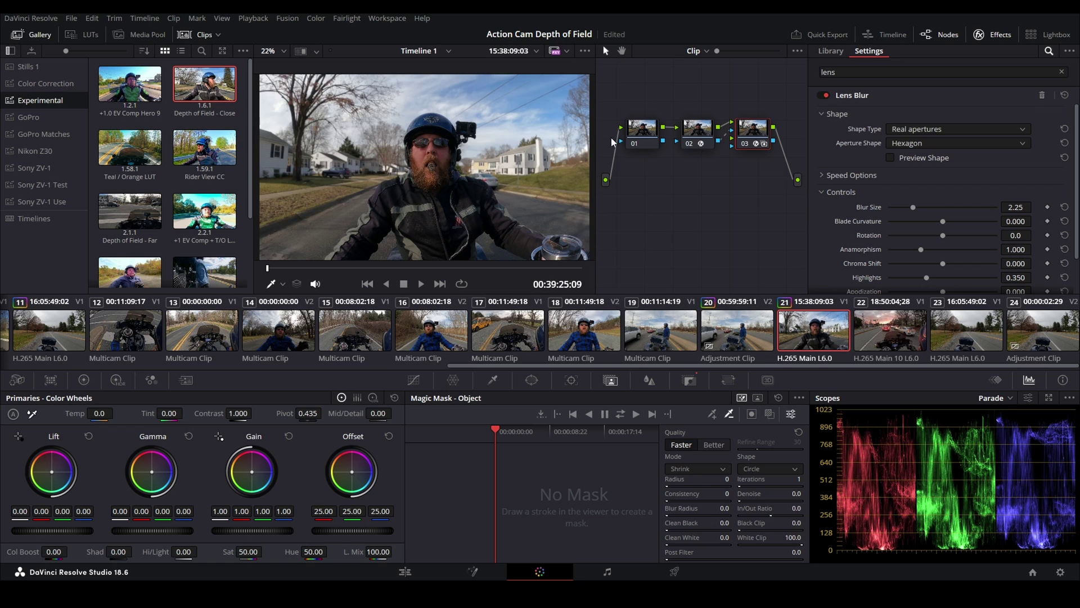
Step: Set node 02's Depth Map quality to Better and compare the previewed map with Postprocessing on and off
click(697, 138)
key(ctrl+f)
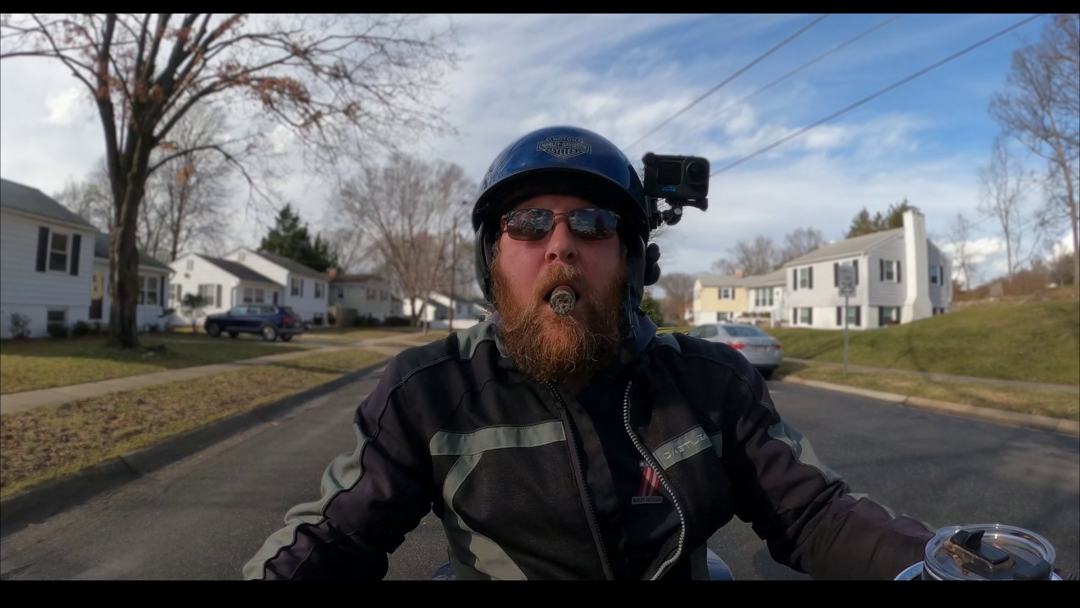
key(ctrl+f)
click(912, 107)
click(918, 138)
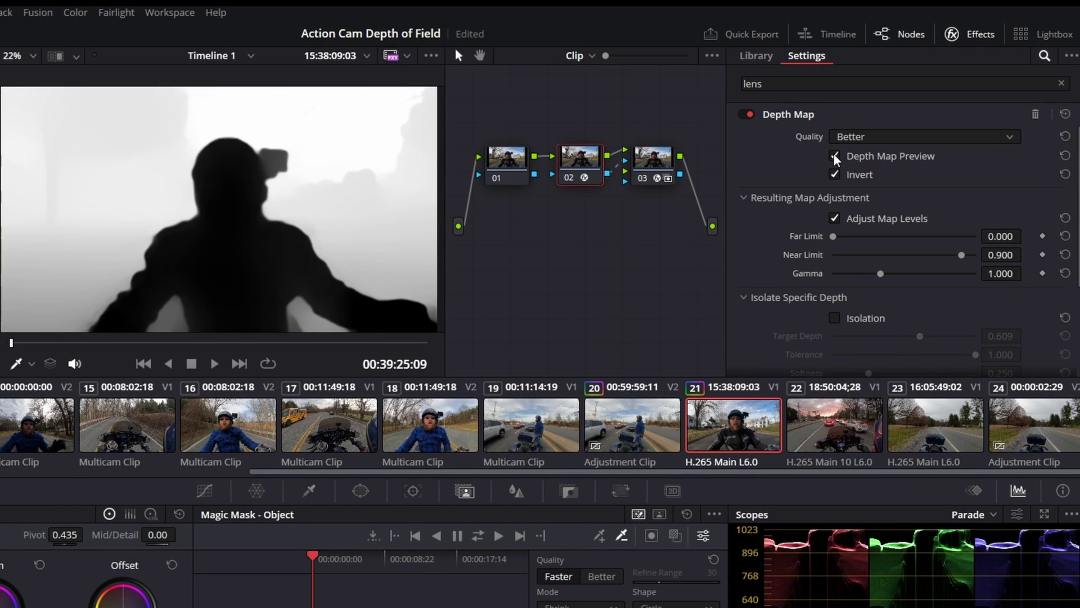
scroll(832, 154, down, 3)
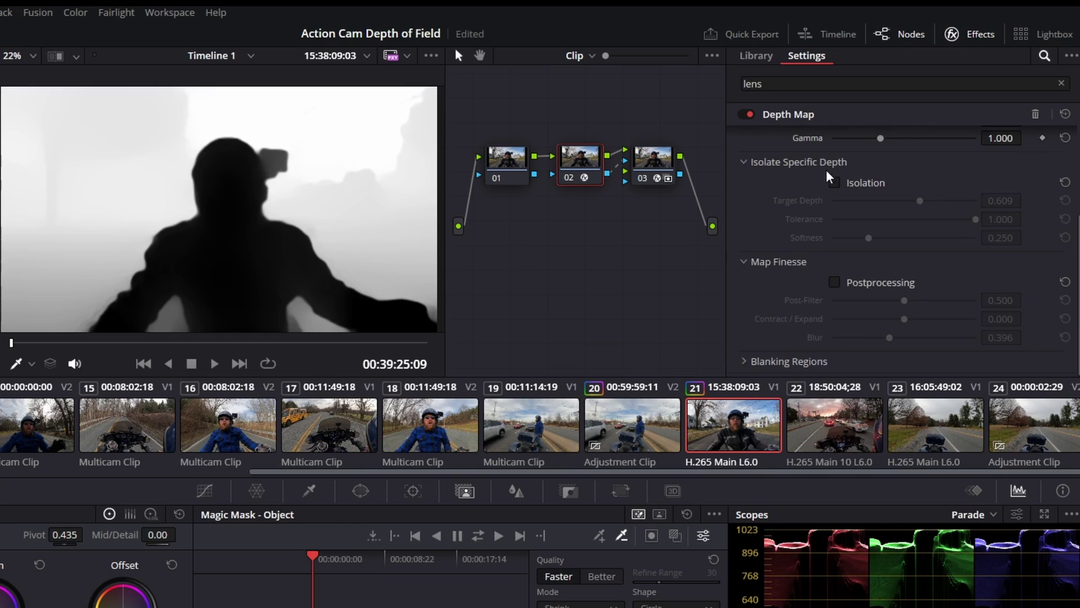
click(835, 280)
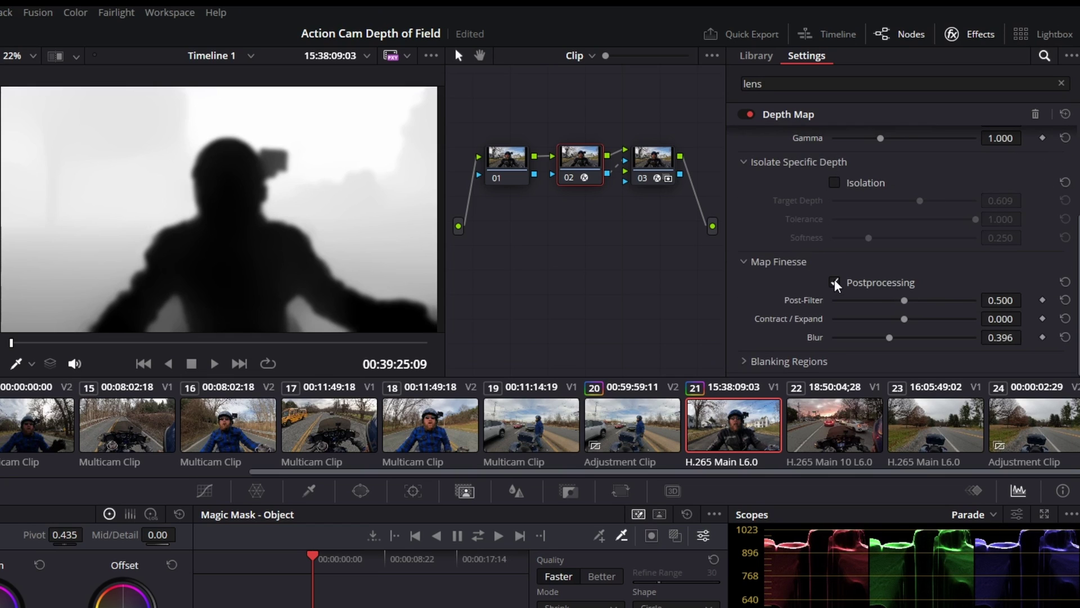
click(834, 280)
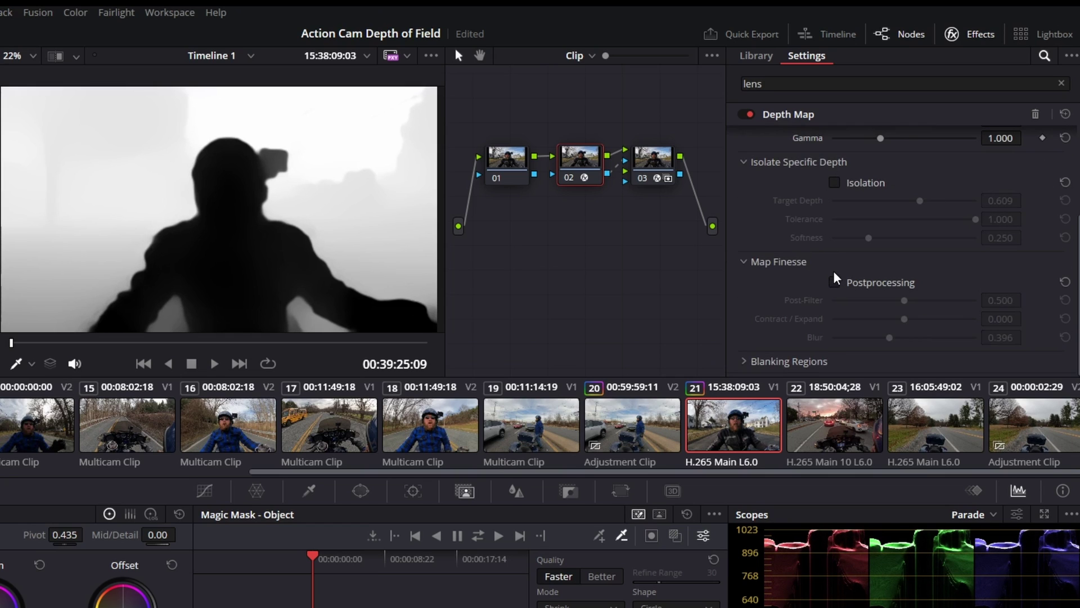
Step: Turn off the Depth Map Preview on node 02 and return the quality to Faster
scroll(836, 272, up, 3)
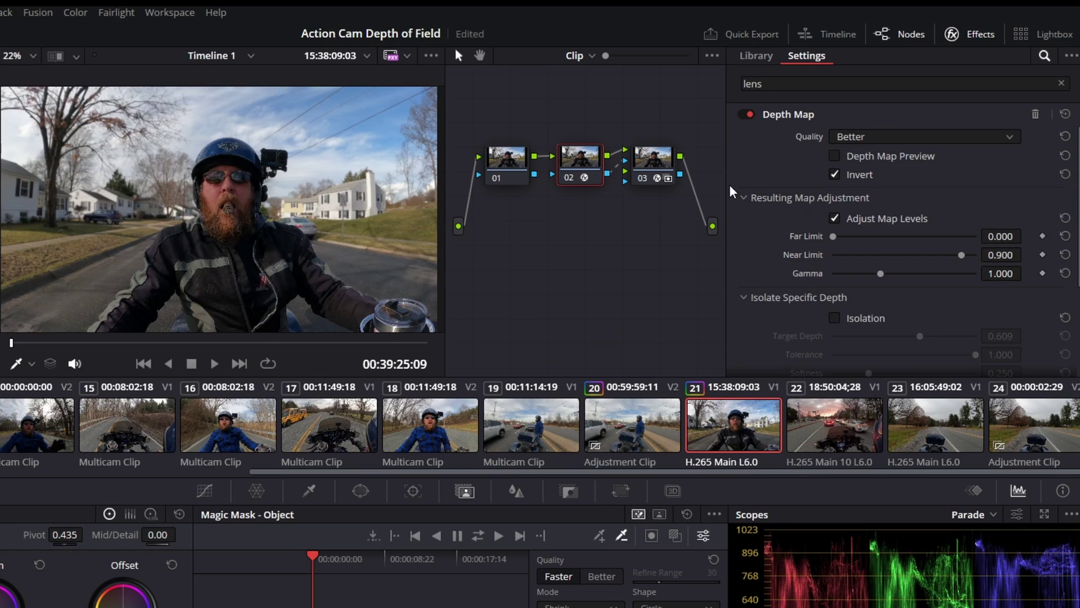
click(861, 136)
click(864, 154)
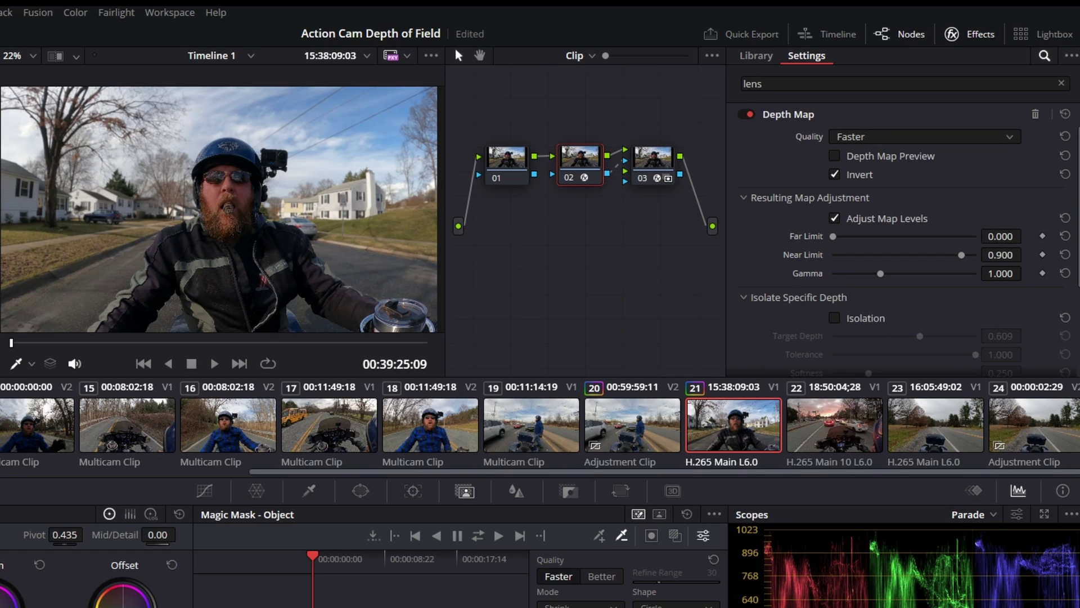
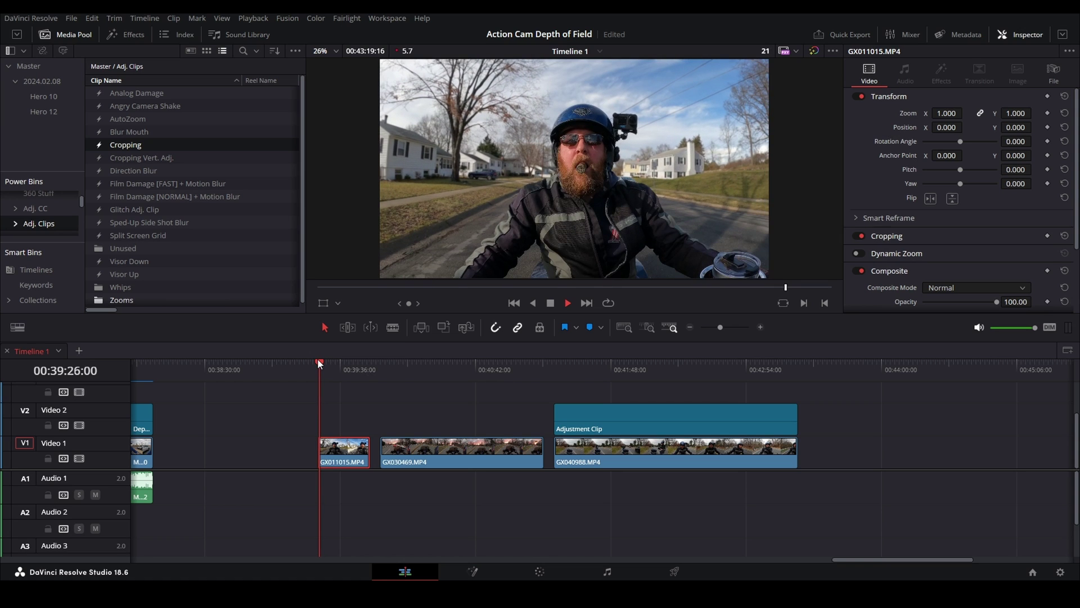
Step: Scrub through GX011015.MP4 on the Edit page timeline, return to its start, and enable Render Cache Color Output for it
drag(318, 359, 336, 363)
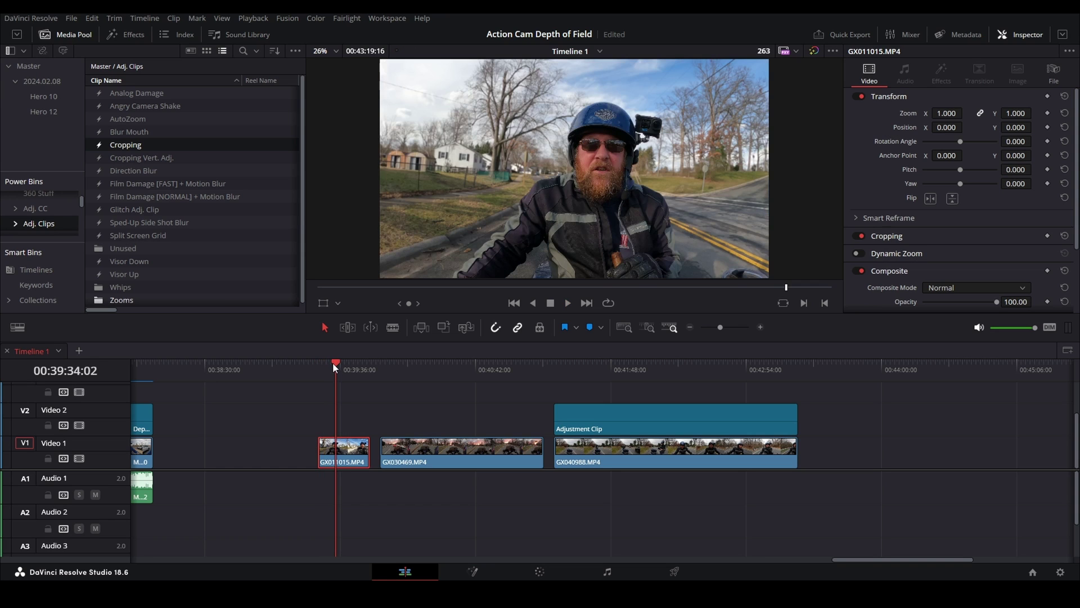
click(318, 360)
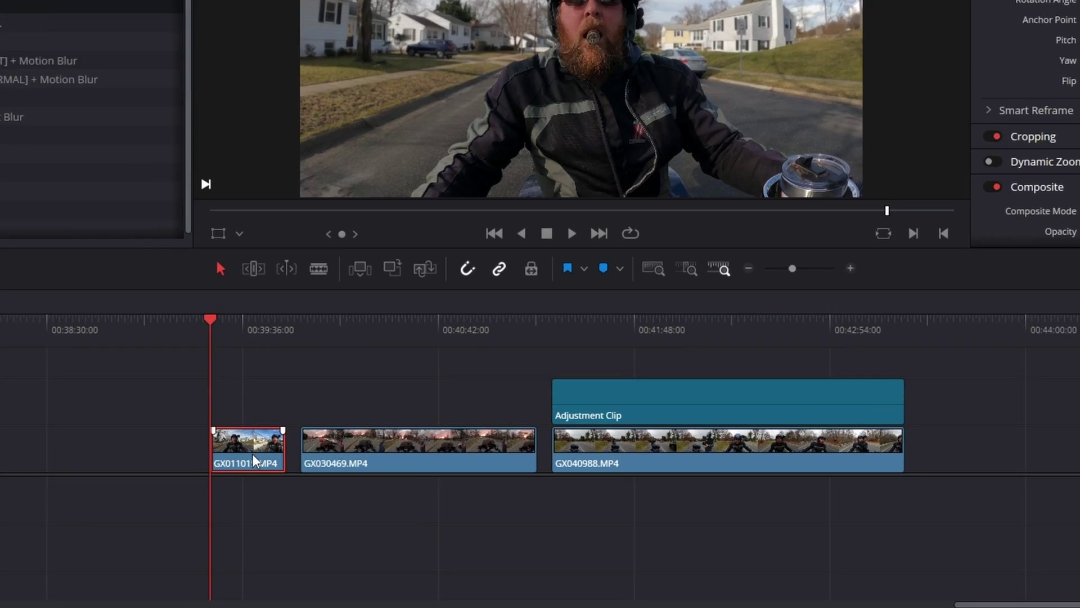
right_click(346, 450)
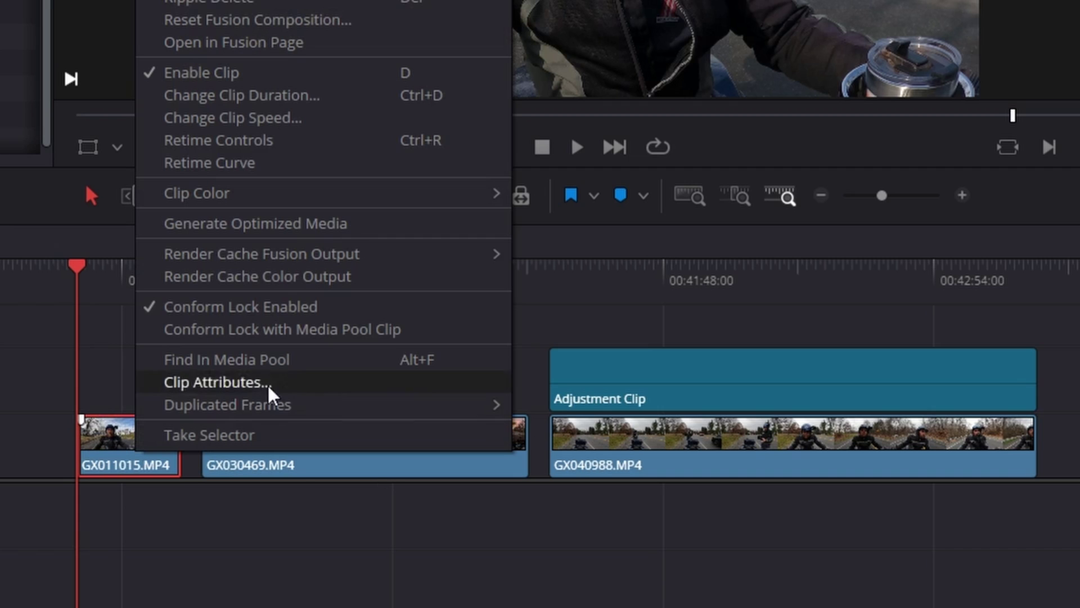
click(294, 278)
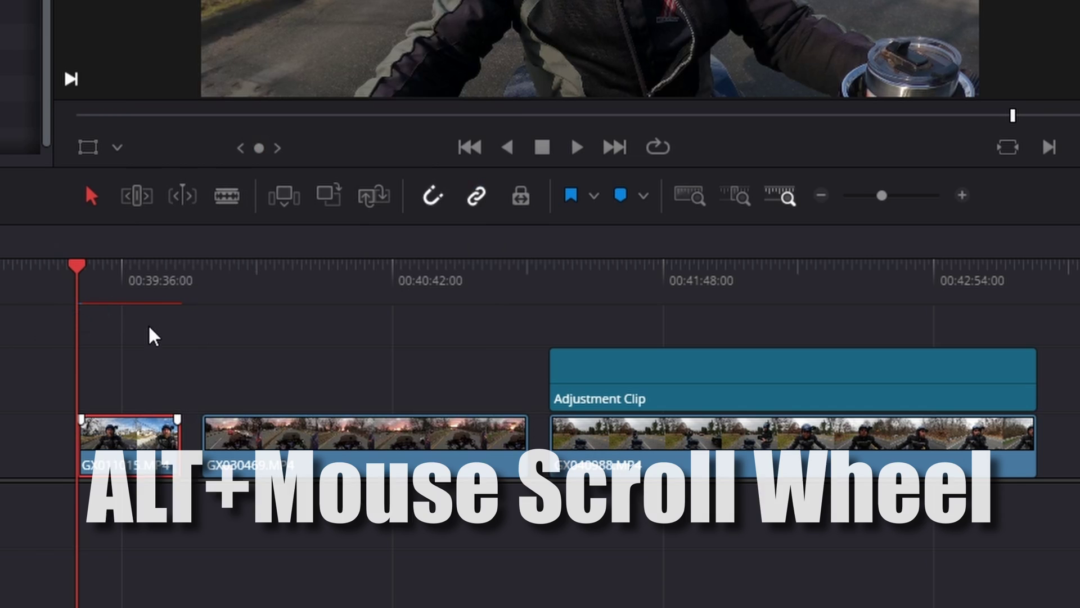
Step: Enlarge the timeline around the GX011015.MP4 clip and review its cached footage full screen
scroll(149, 333, up, 3)
scroll(734, 338, up, 4)
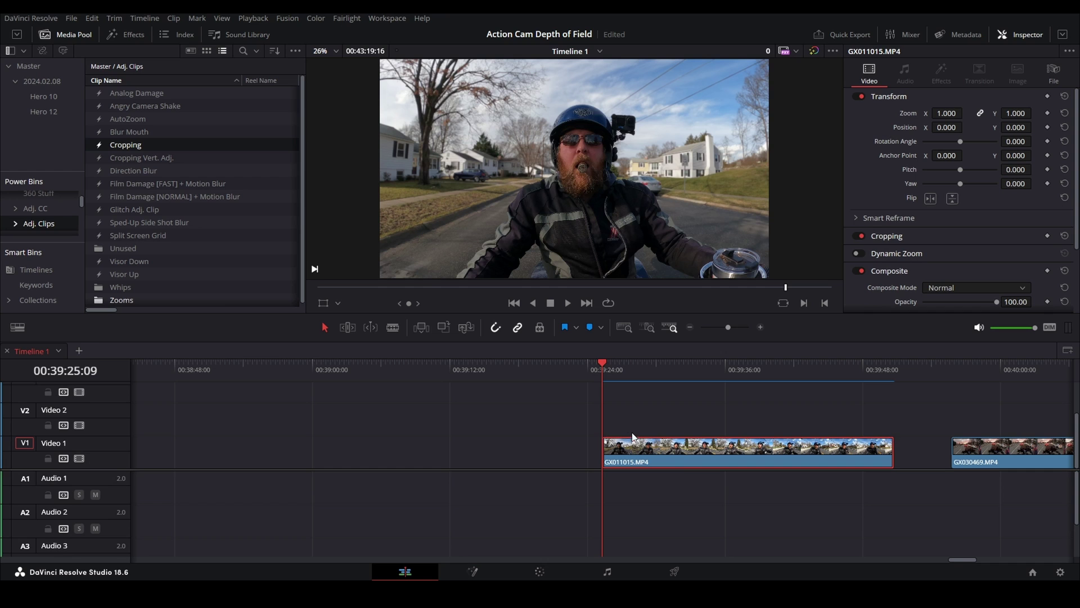
key(ctrl+f)
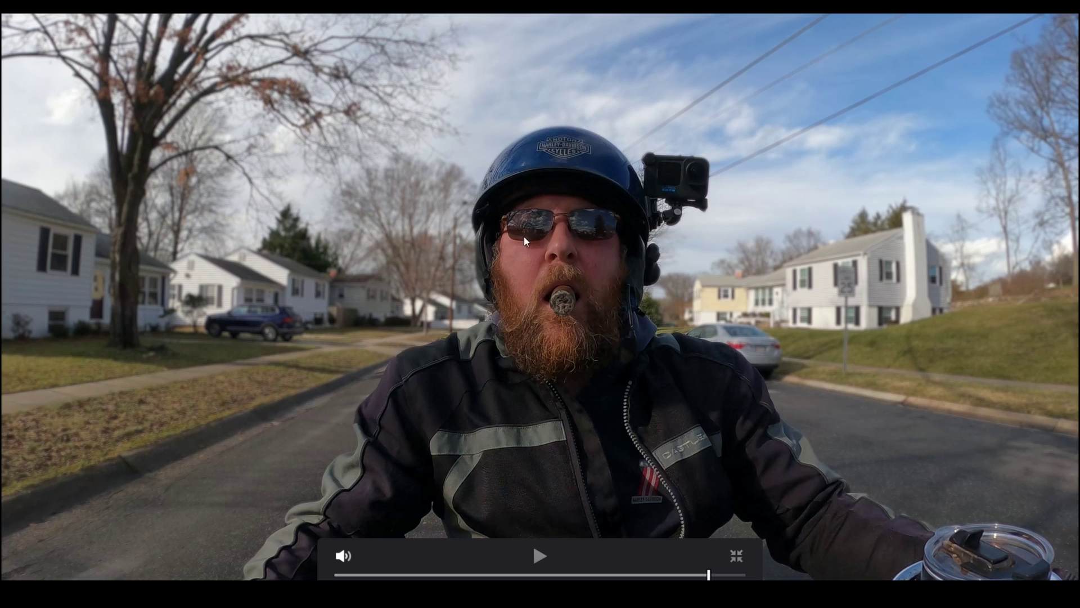
Step: Exit the full-screen view and copy the graded GX011015.MP4 clip on the timeline
key(Escape)
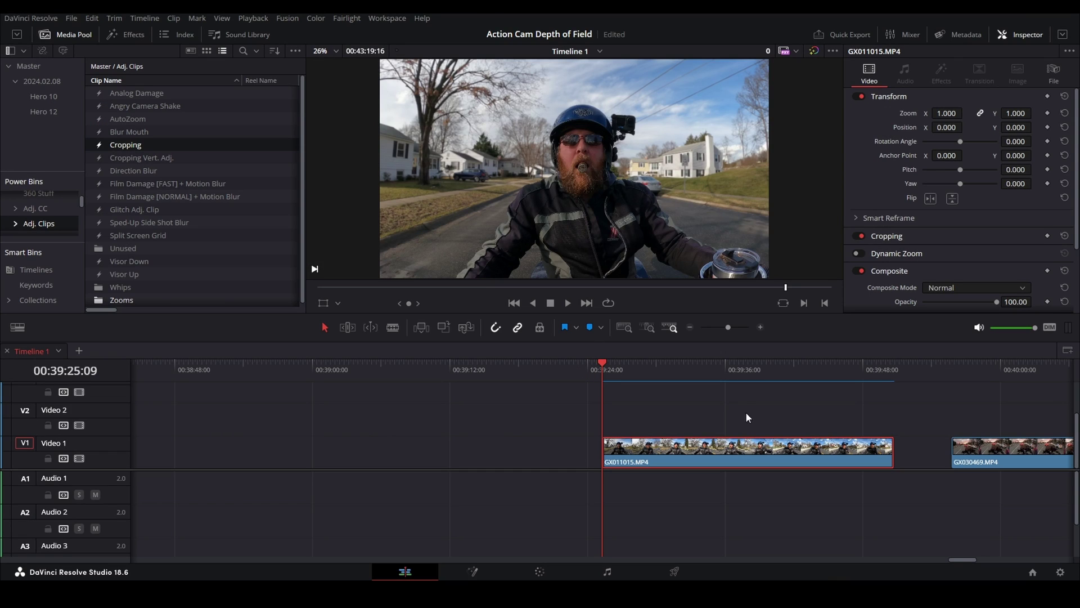
scroll(737, 415, right, 3)
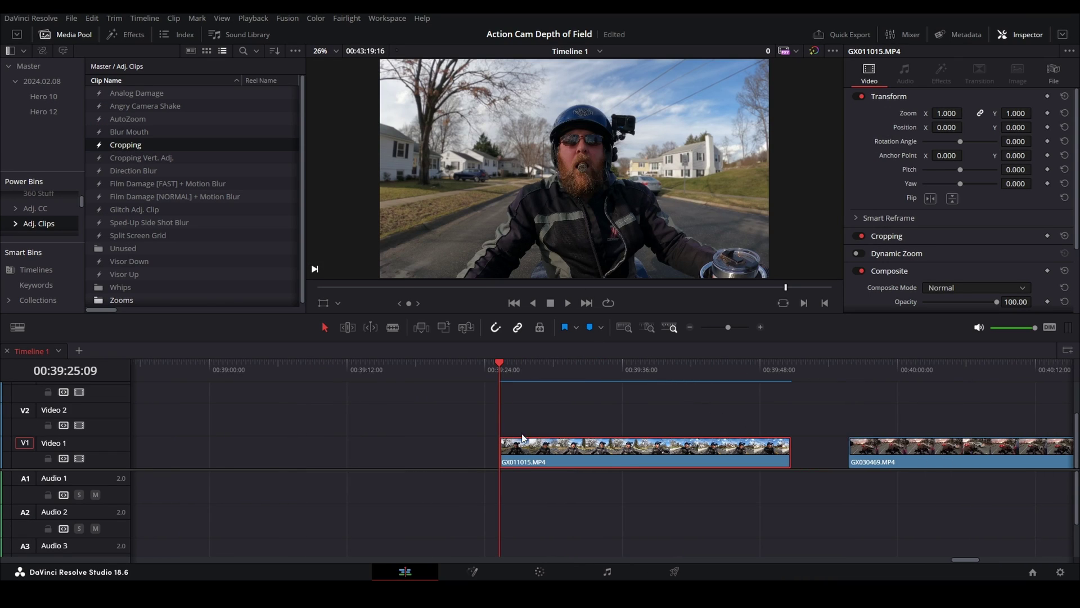
scroll(673, 433, right, 3)
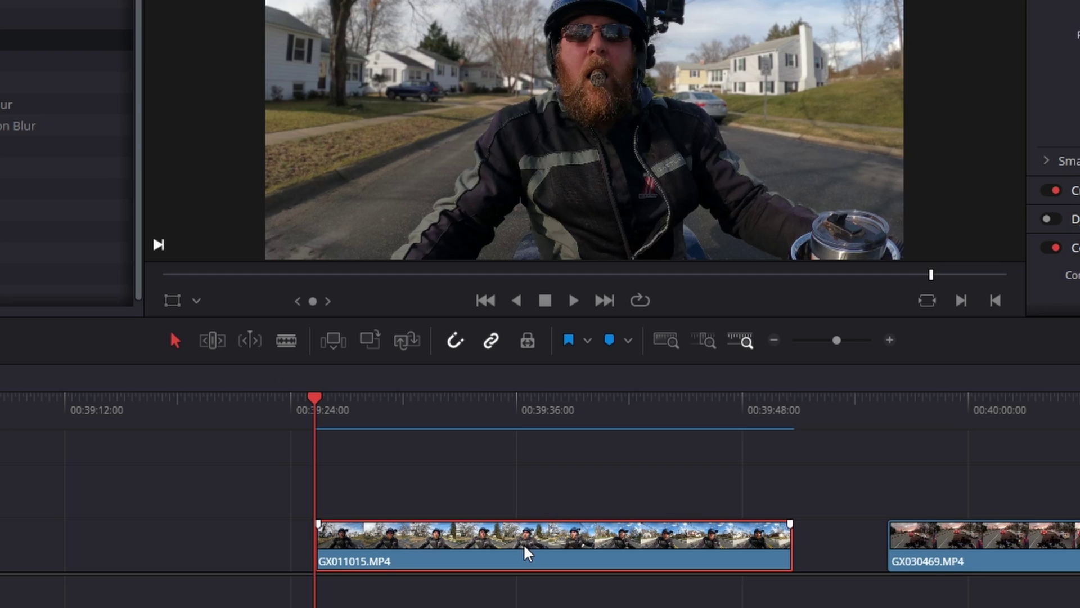
right_click(527, 552)
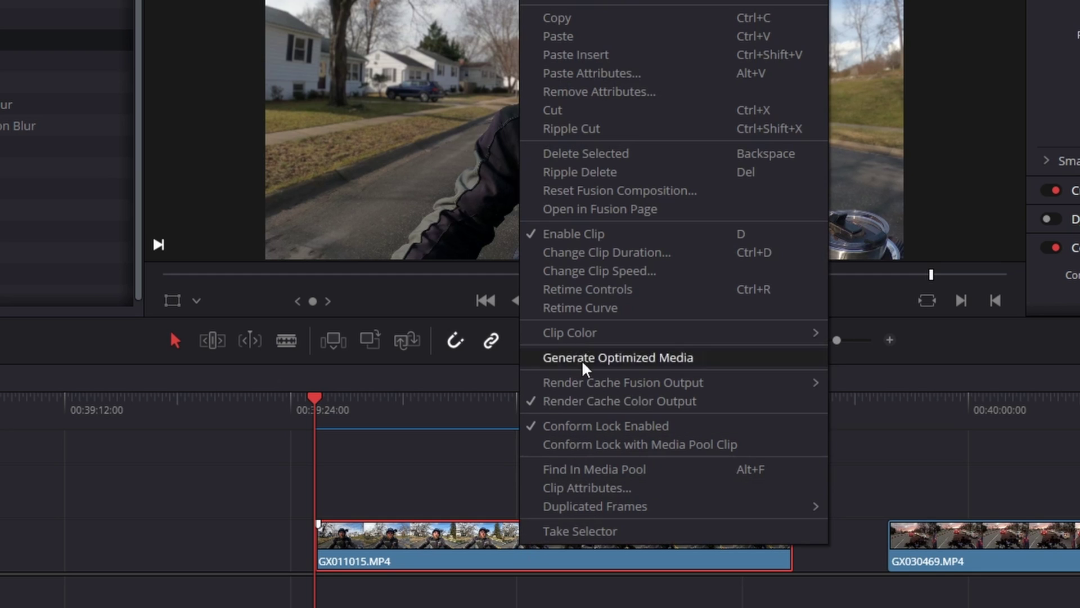
click(560, 18)
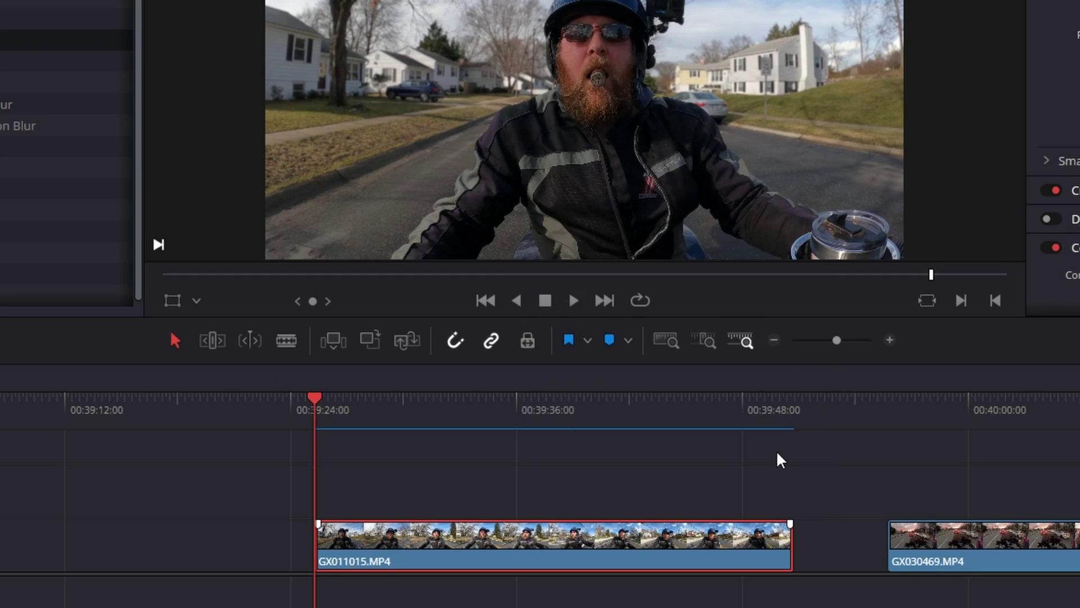
Step: Paste only the Color Correction attribute from GX011015.MP4 onto the GX030469.MP4 clip, keeping Maintain Timing for keyframes
scroll(777, 456, right, 15)
click(388, 415)
click(477, 561)
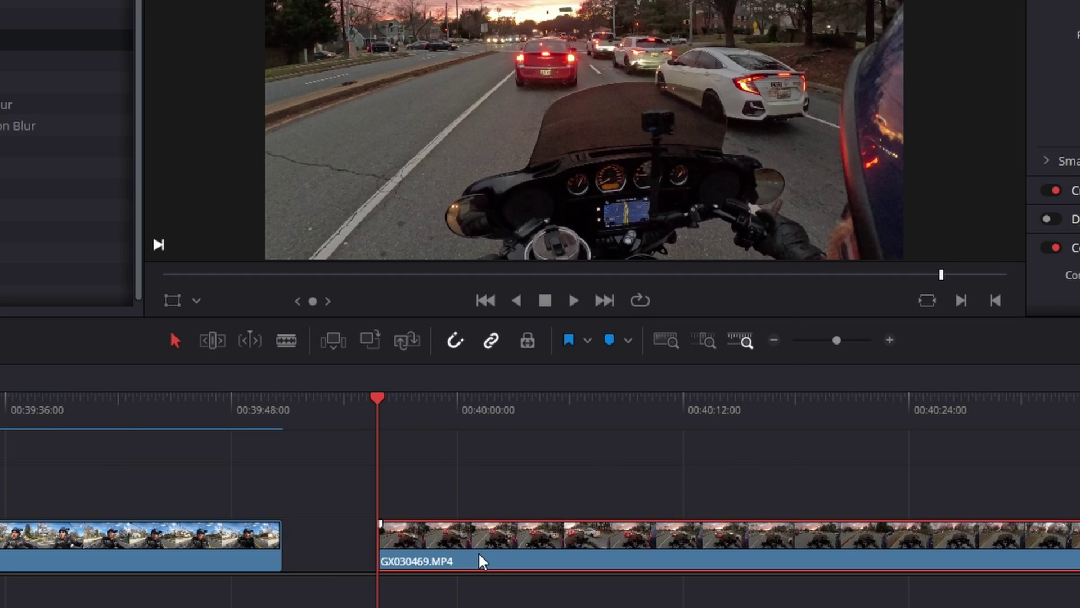
right_click(481, 560)
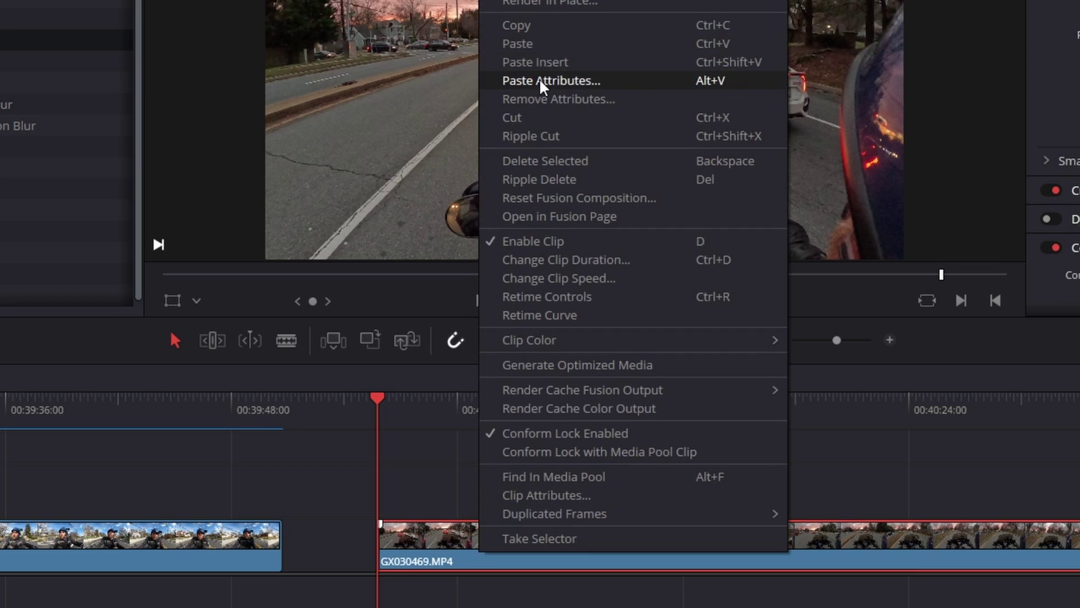
click(611, 87)
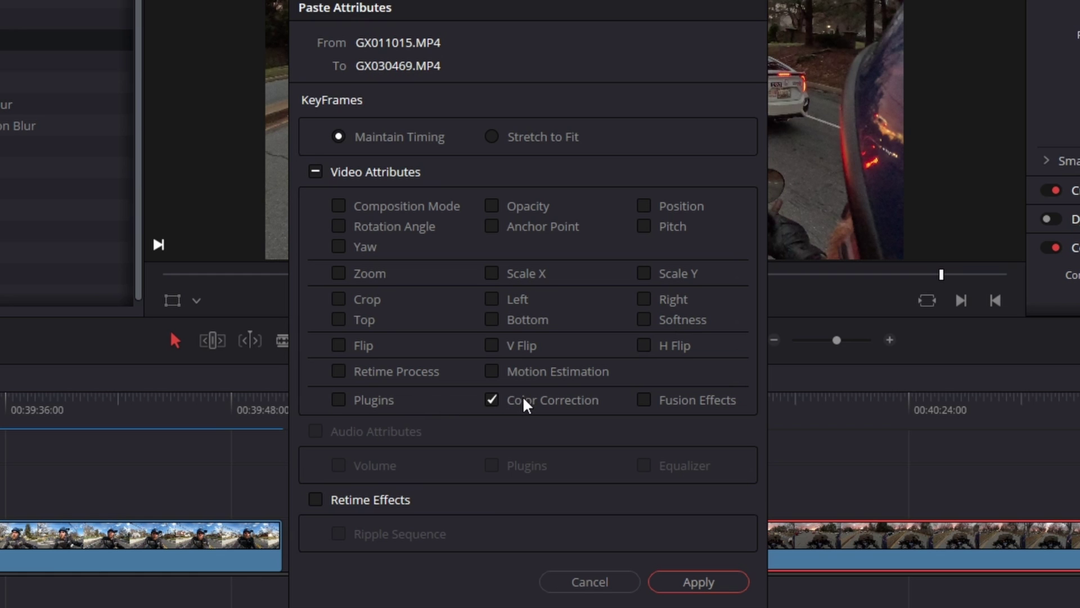
click(697, 582)
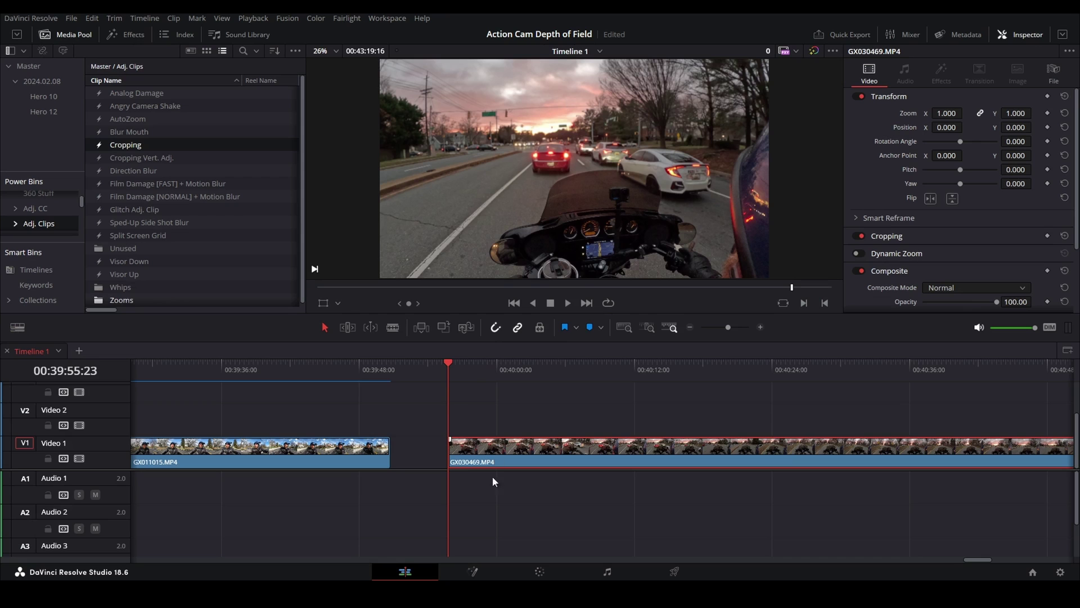
Step: On the Color page, set the Depth Map quality of GX030469.MP4's node 02 to Faster and enable Depth Map Preview
click(539, 572)
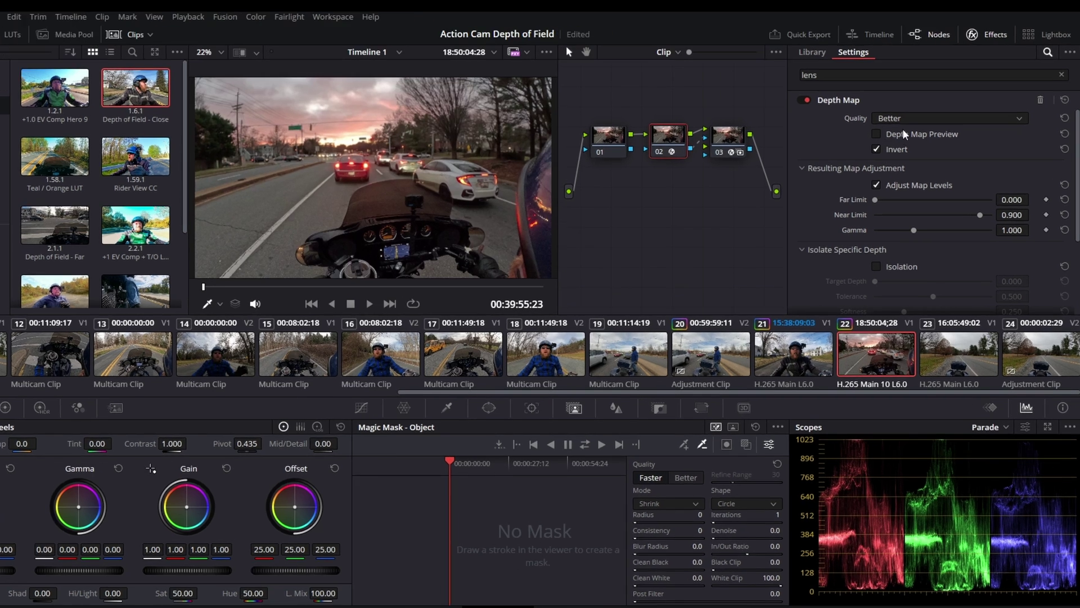
click(920, 113)
click(916, 126)
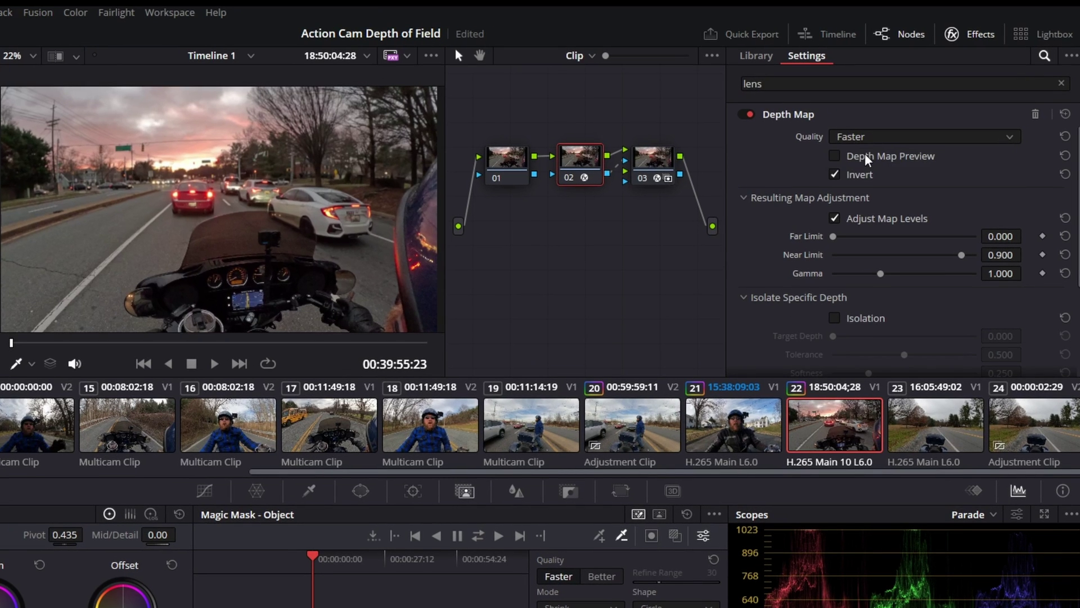
click(835, 157)
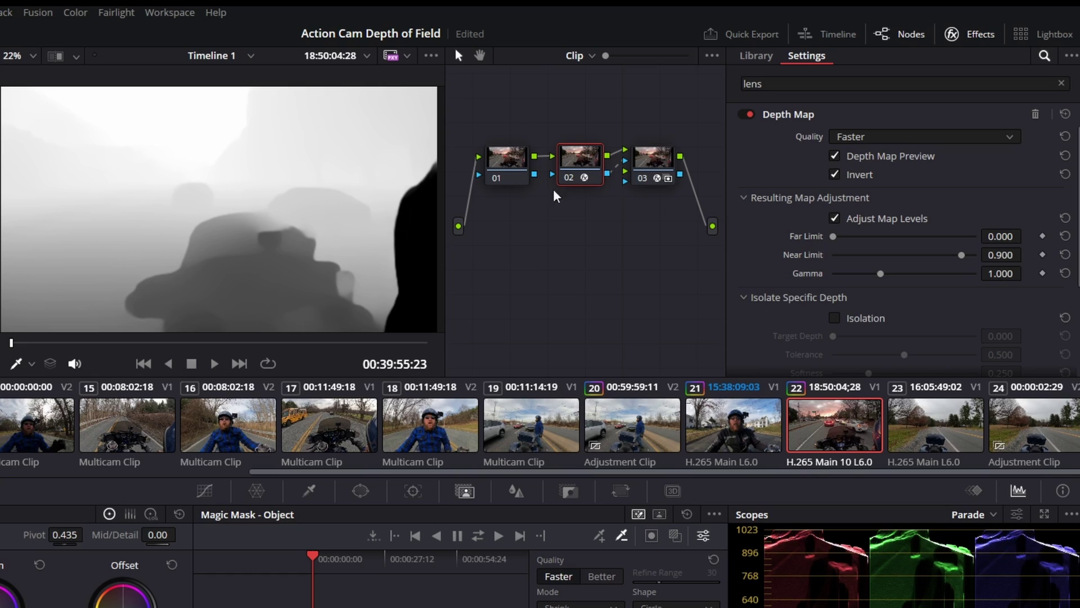
scroll(788, 218, down, 3)
scroll(799, 220, up, 3)
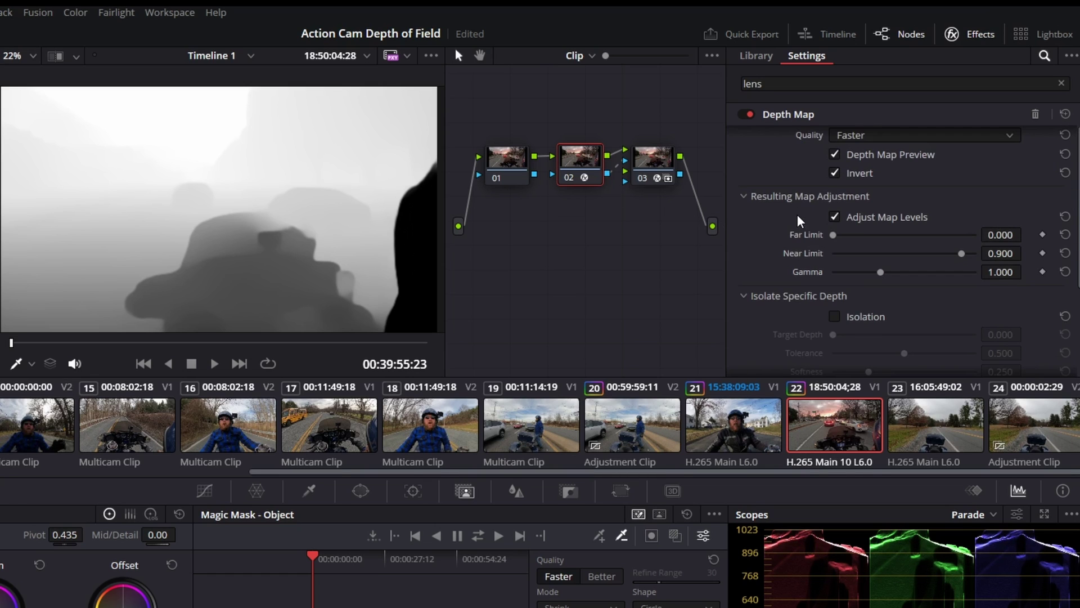
Step: Compare node 02's previewed depth map with Adjust Map Levels off and on
click(835, 219)
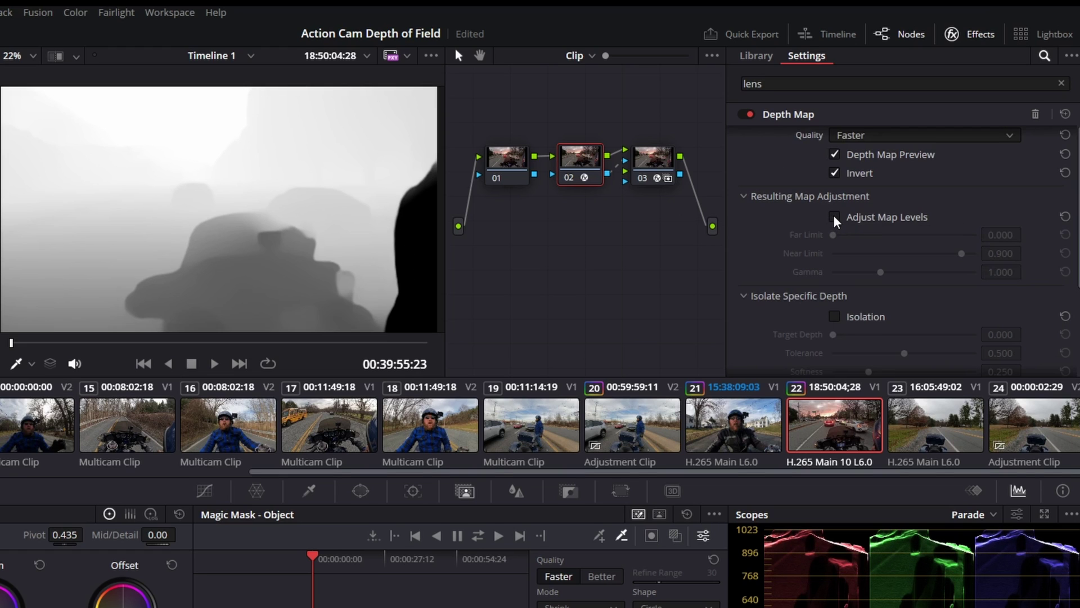
click(835, 218)
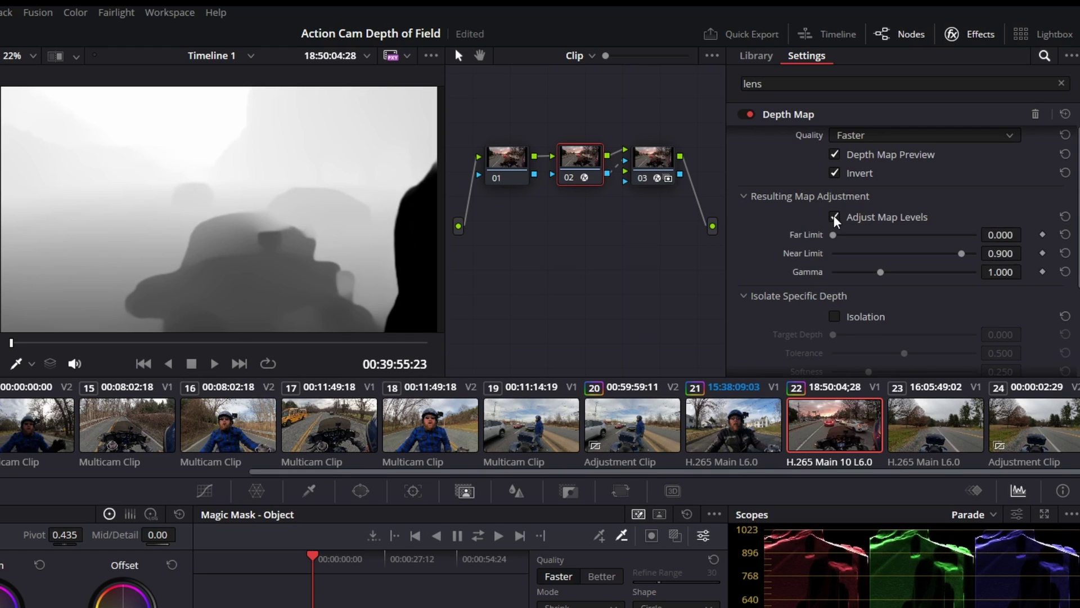
click(835, 218)
click(835, 218)
Step: Reset the Near Limit, lower it to 0.109, and review the shot full screen with Depth Map Preview off
click(1065, 253)
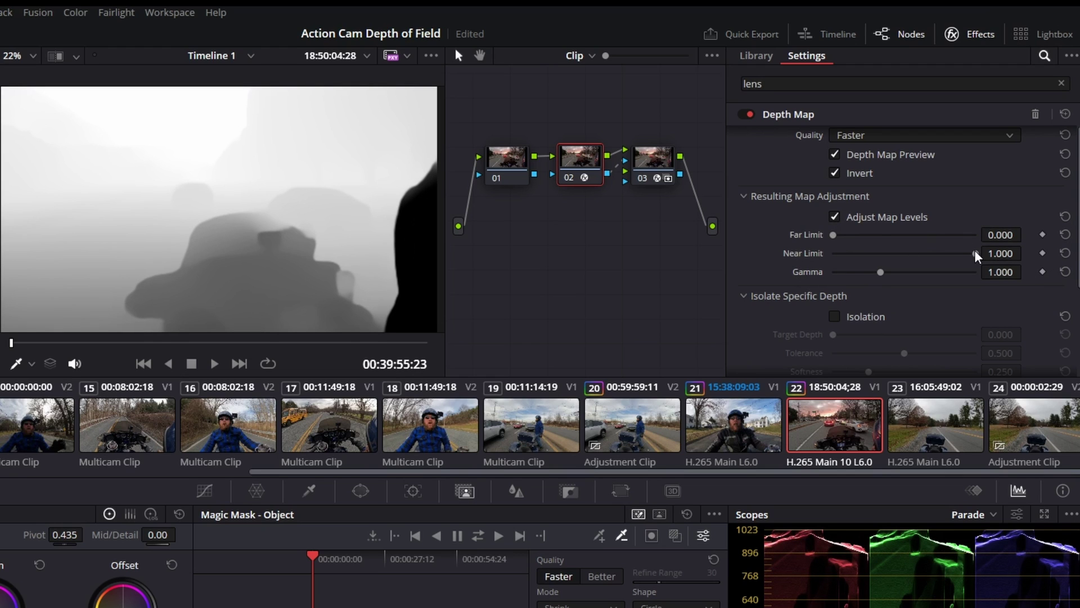
drag(975, 253, 849, 259)
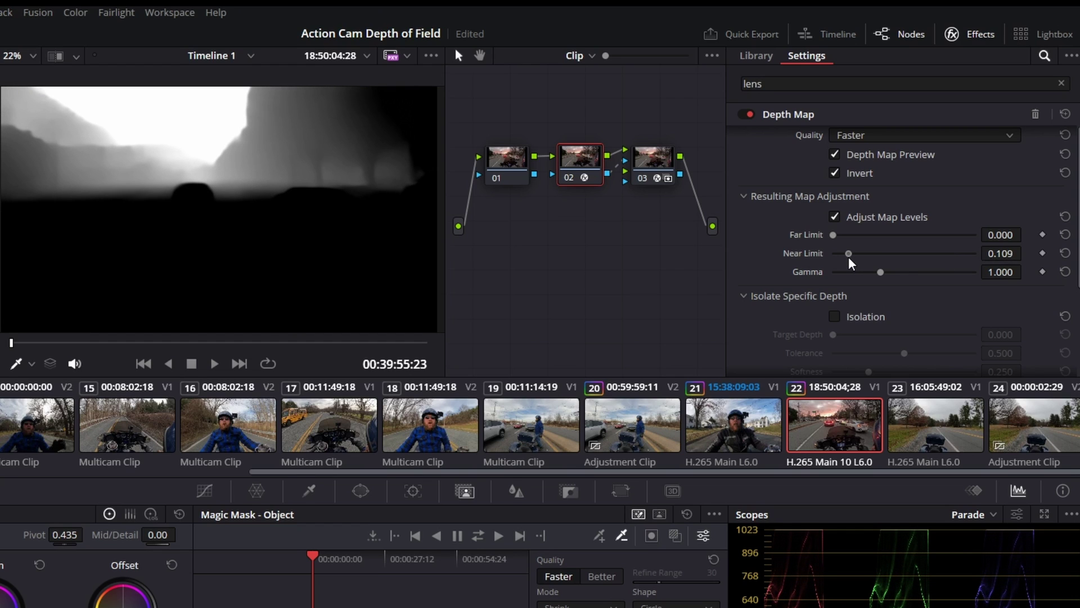
drag(850, 258, 850, 259)
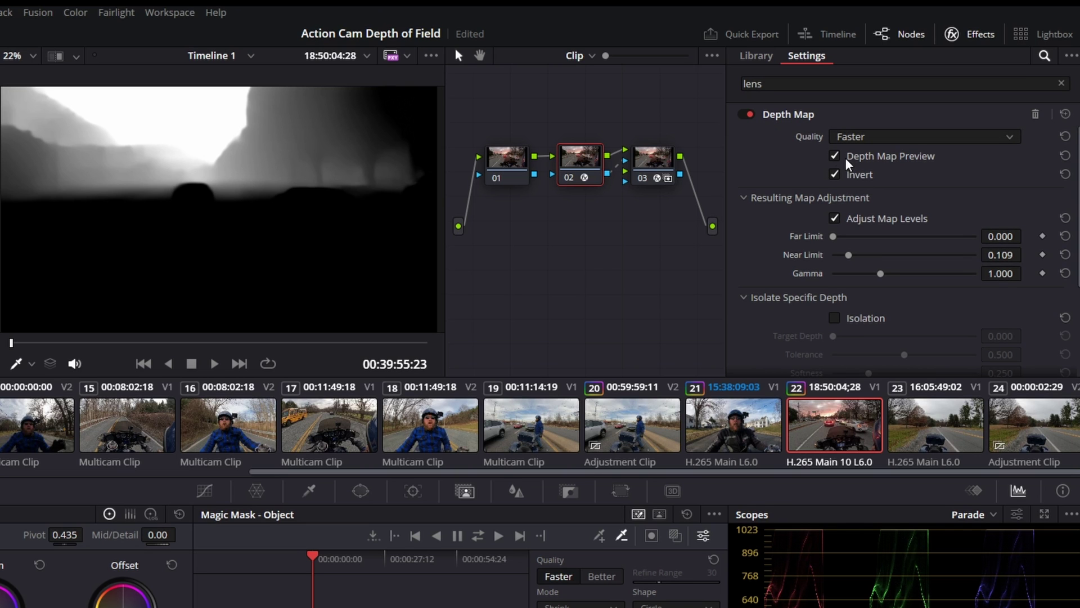
click(834, 157)
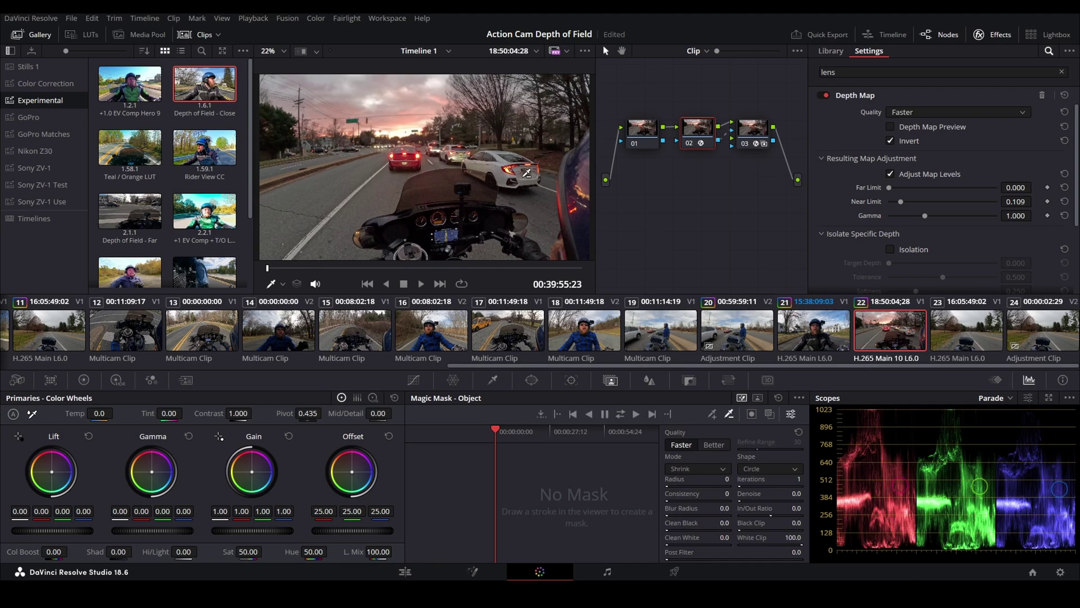
key(ctrl+f)
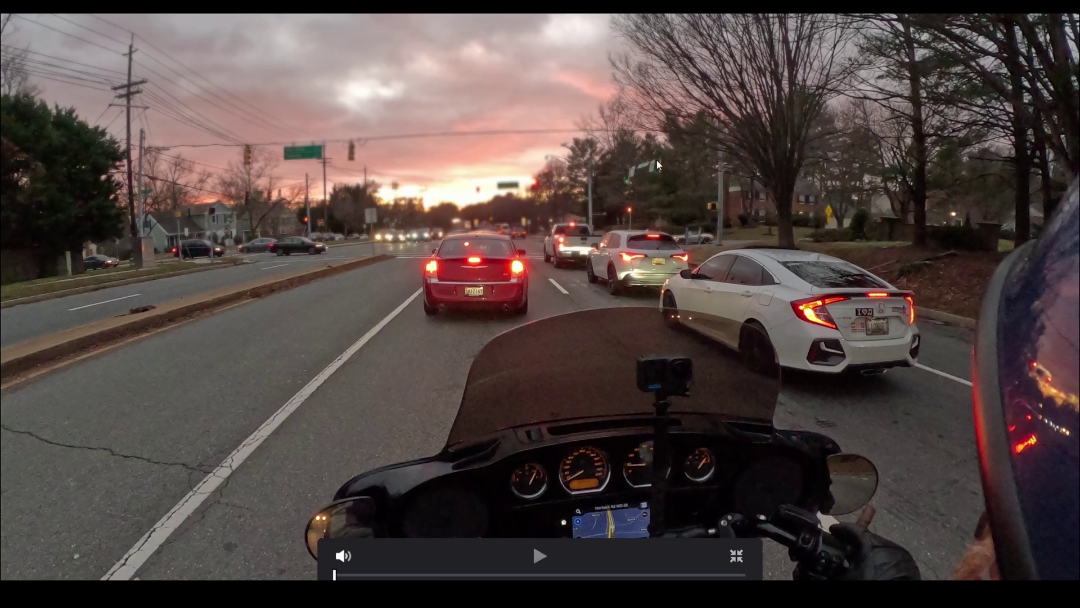
click(735, 556)
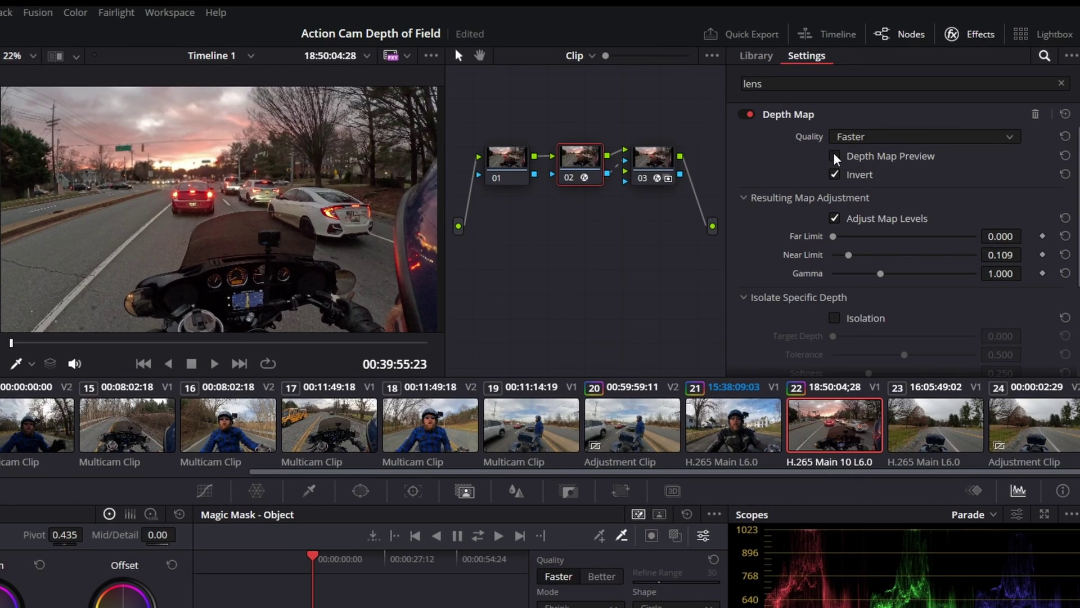
Step: With the depth map previewed, lower the Near Limit to 0.078, and check the shot full screen without the preview
click(835, 156)
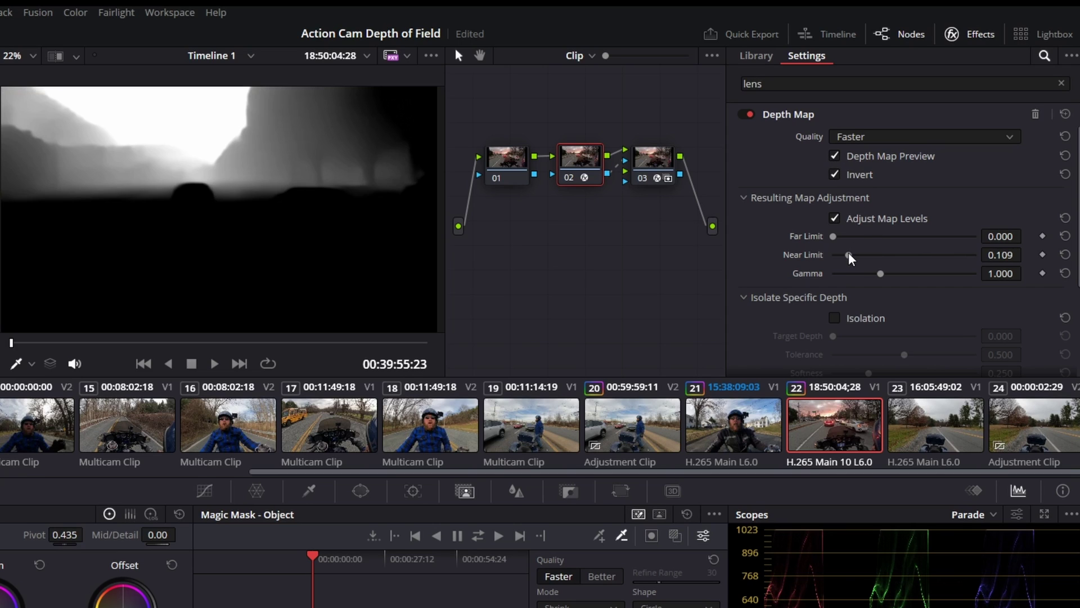
drag(849, 254, 844, 254)
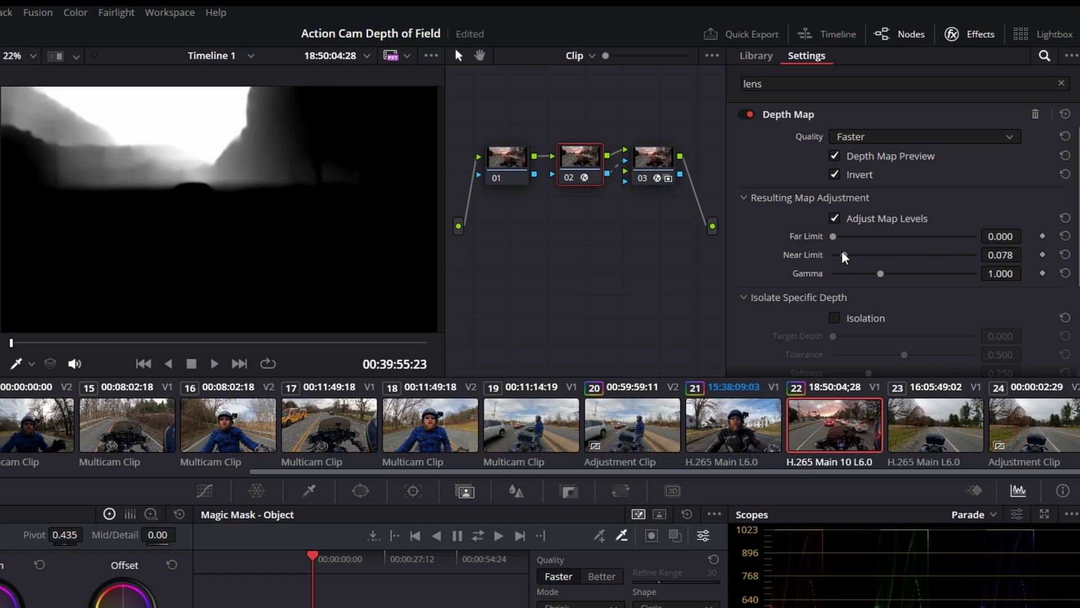
click(835, 156)
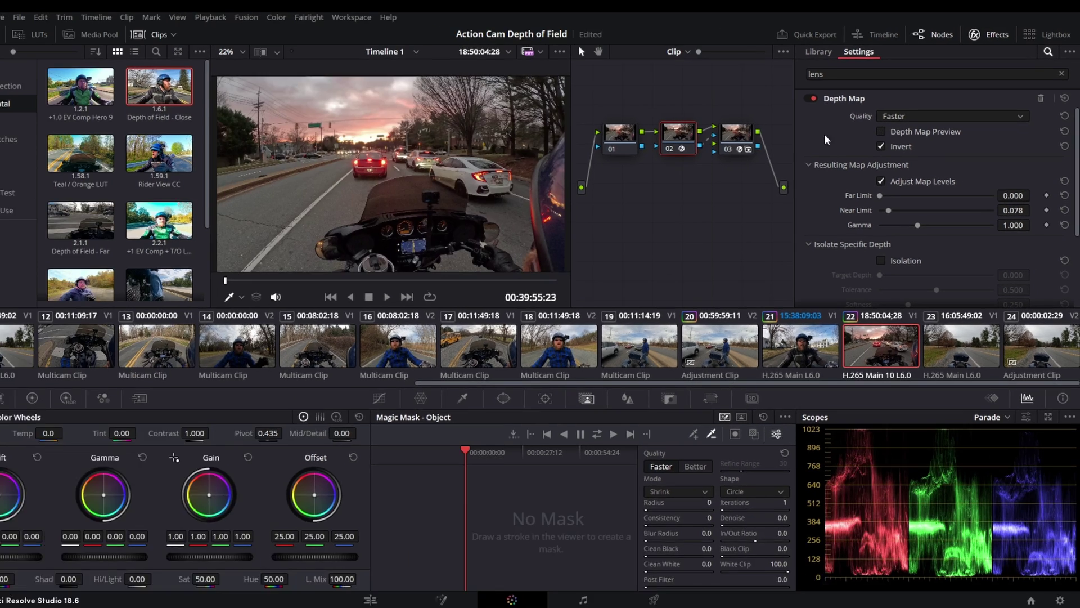
key(ctrl+f)
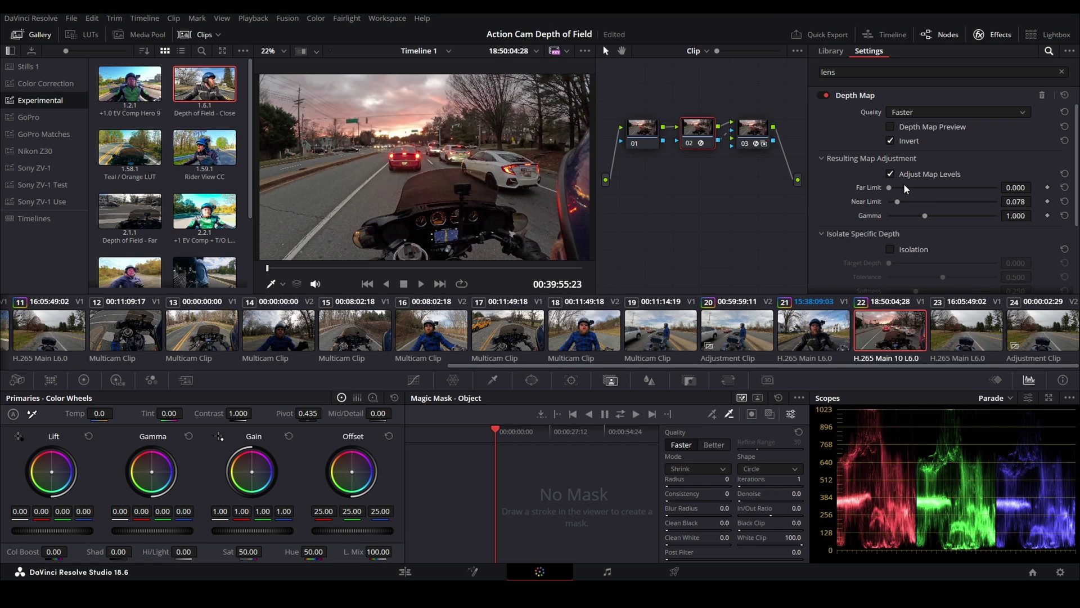
Step: Turn Depth Map Preview back on and reduce the Near Limit to 0.005
click(890, 126)
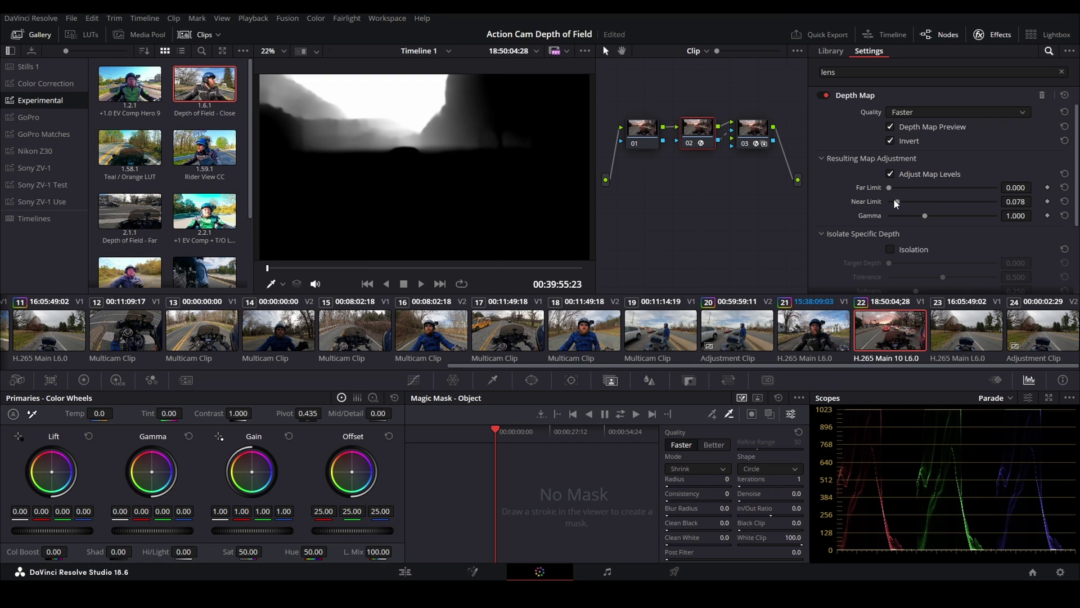
drag(897, 201, 889, 200)
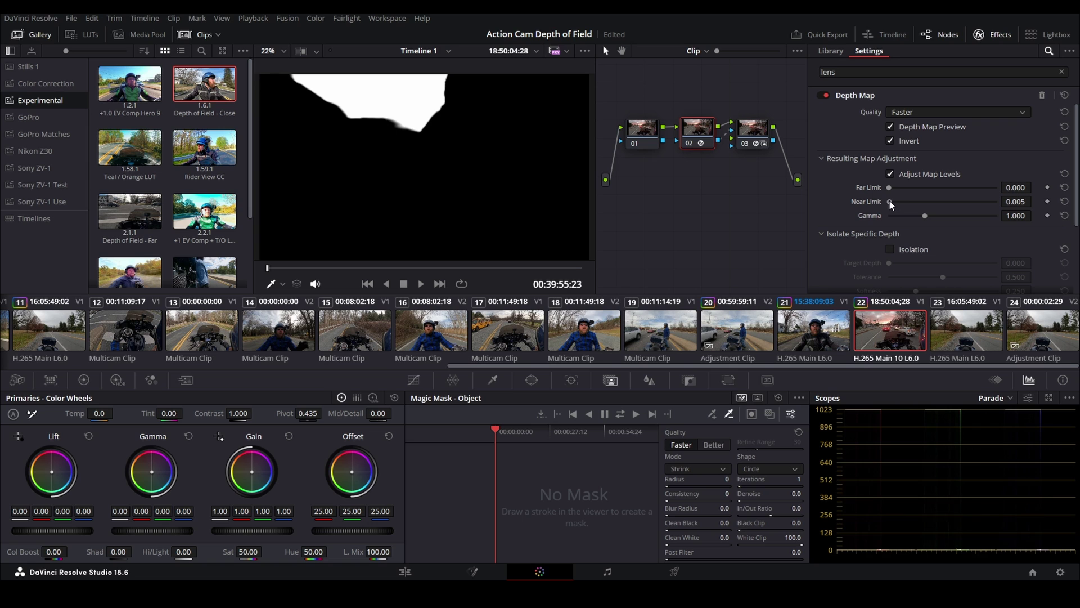
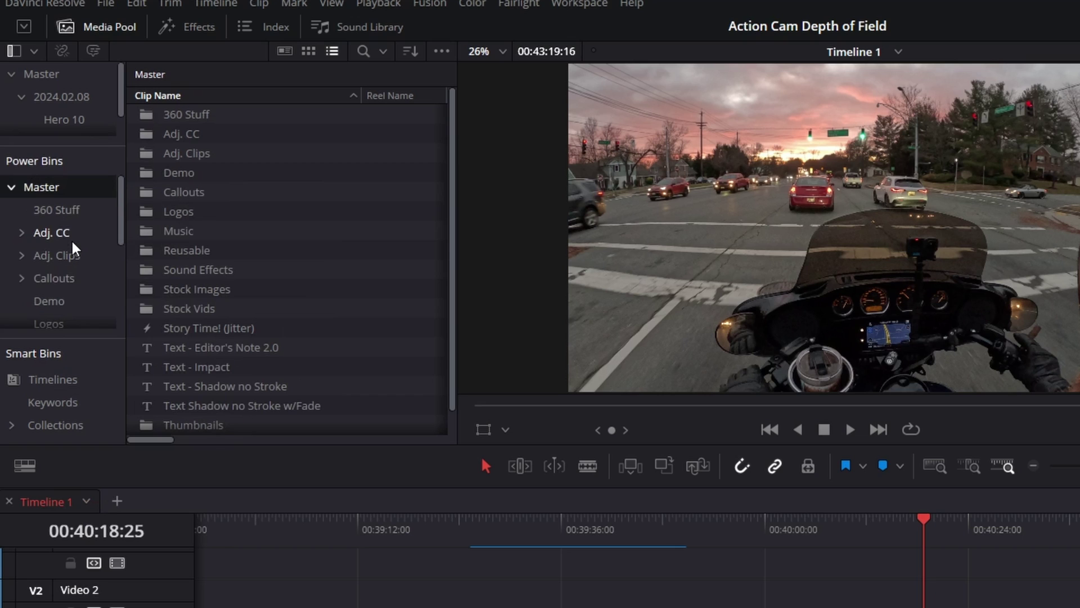
Step: Open the Demo power bin and add an Adjustment Clip on Video 2 aligned with the start of GX011015.MP4
click(56, 304)
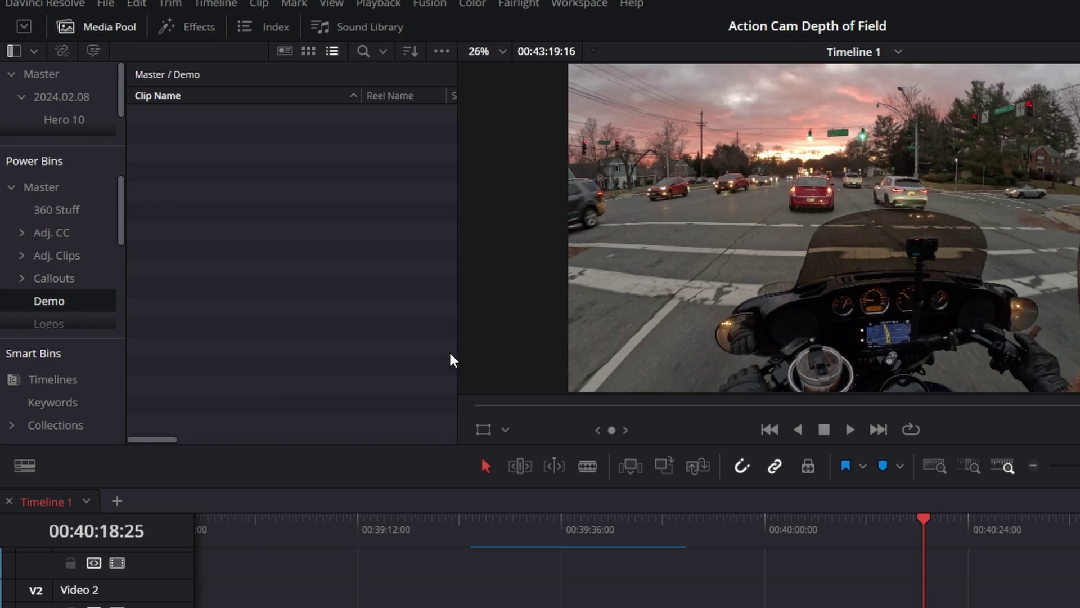
click(198, 32)
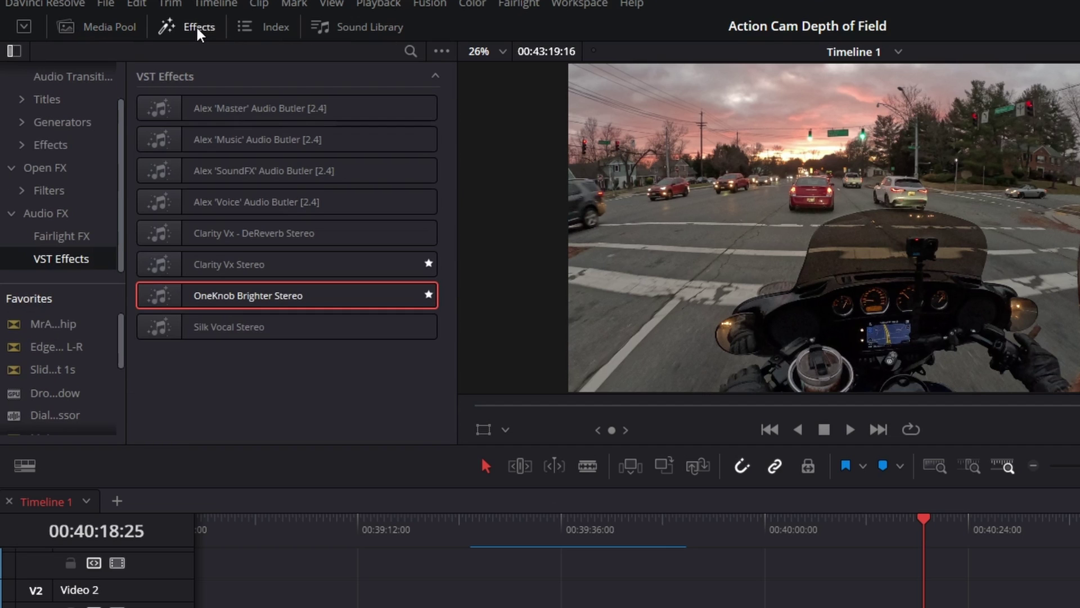
click(69, 145)
drag(223, 106, 701, 589)
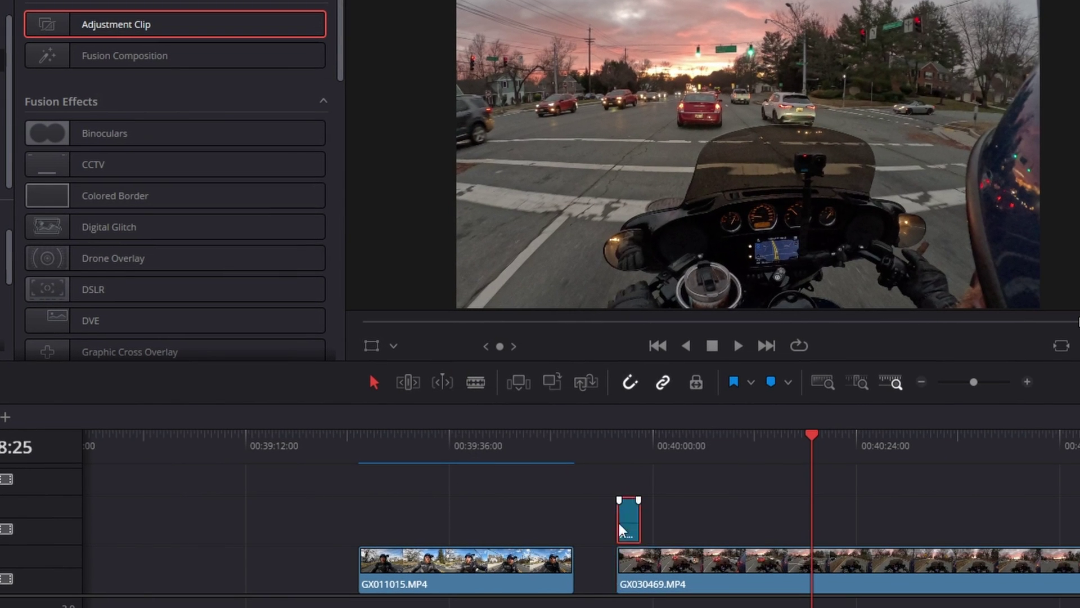
drag(621, 528, 391, 532)
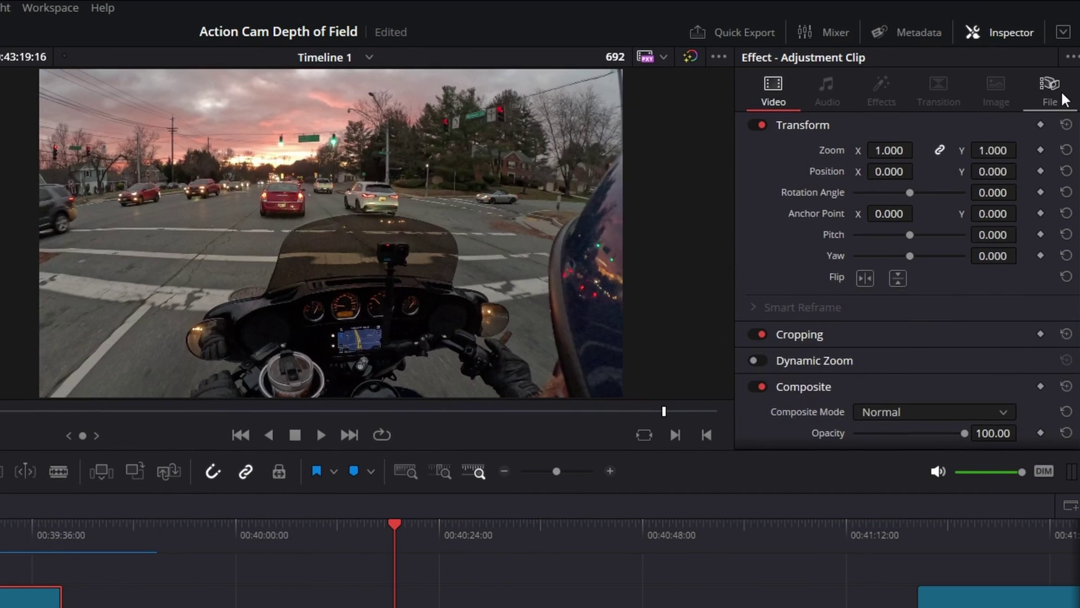
Step: Rename the adjustment clip above GX011015.MP4 to "Depth of Field - Near"
click(1050, 89)
triple_click(878, 173)
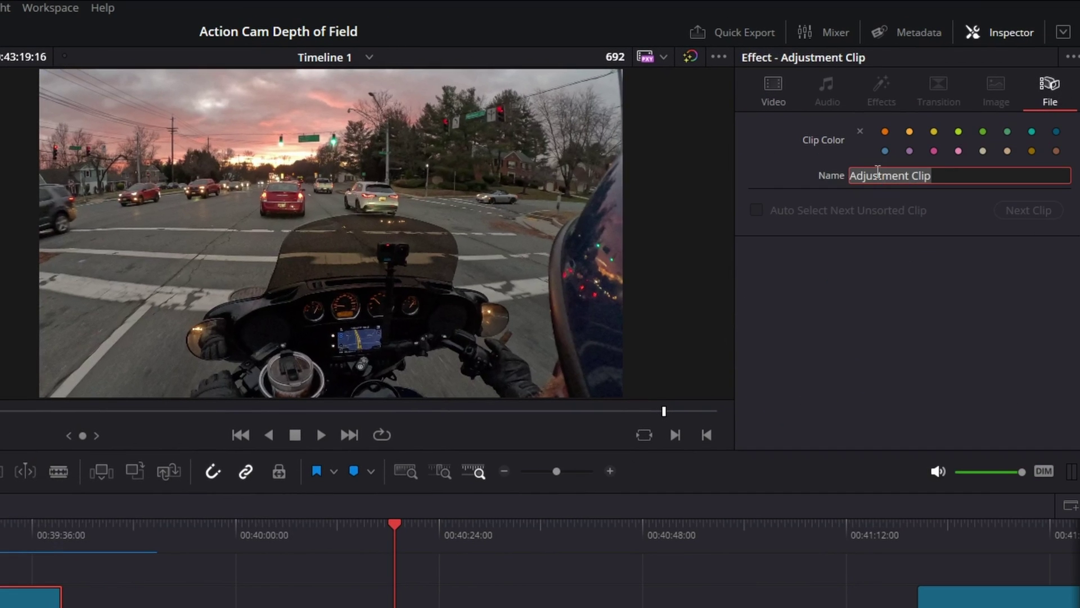
text(Depth of Field)
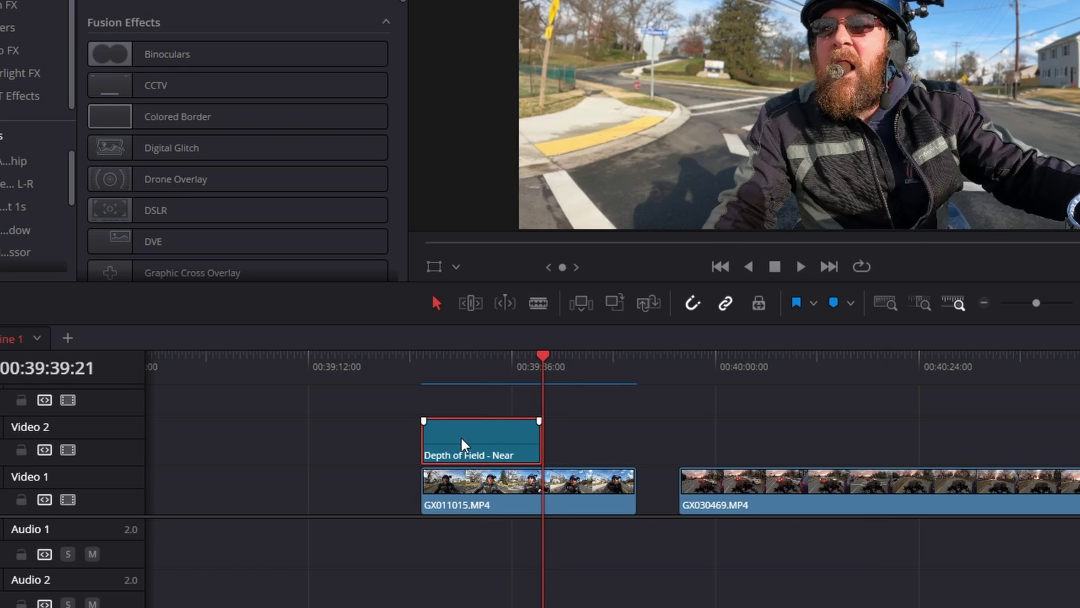
Step: Copy GX011015.MP4's attributes and paste only Color Correction onto the "Depth of Field - Near" adjustment clip, checking the result at 00:39:30:24
click(497, 505)
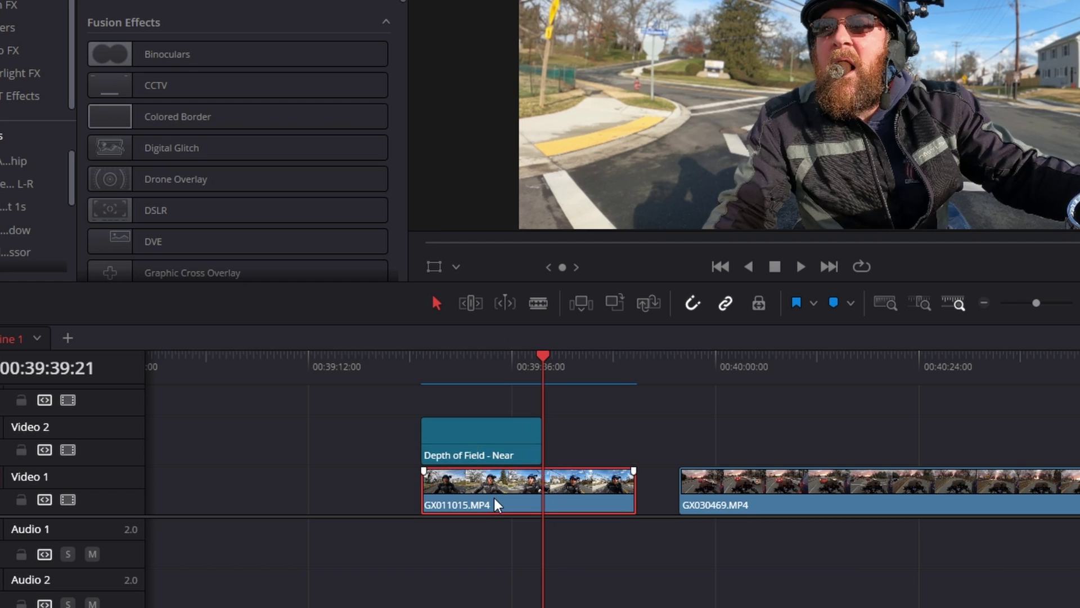
click(481, 455)
key(alt+v)
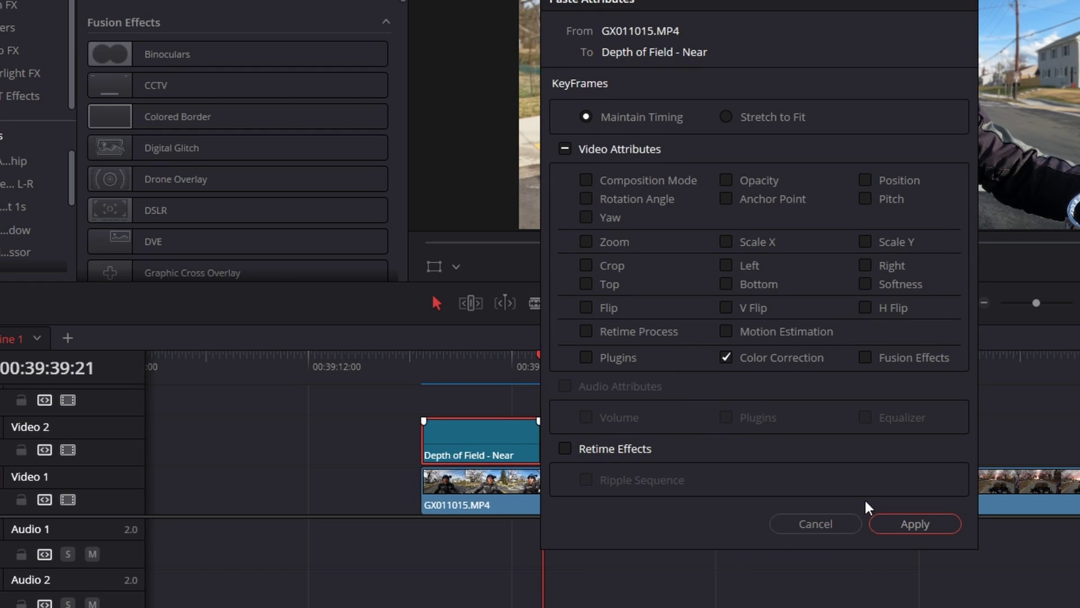
click(915, 523)
click(467, 378)
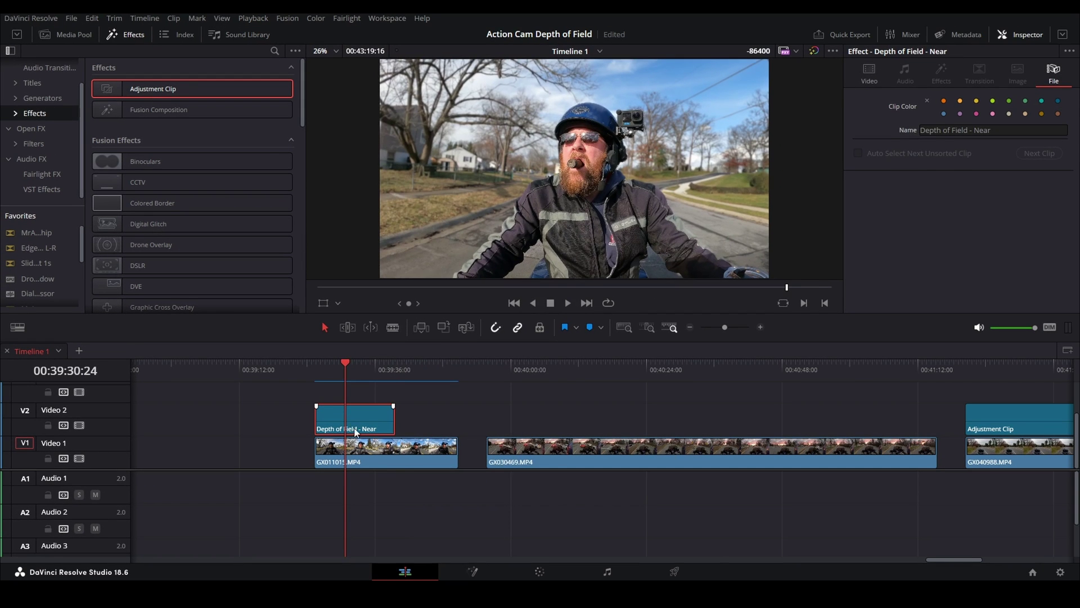
Step: Disable GX011015.MP4 and open the "Depth of Field - Near" adjustment clip on the Color page
click(350, 450)
key(d)
click(350, 410)
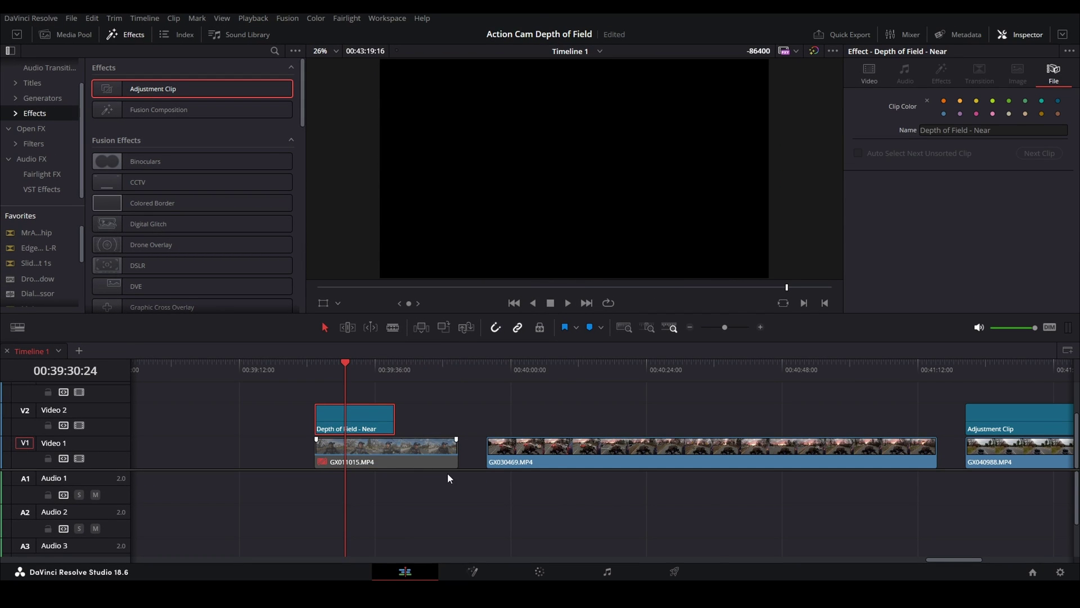
click(541, 573)
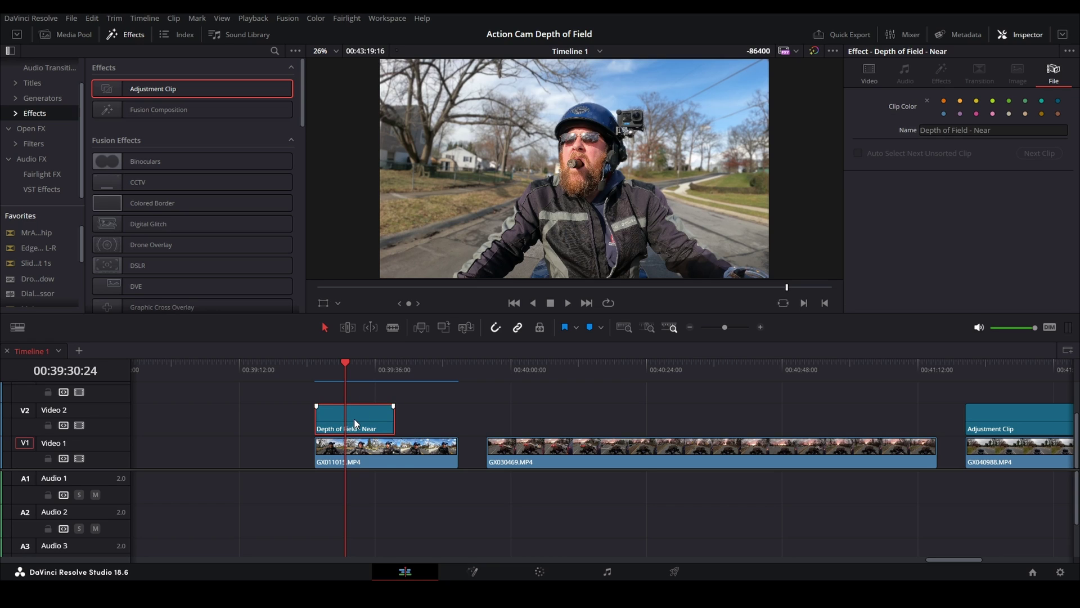
Step: Duplicate the "Depth of Field - Near" adjustment clip to the start of GX030469.MP4 on Video 2 and rename the copy "Depth of Field - Far"
drag(355, 423, 527, 416)
click(522, 367)
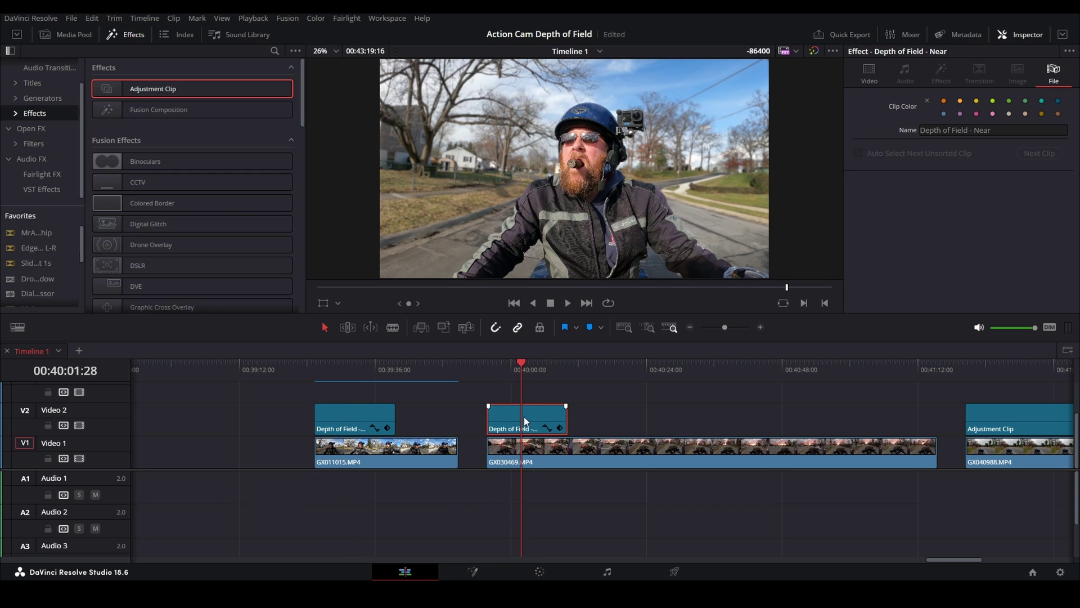
click(986, 130)
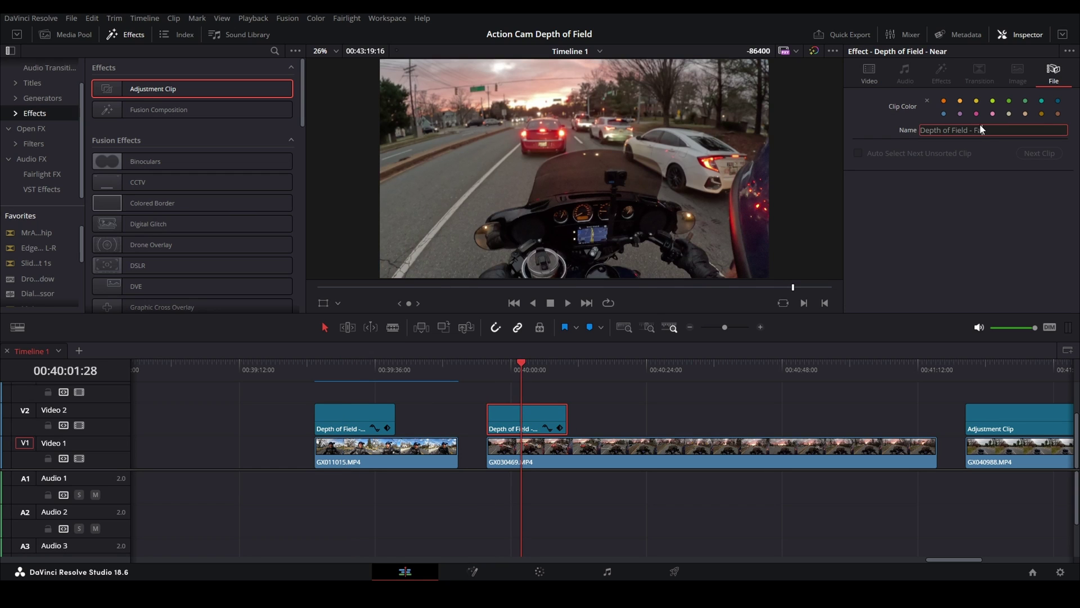
click(661, 390)
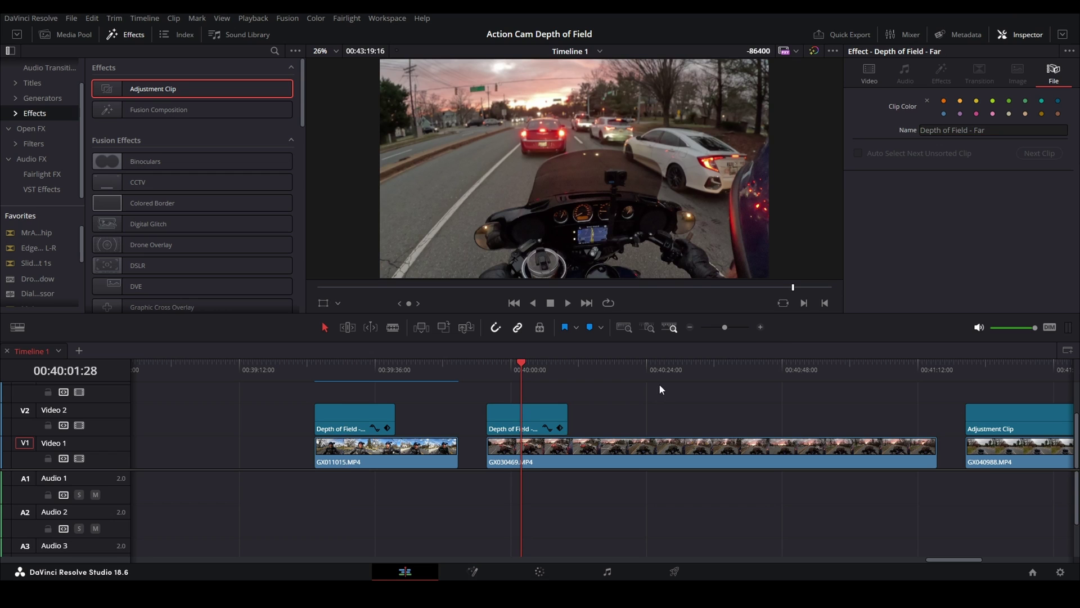
Step: Lengthen the "Depth of Field - Far" adjustment clip and extend "Depth of Field - Near" to the end of GX011015.MP4
drag(566, 418, 613, 418)
drag(396, 419, 486, 421)
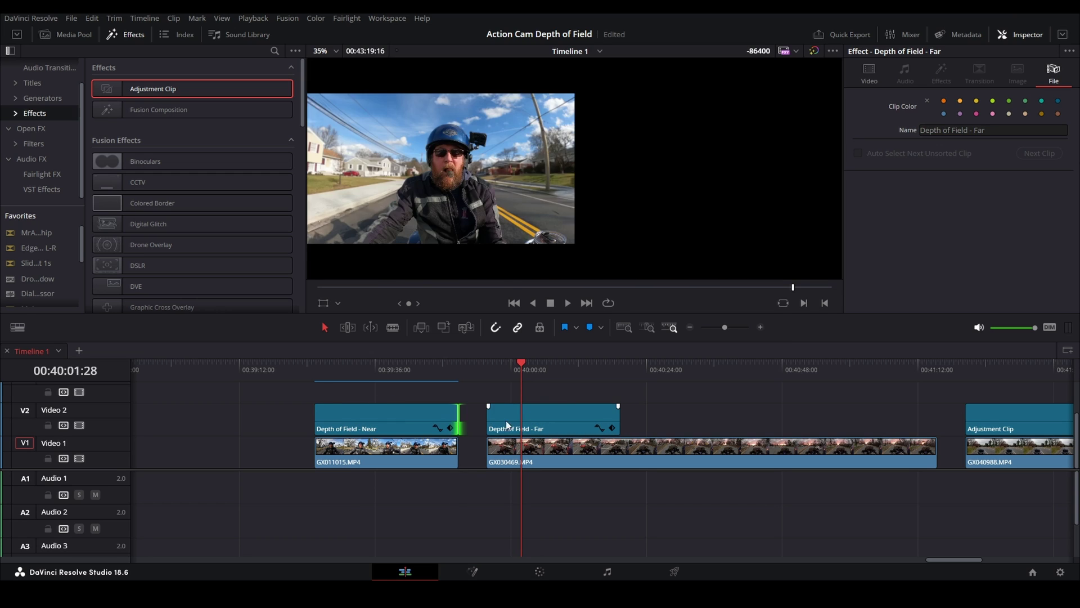
Step: Copy GX030469.MP4's attributes and paste only Color Correction onto the "Depth of Field - Far" adjustment clip
click(569, 449)
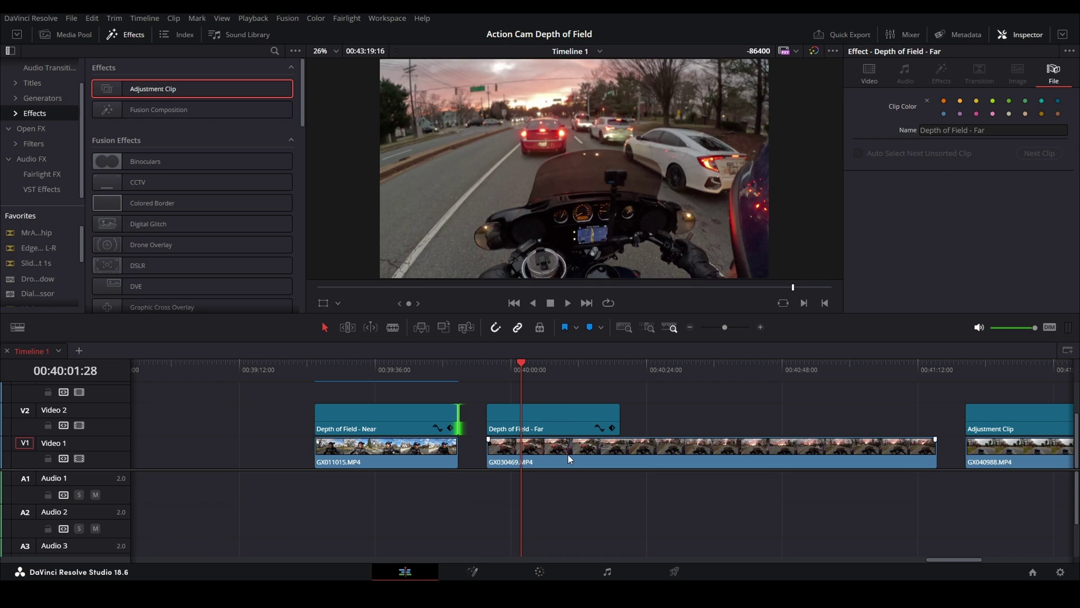
click(548, 414)
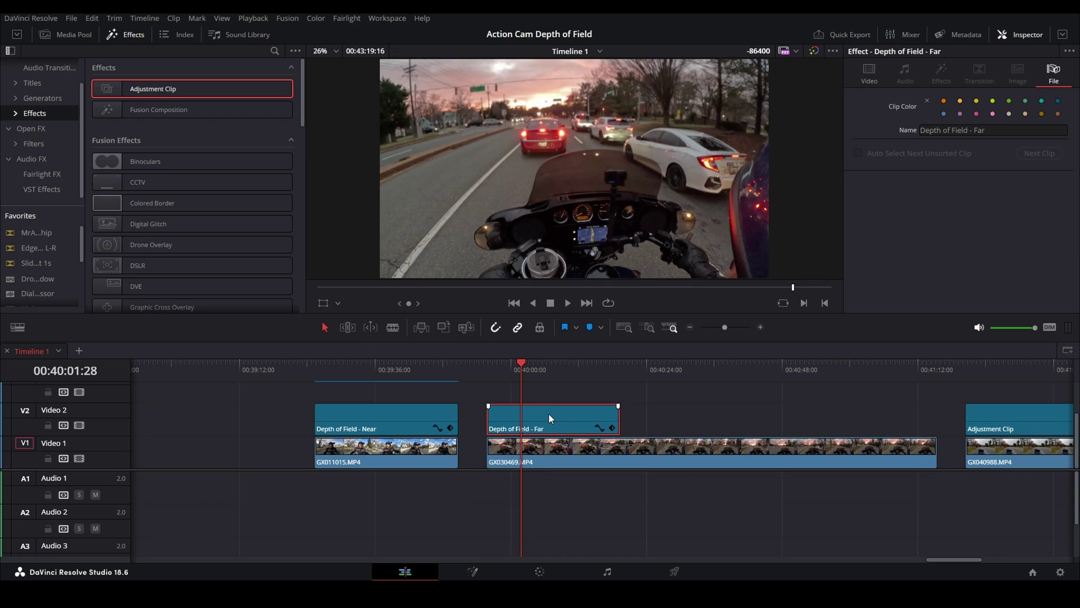
key(alt+v)
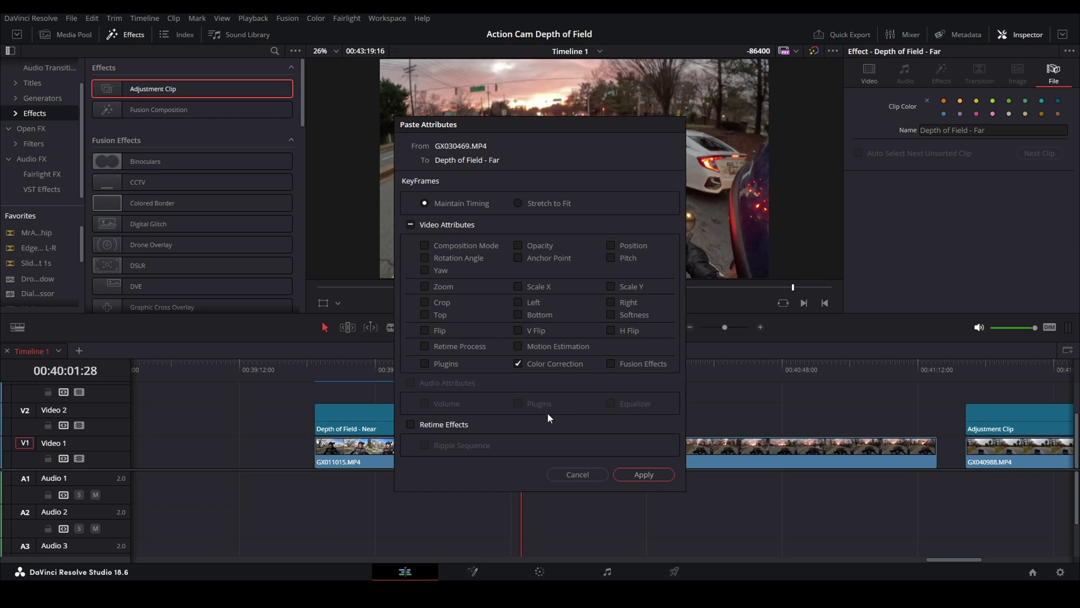
click(633, 472)
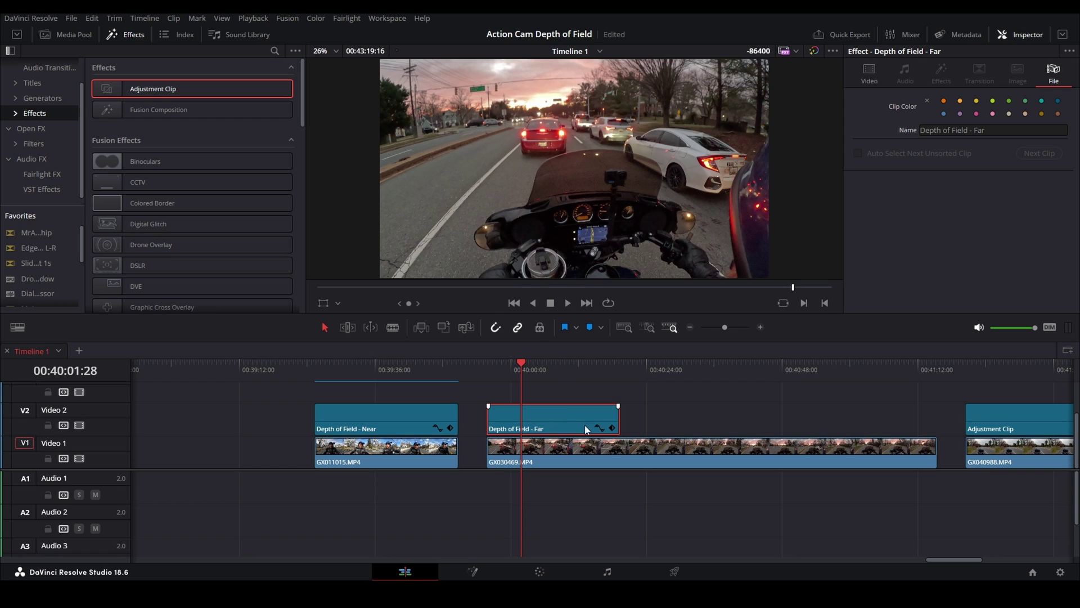
Step: Store both the Near and Far adjustment clips from the timeline in the Demo power bin
click(383, 412)
ctrl+click(557, 417)
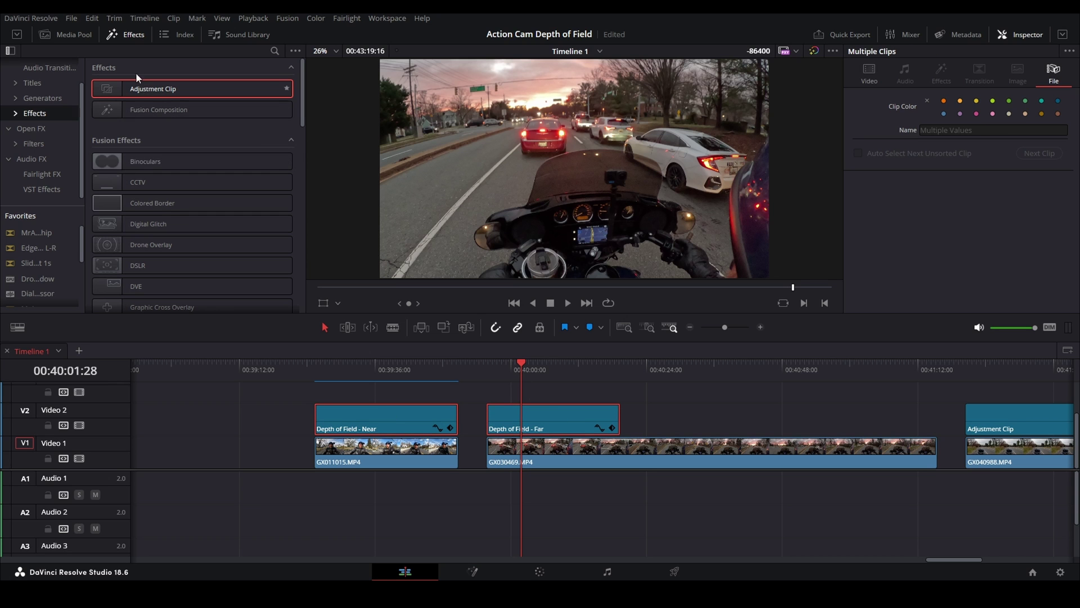
click(64, 35)
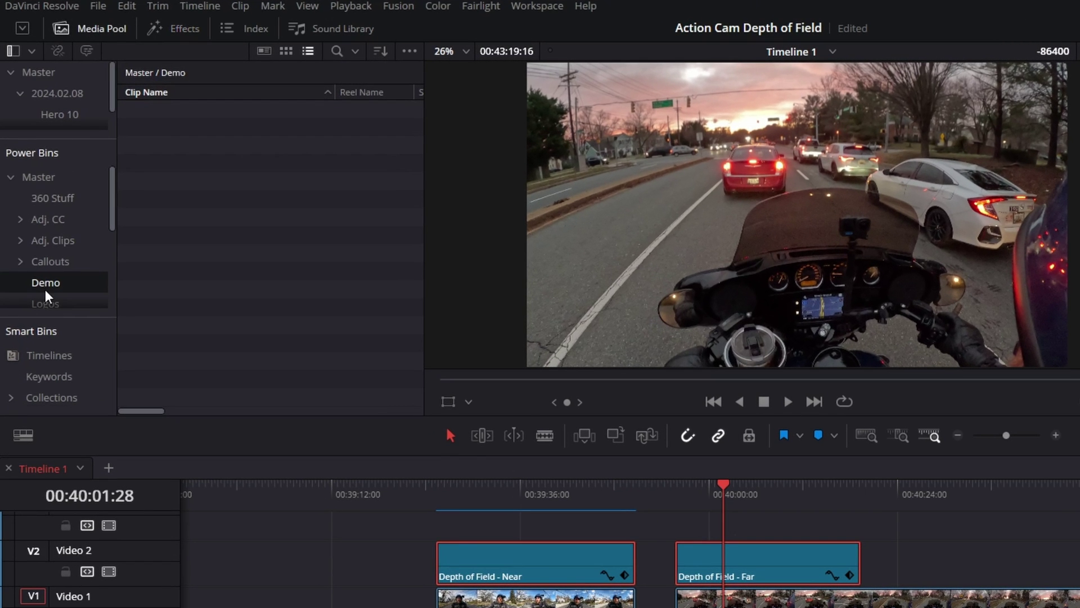
drag(508, 561, 188, 188)
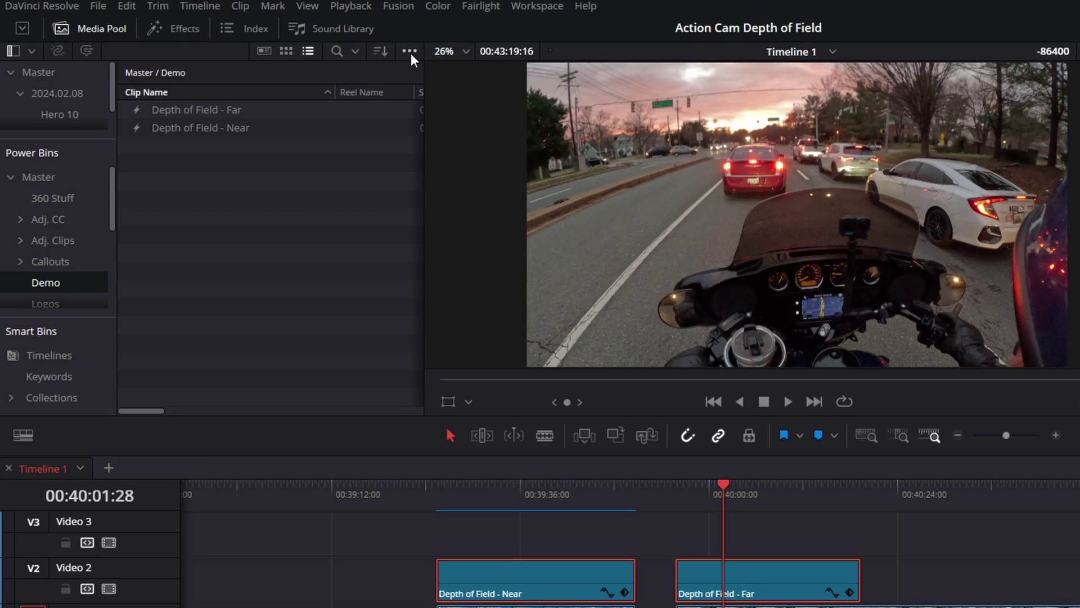
Step: Hide the Power Bins, show them again, and reopen the Demo power bin
click(411, 53)
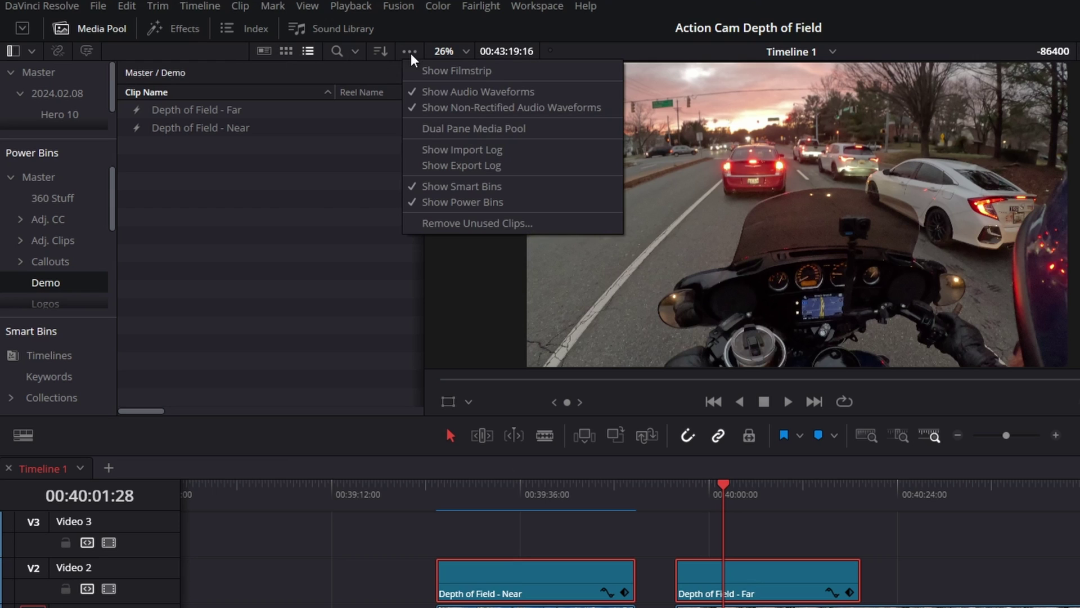
click(450, 204)
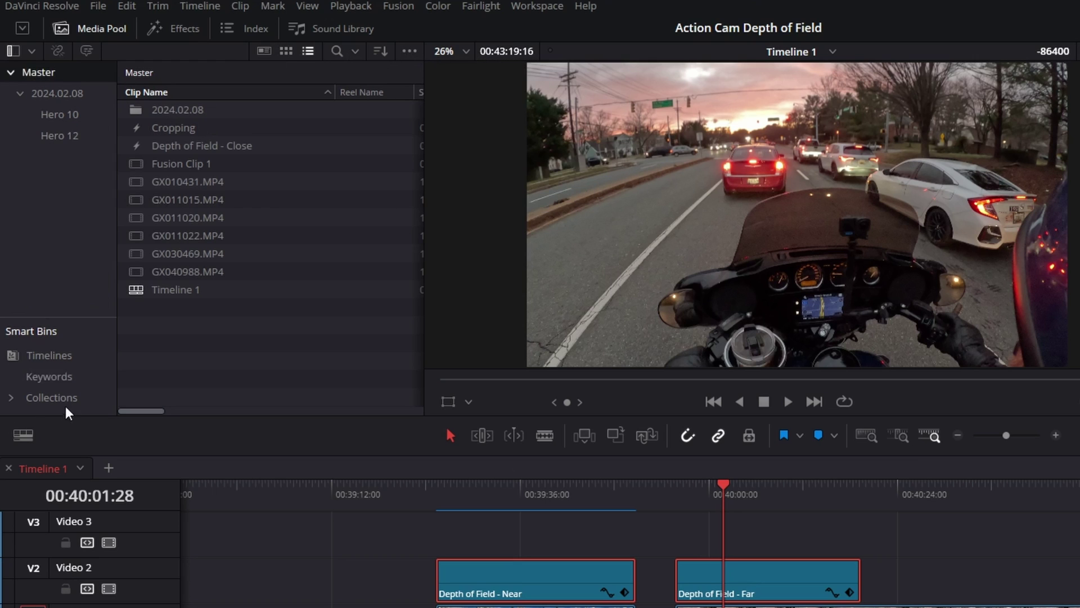
click(412, 51)
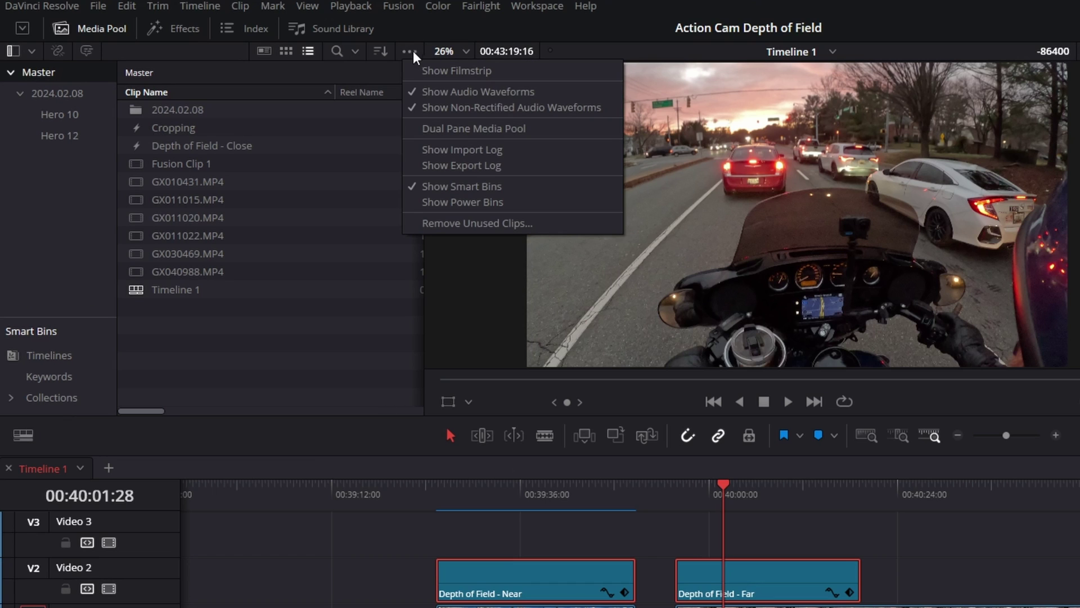
click(443, 202)
click(45, 282)
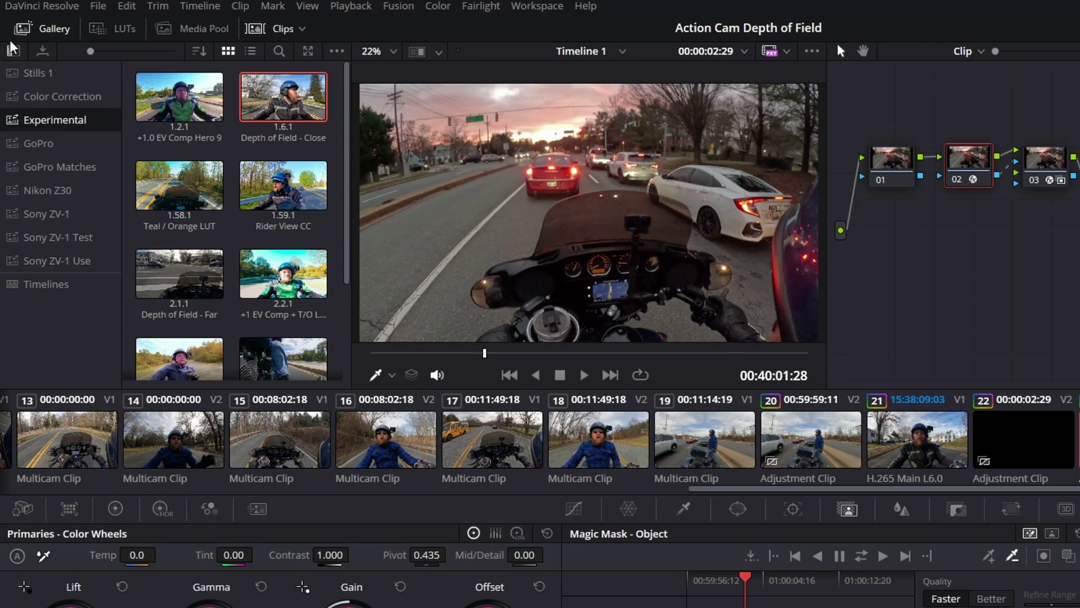
Step: Add a new PowerGrade album to the Color page gallery and rename it "DEMO"
click(53, 30)
click(53, 29)
click(47, 190)
right_click(61, 321)
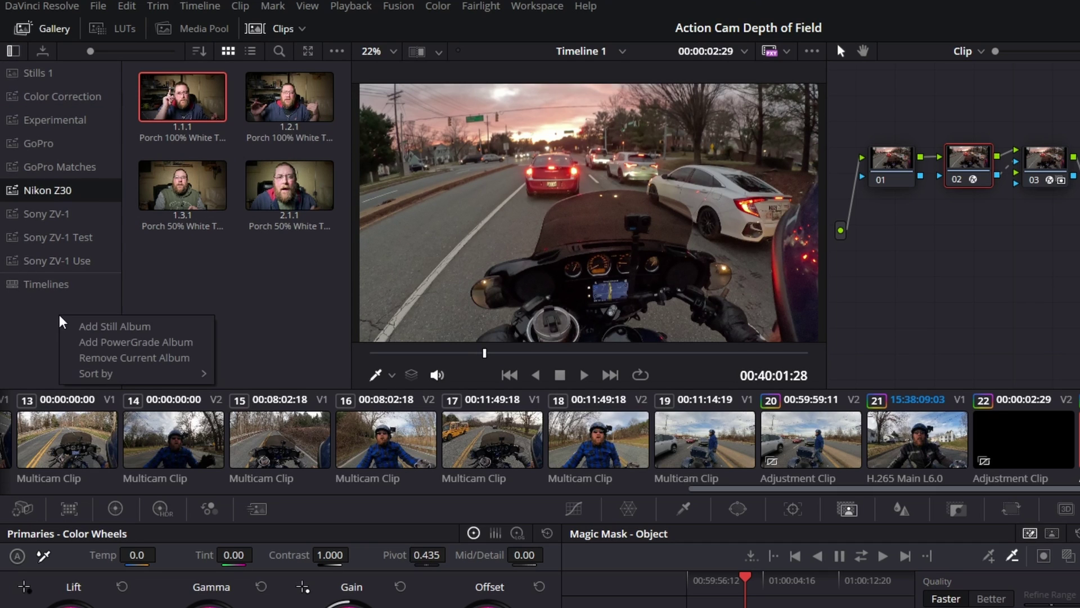
click(83, 343)
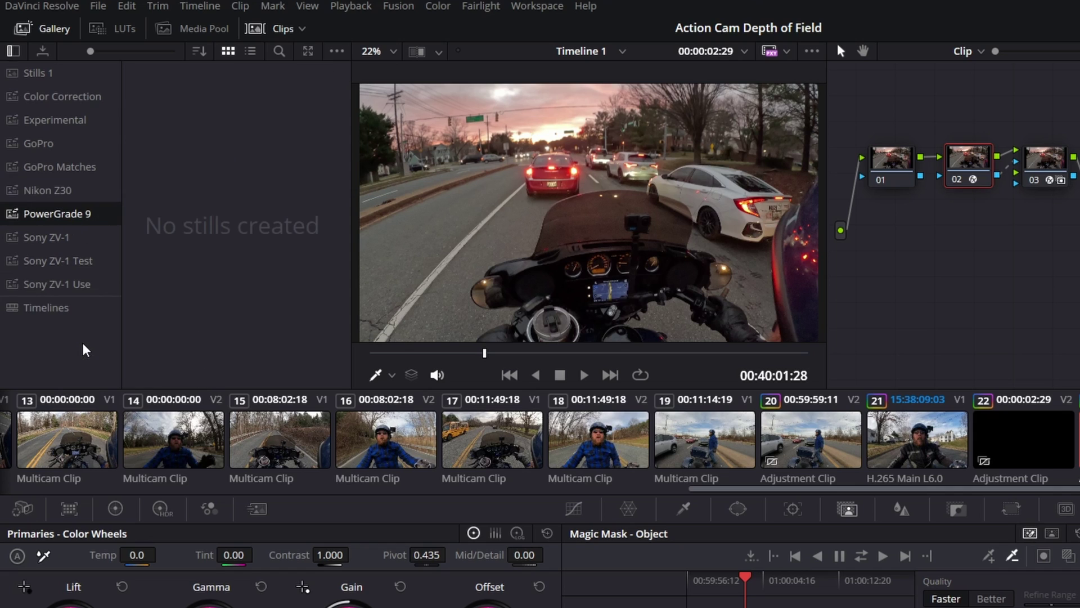
double_click(51, 213)
key(ctrl+a)
text(DEMO)
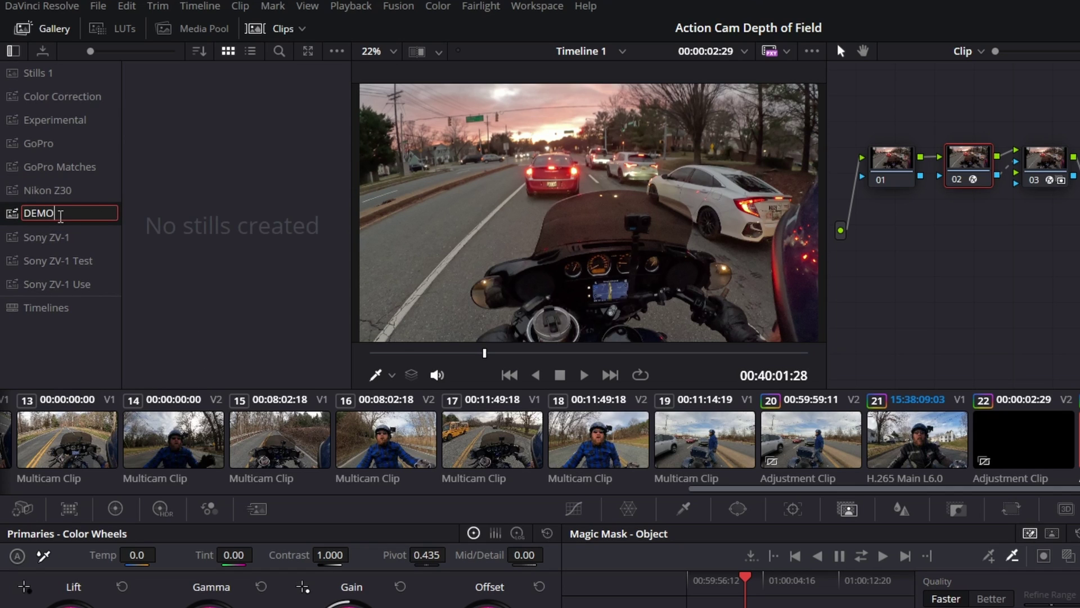
key(Return)
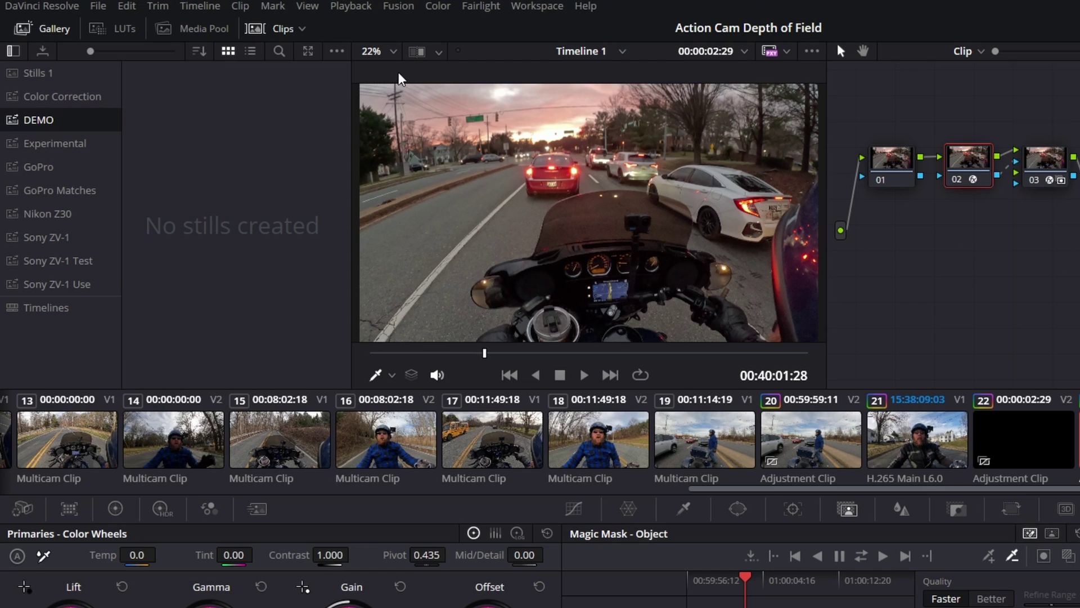
Step: Grab a still of the current grade at 00:40:01:28 into the DEMO album and label it "Depth of Field - Far"
click(436, 8)
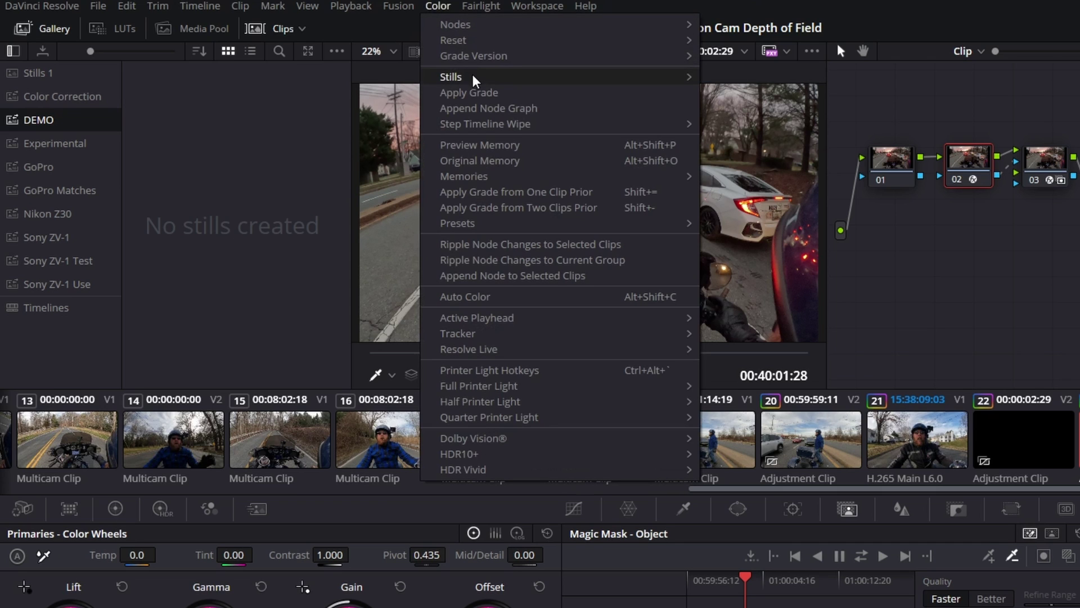
mouse_move(474, 77)
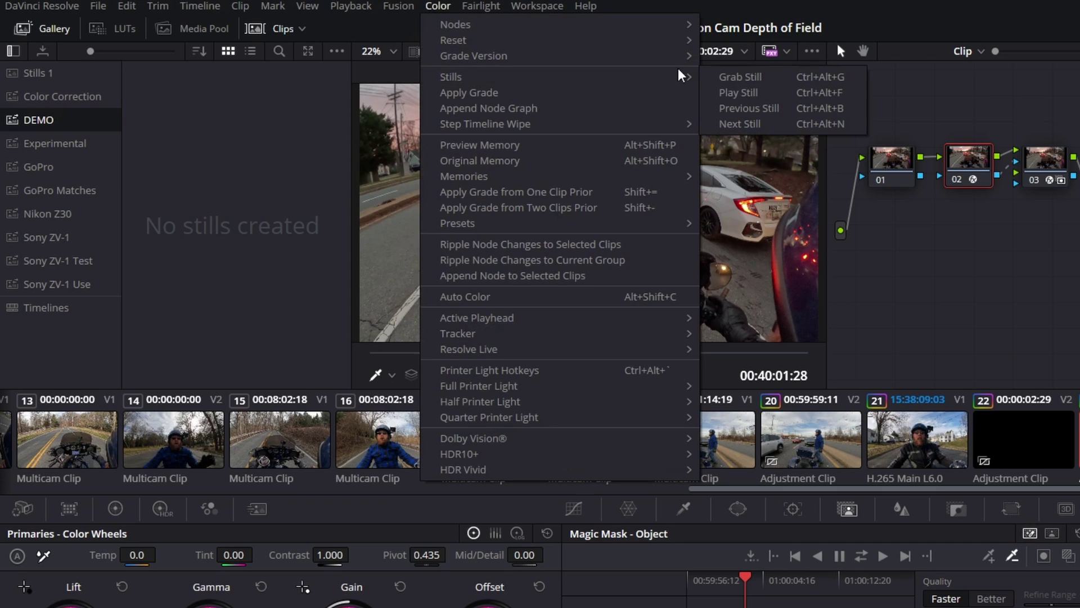
click(781, 81)
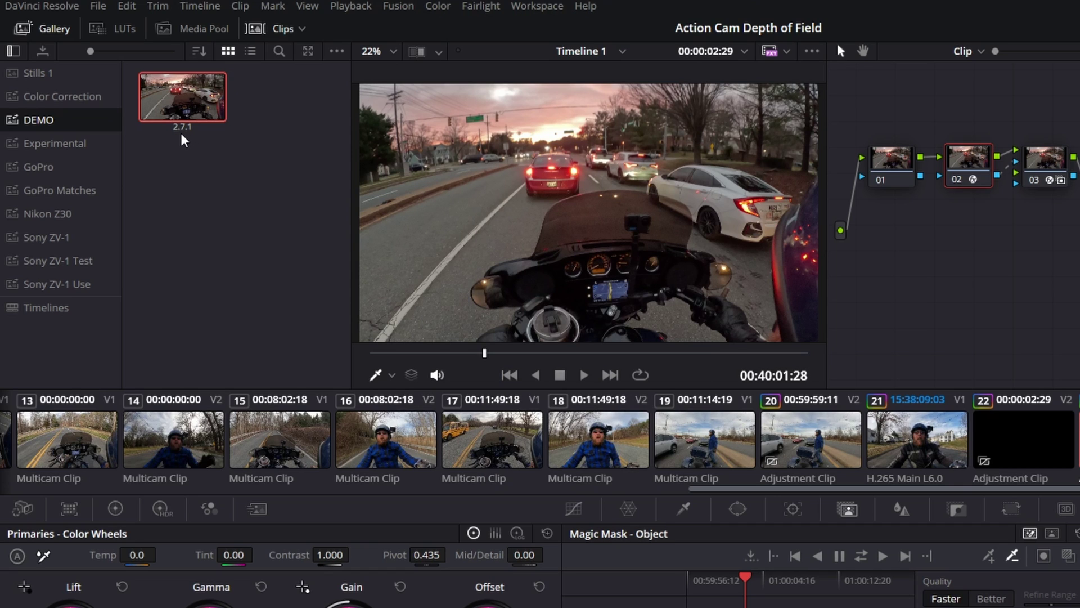
text(Depth of Field - Far)
key(Return)
Step: Grab a still of clip 21's grade into the DEMO album and label it "Depth of Field - Close"
click(917, 461)
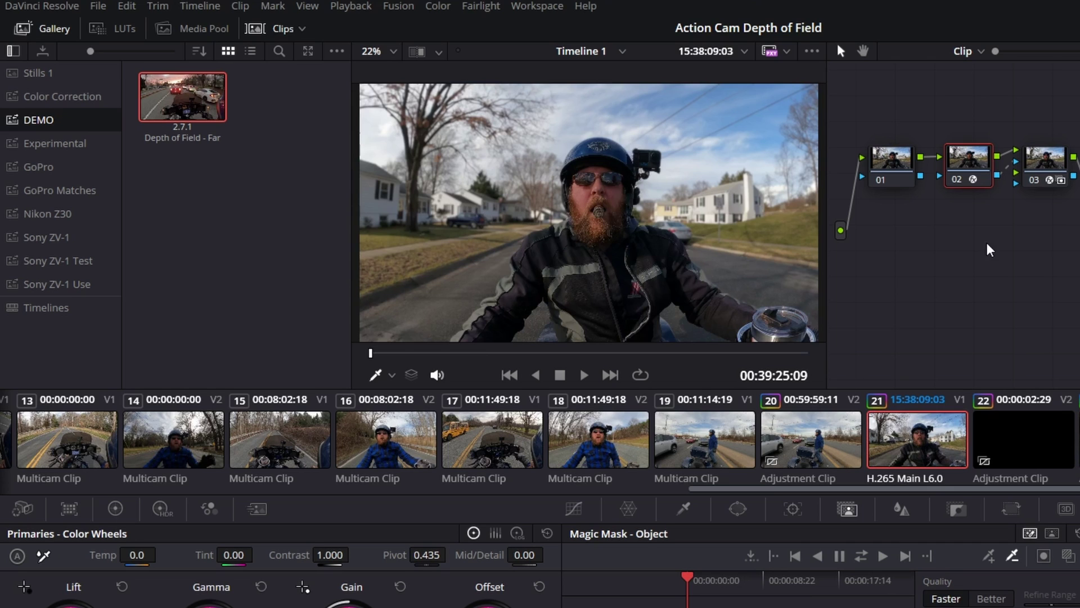
click(437, 6)
mouse_move(456, 77)
click(756, 76)
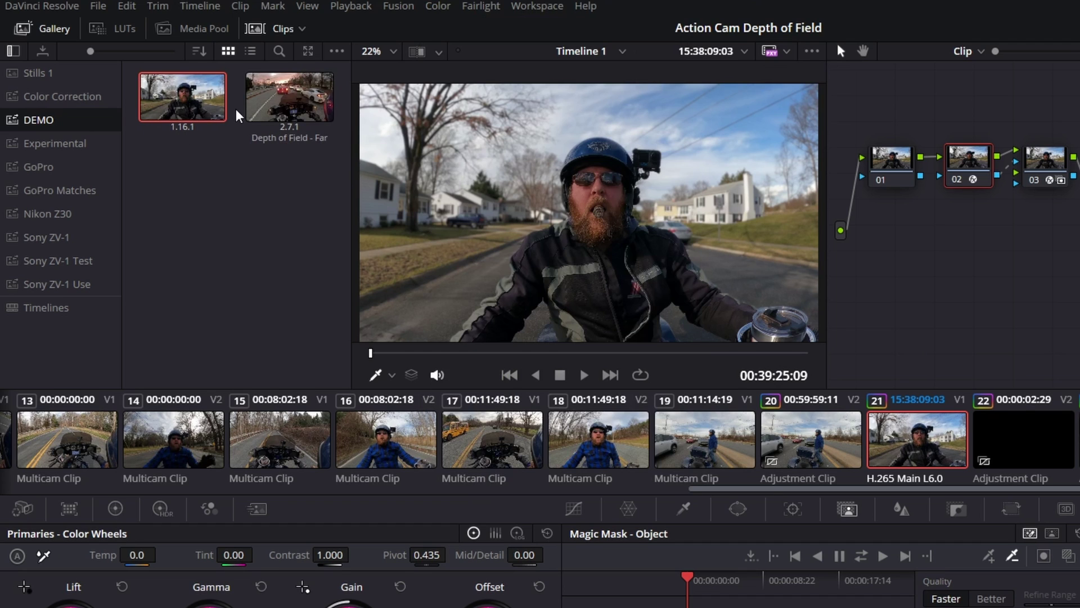
text(Depth of Field - Close)
key(Return)
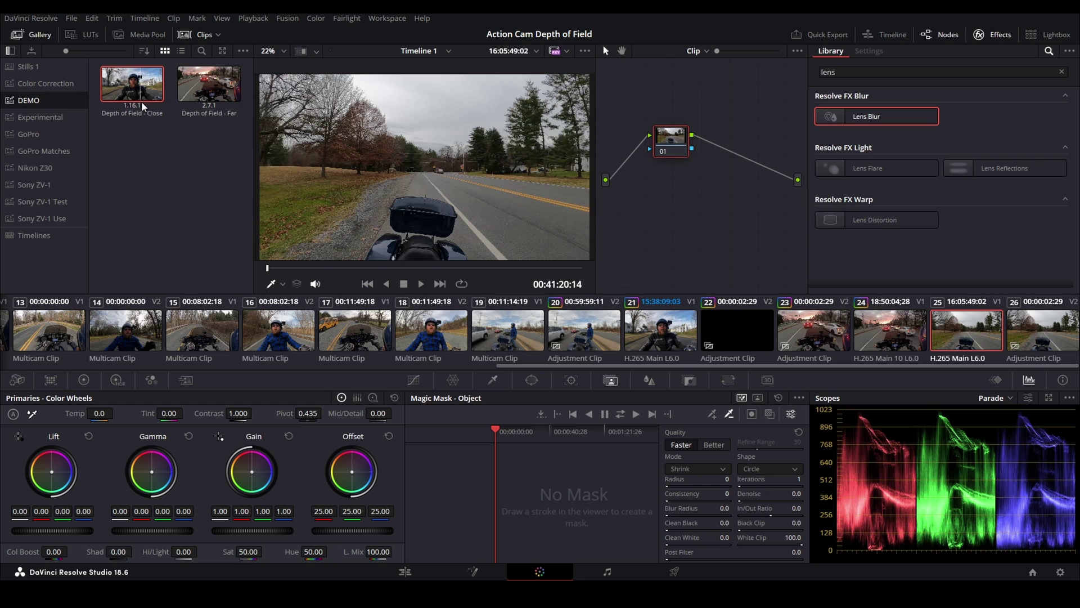
Step: Preview the "Depth of Field - Close" still on clip 25, apply its grade, and turn on Depth Map Preview
mouse_move(150, 87)
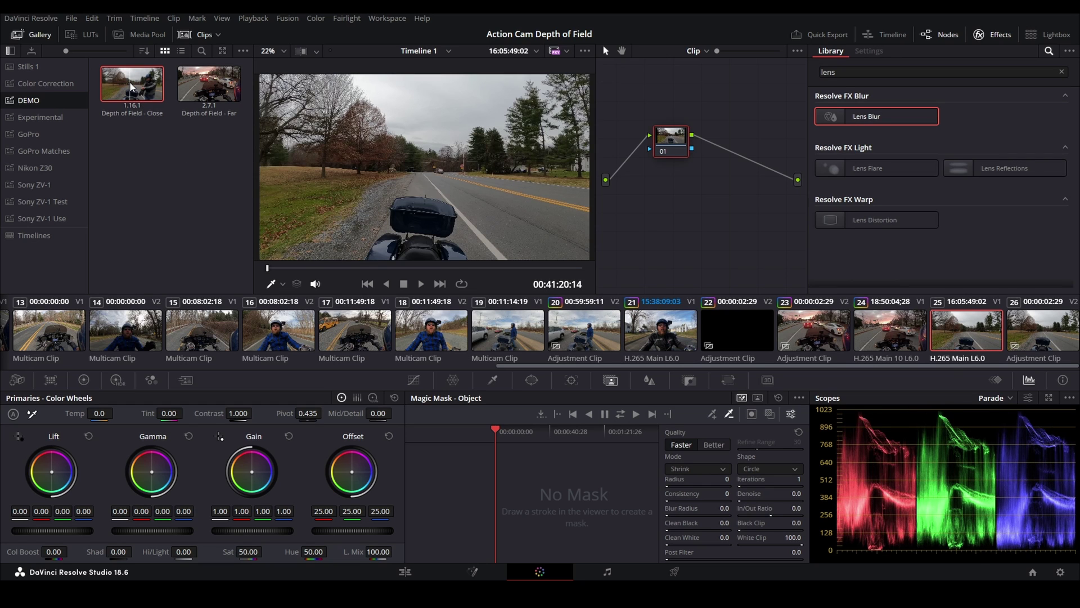
drag(131, 86, 495, 168)
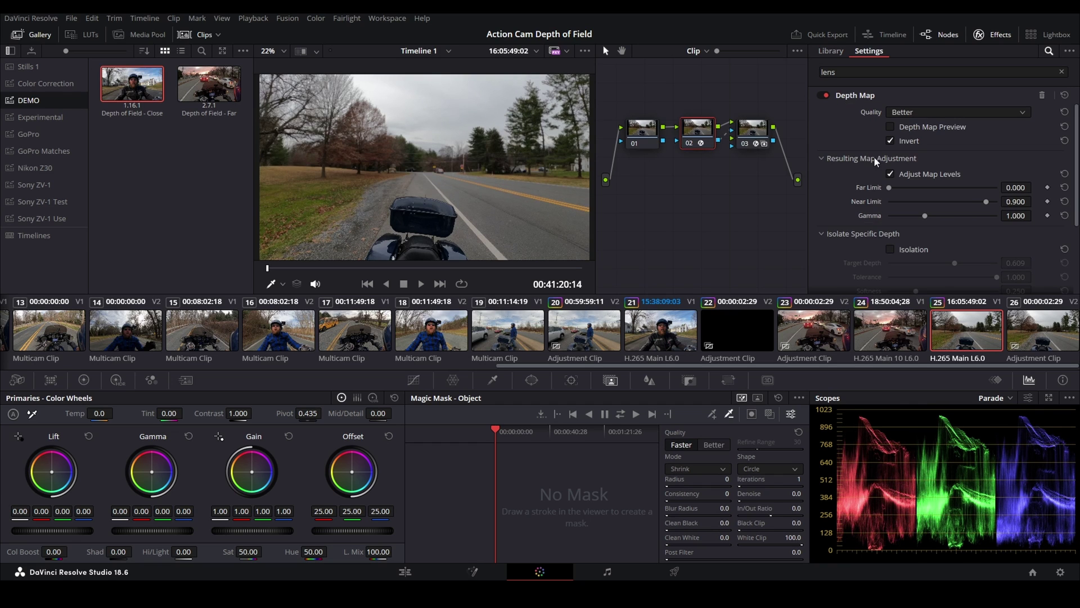
click(891, 127)
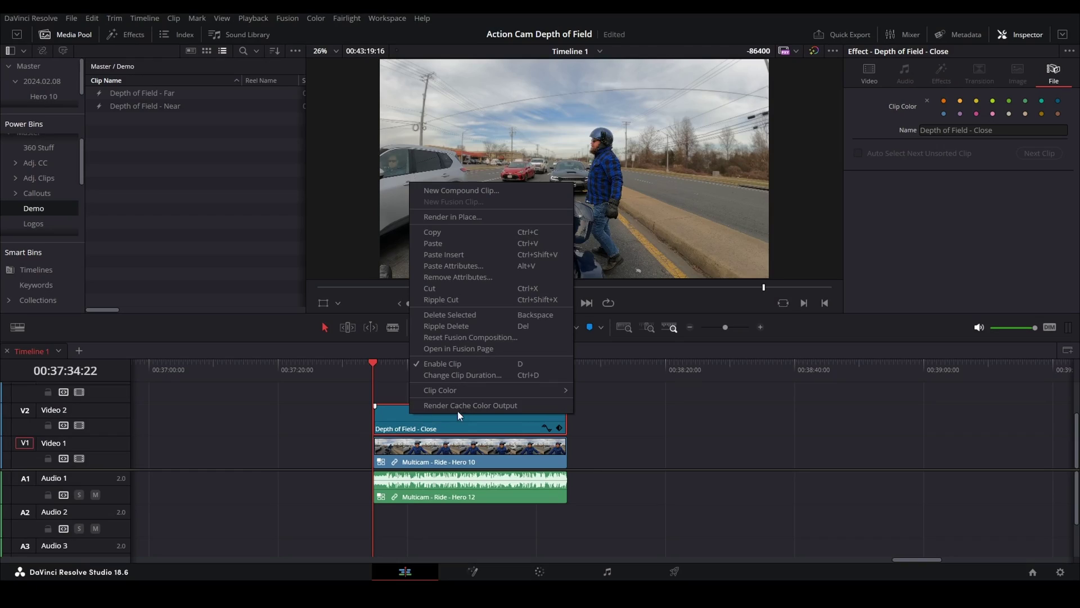
Step: Toggle Render Cache Color Output for the "Depth of Field - Close" adjustment clip and open its grade on the Color page
click(509, 406)
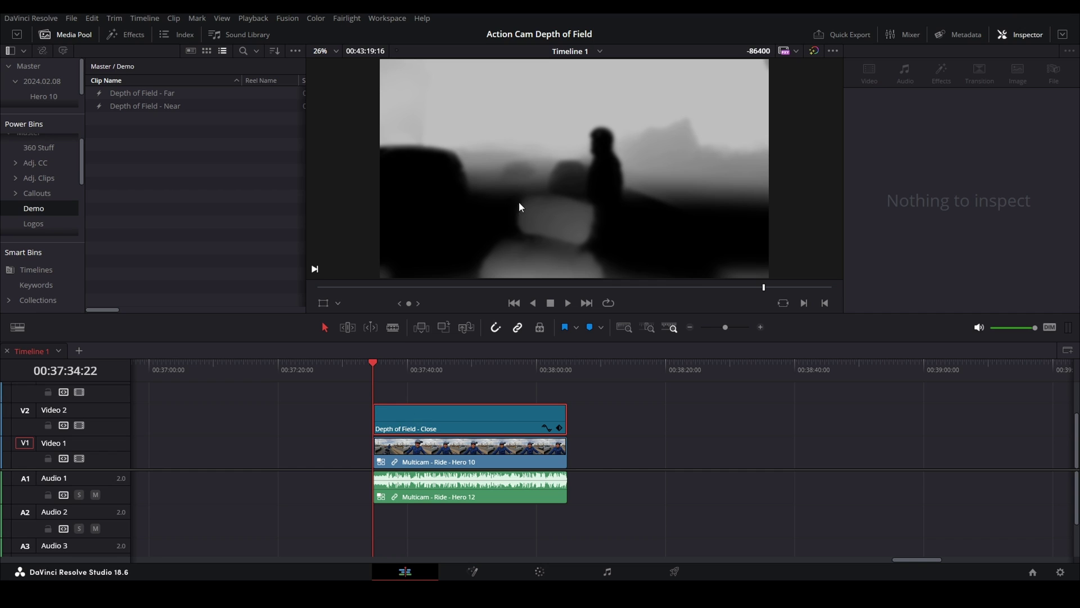
drag(405, 429, 475, 414)
drag(558, 423, 492, 425)
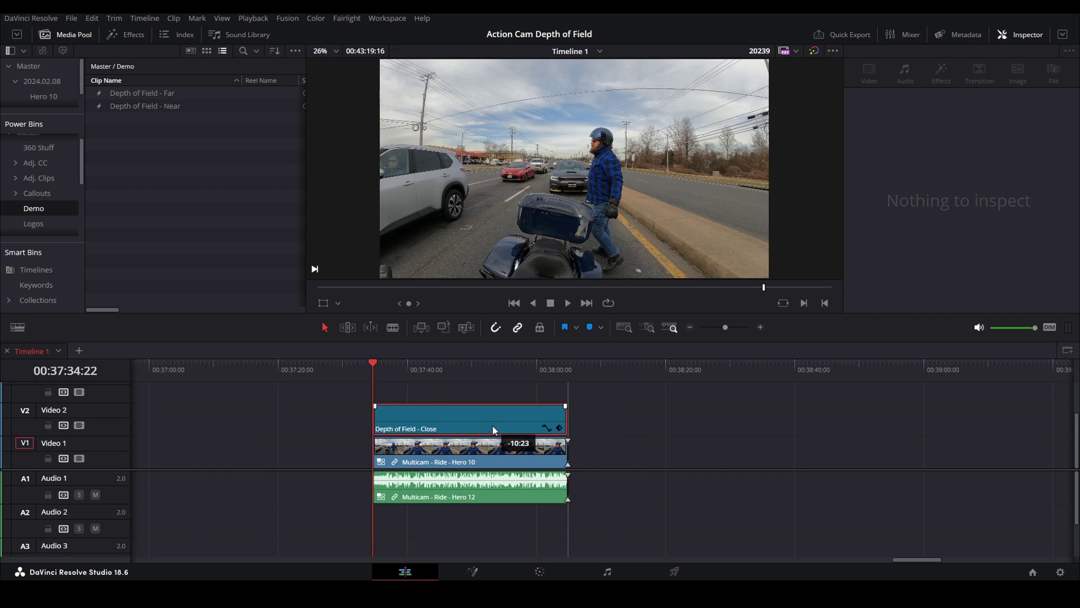
click(539, 571)
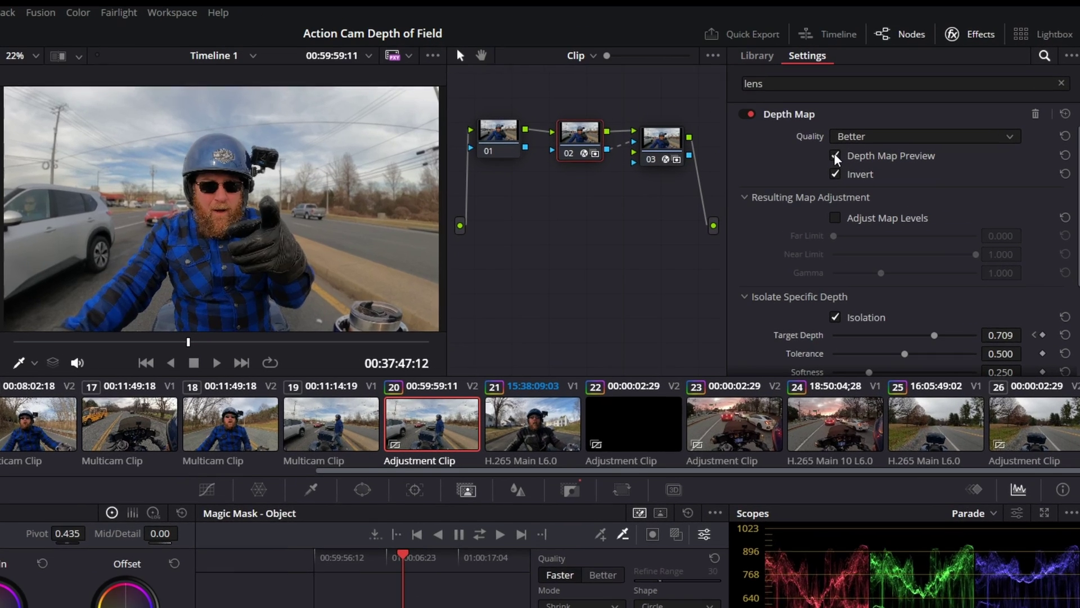
Step: Turn on Depth Map Preview and review the map at each Target Depth keyframe and at the clip's start
click(890, 128)
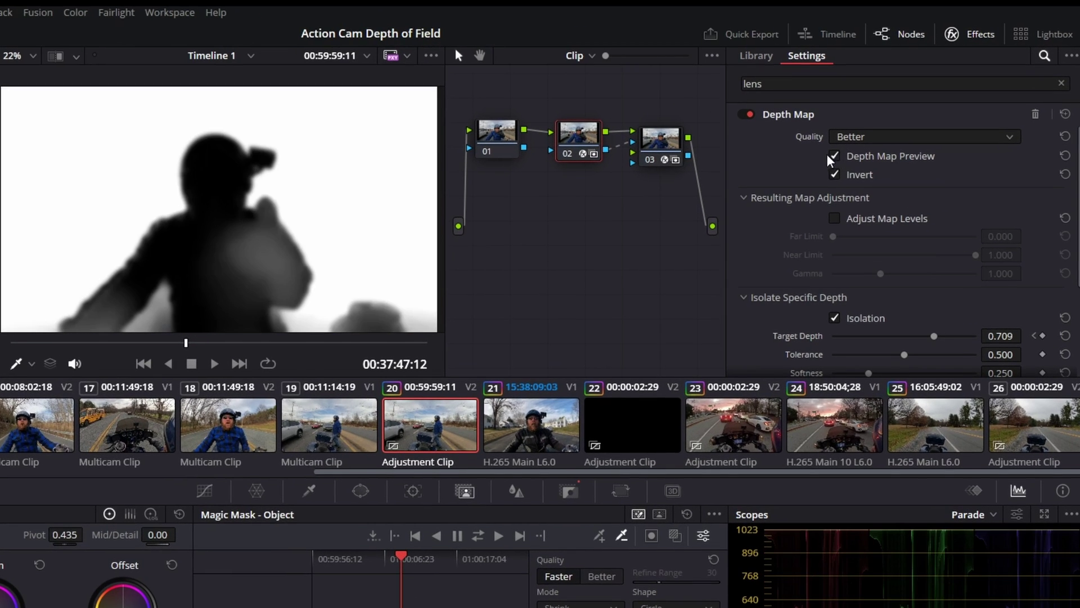
scroll(875, 161, down, 3)
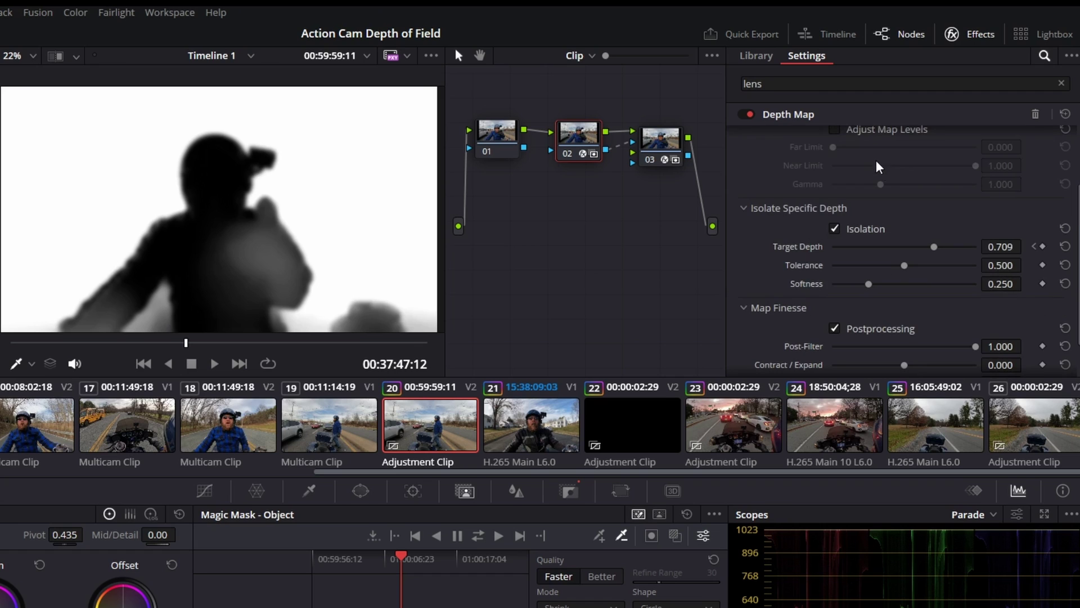
click(1034, 247)
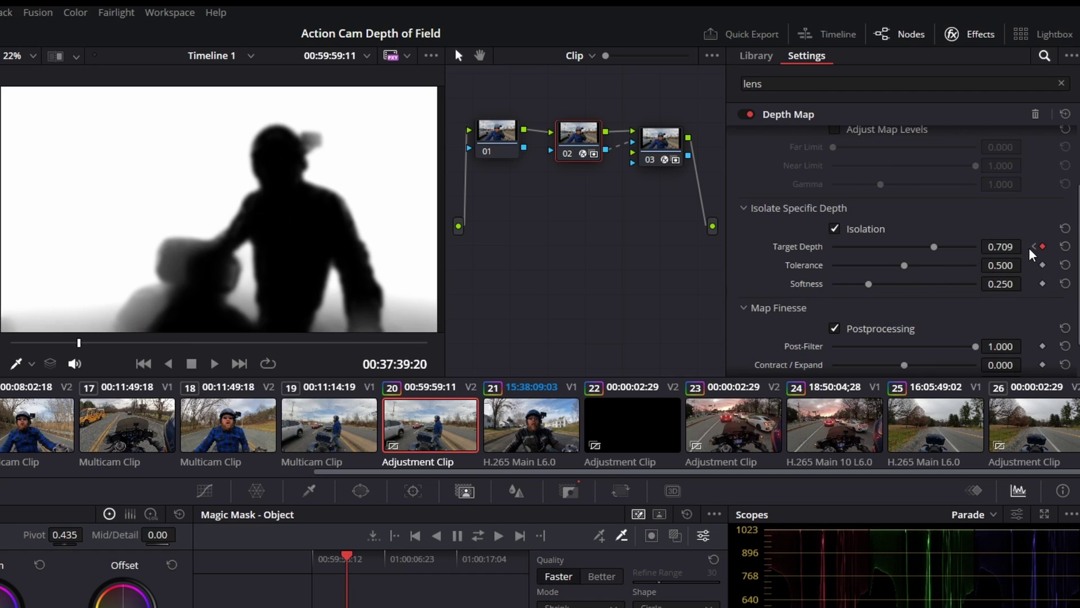
click(1033, 247)
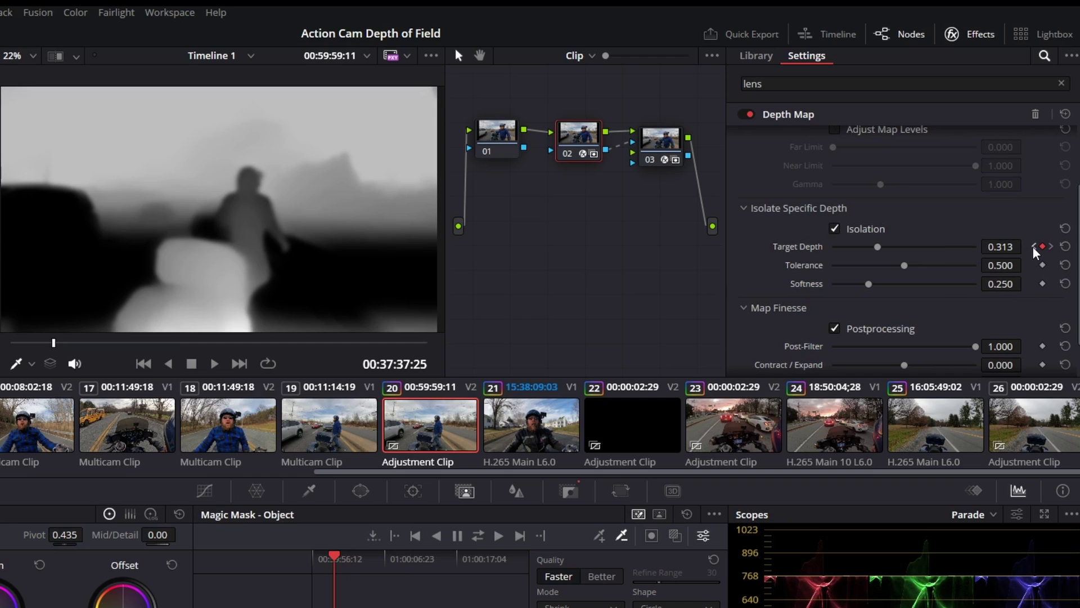
key(Home)
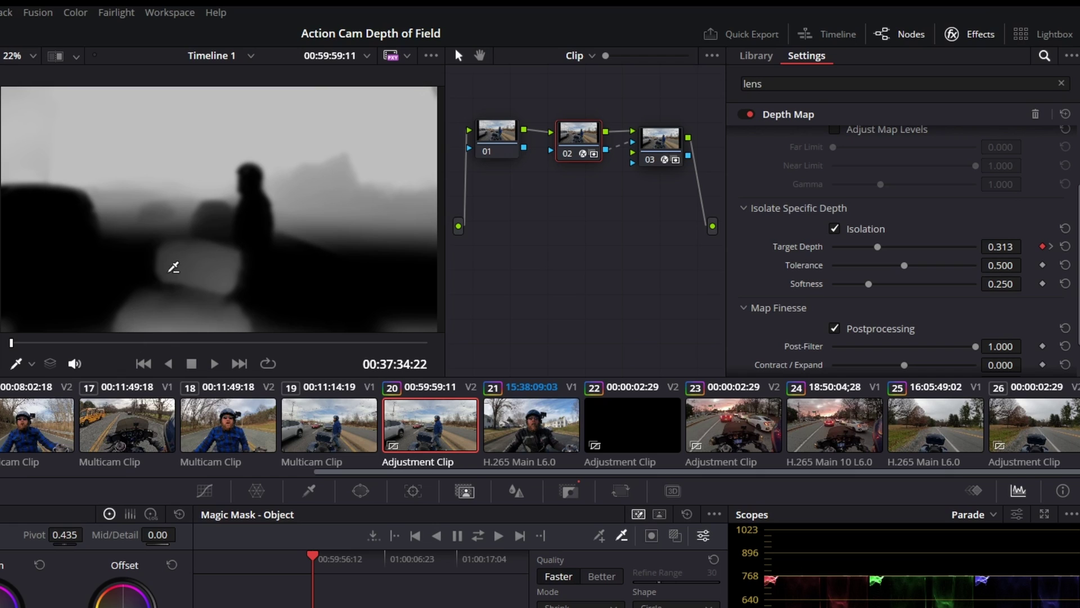
click(1051, 247)
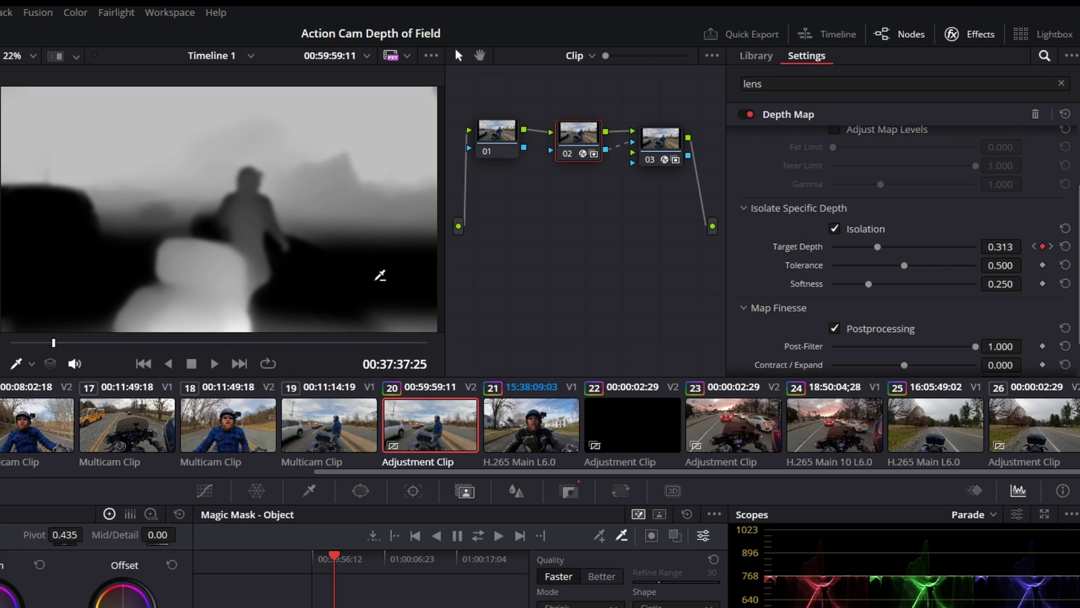
click(1051, 246)
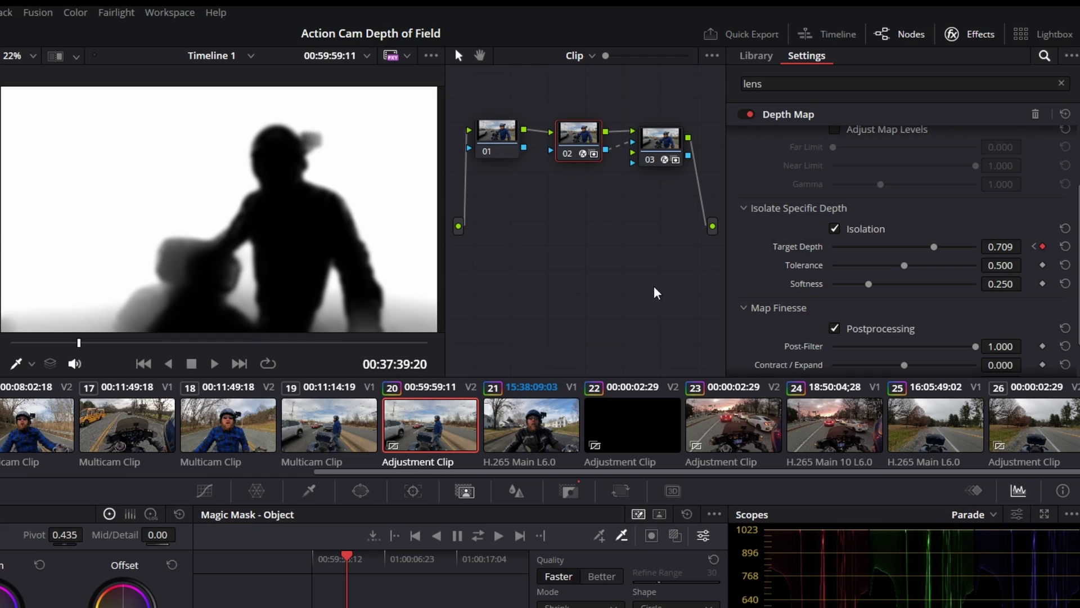
Step: Reset the keyframed Target Depth of the Depth Map and set it to 0.313 at the clip's start
click(136, 343)
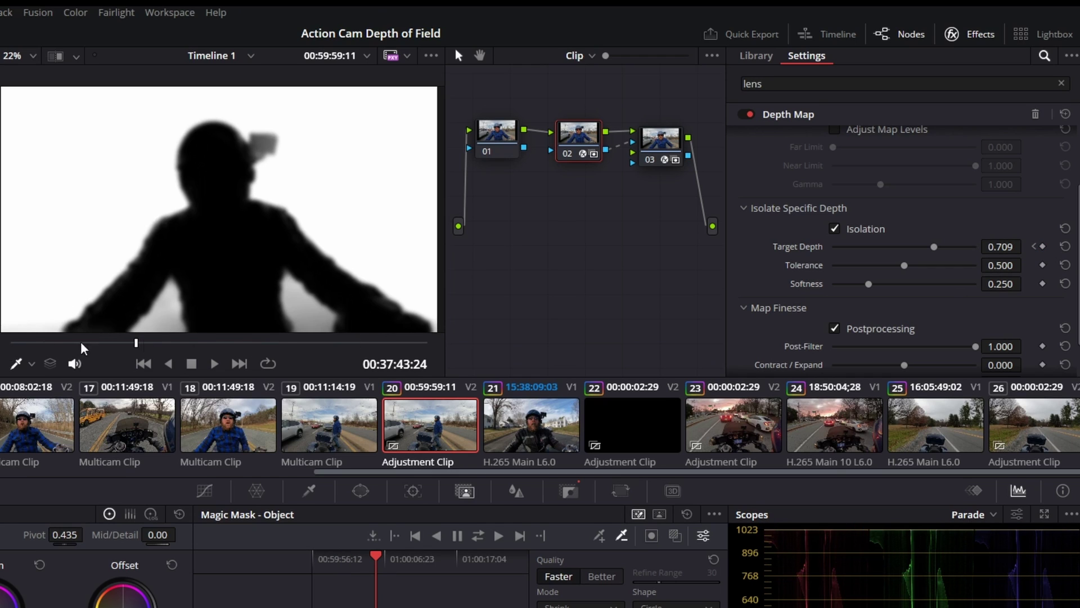
click(1065, 247)
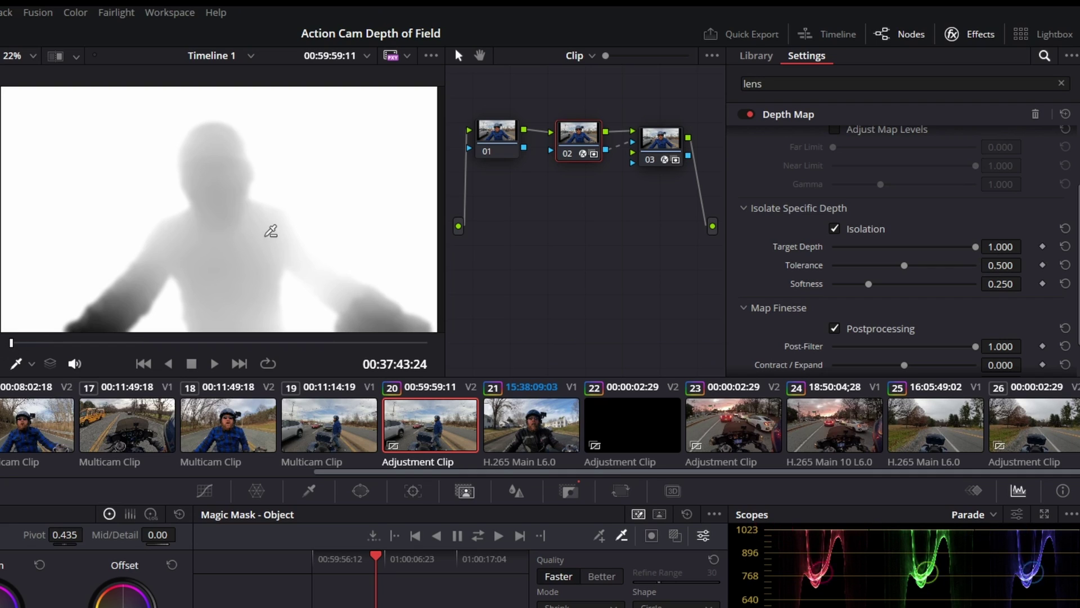
click(990, 246)
key(BackSpace)
text(.313)
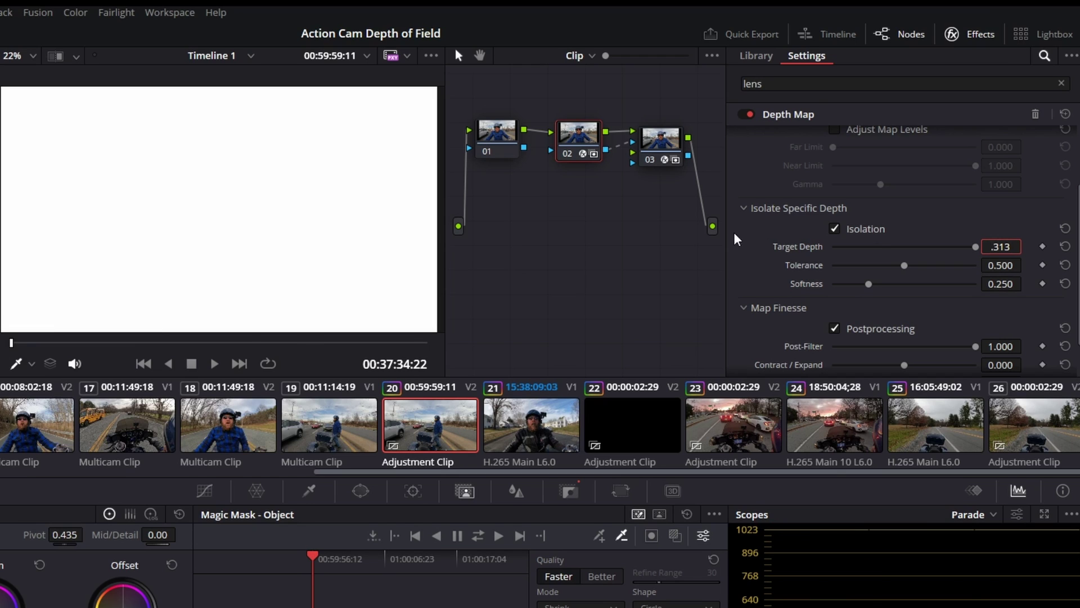
key(Return)
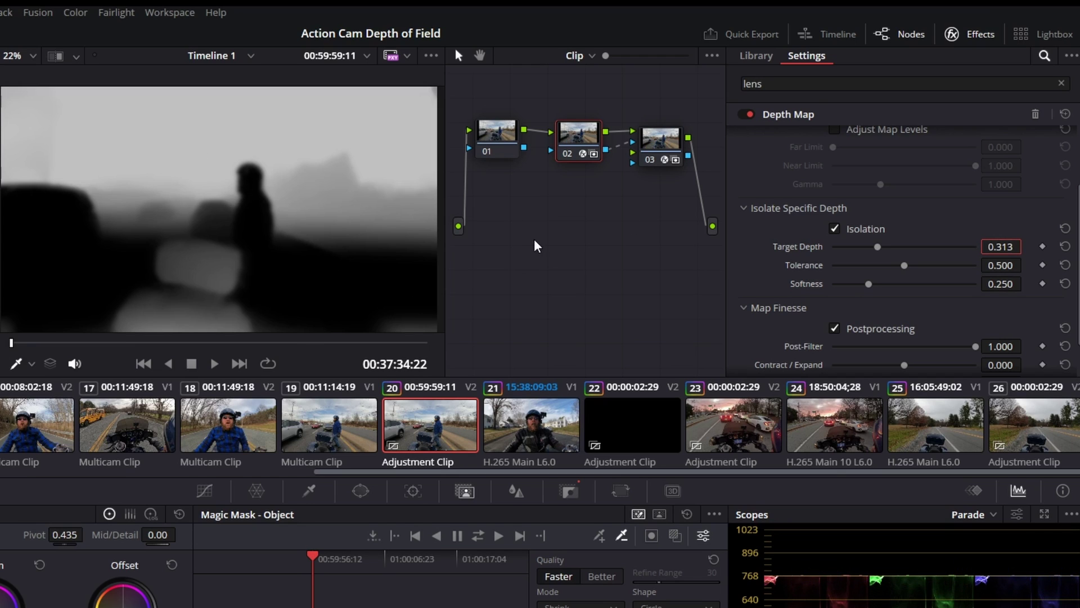
Step: Scrub through the rider's approach to check the depth map and set the Depth Map quality to Faster
click(29, 342)
drag(29, 346, 77, 354)
scroll(900, 220, up, 3)
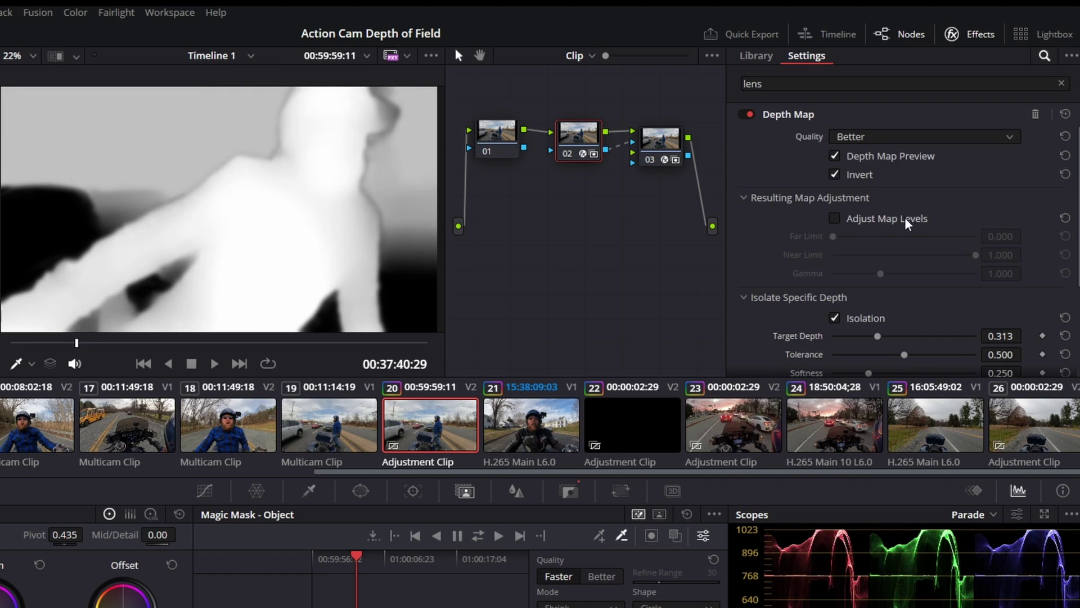
click(872, 138)
click(871, 156)
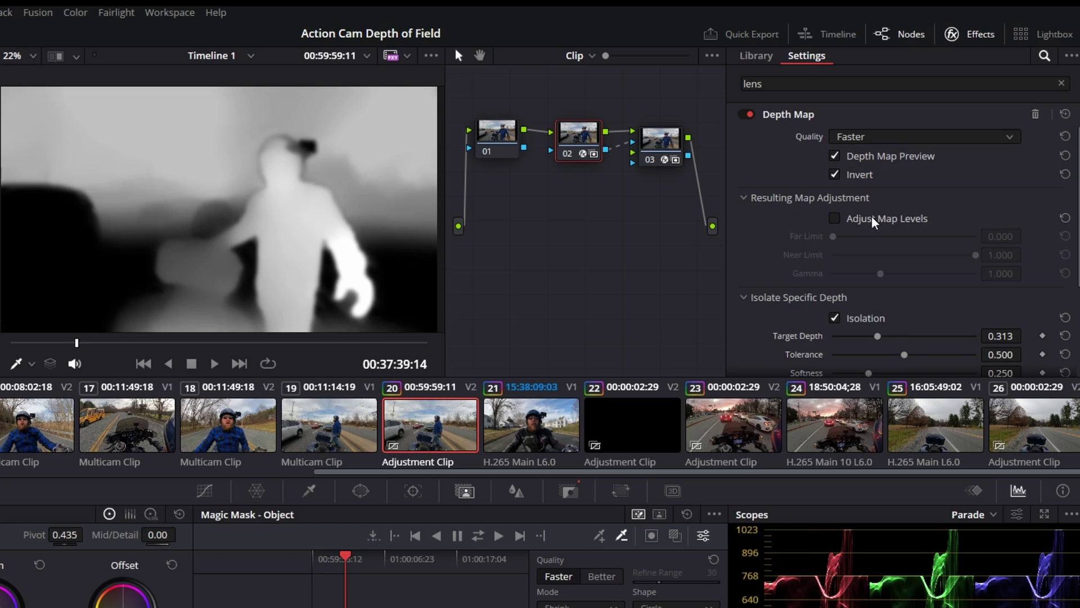
Step: Keyframe Target Depth at 00:37:38:07 with 0.313 and at 00:37:39:28 with 0.785
drag(66, 341, 60, 347)
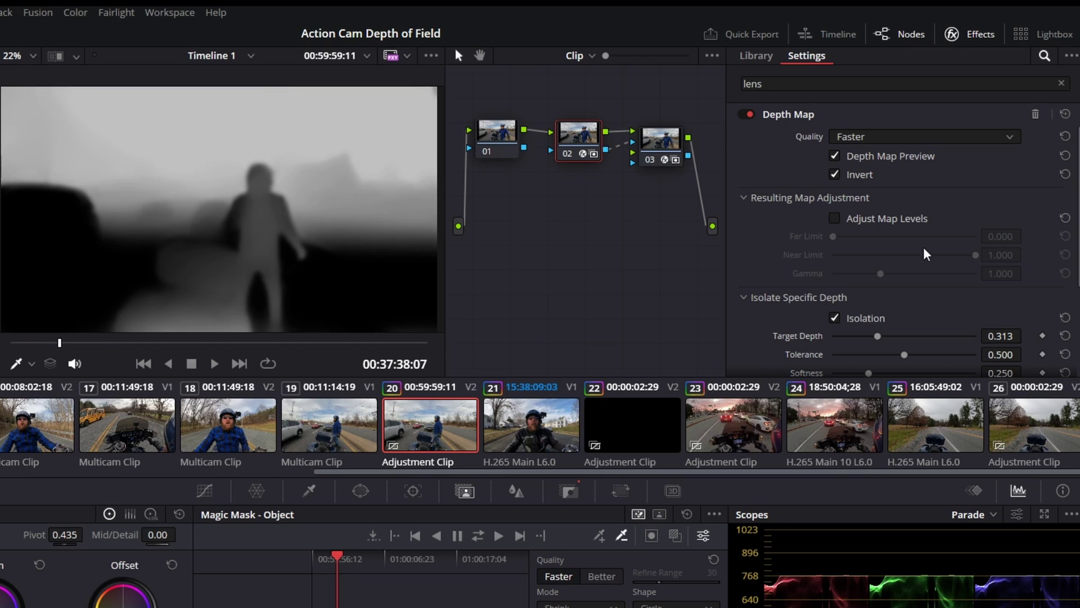
scroll(928, 259, down, 3)
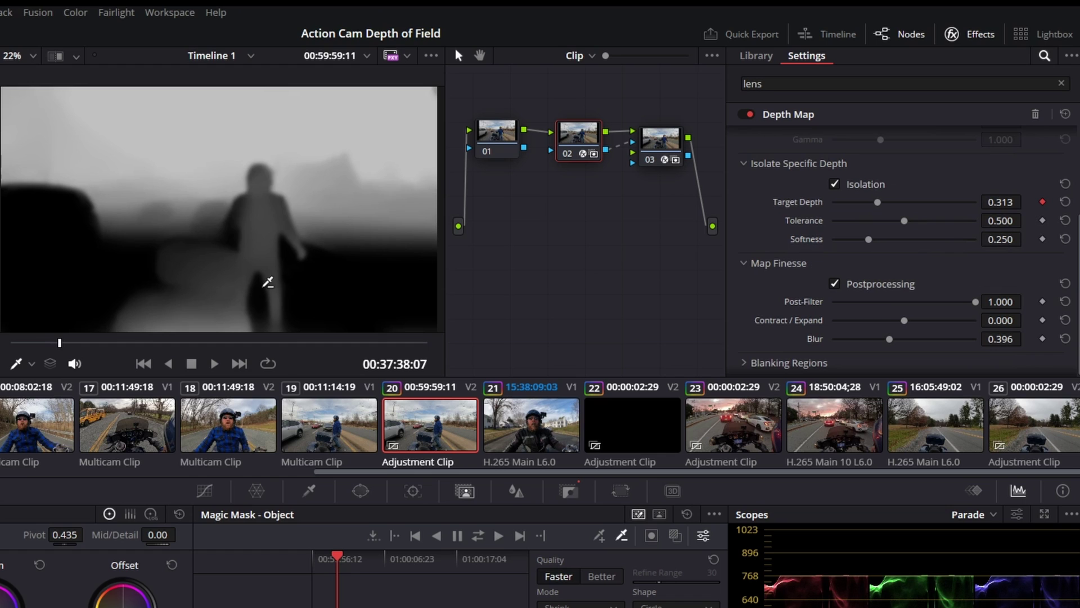
click(76, 343)
drag(76, 344, 83, 343)
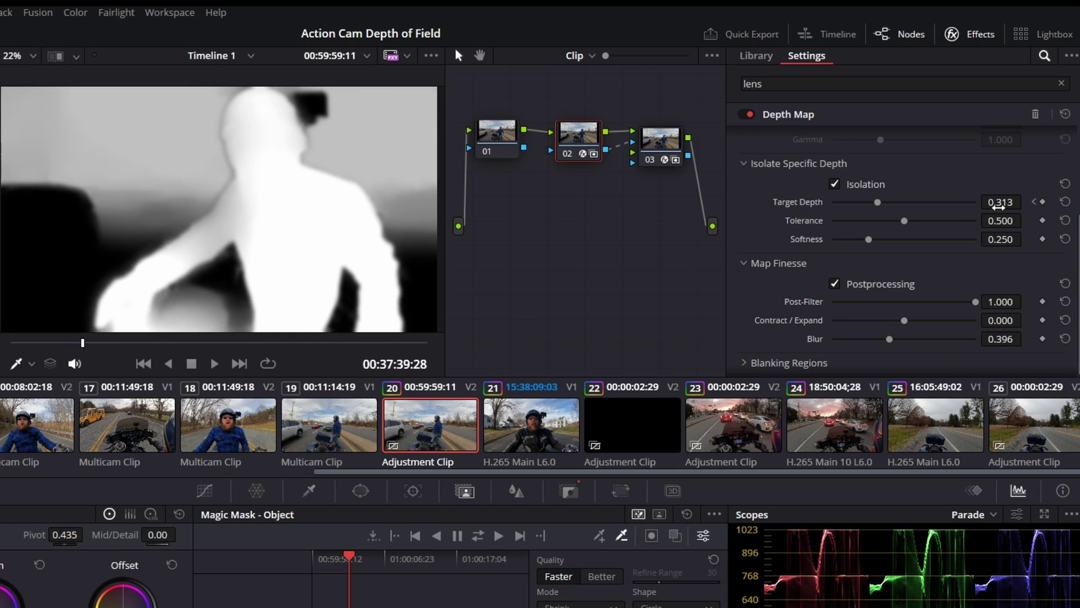
mouse_move(1013, 201)
mouse_down()
mouse_move(1055, 199)
mouse_move(1026, 202)
mouse_up()
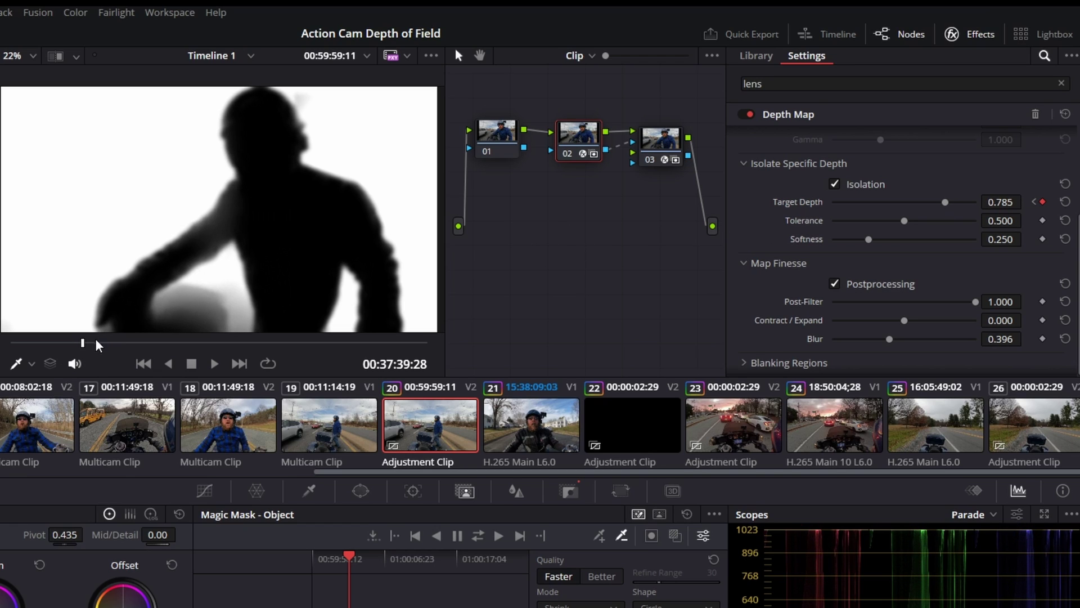
Step: Scrub through the rest of the clip to check the depth map and turn off Depth Map Preview
drag(94, 342, 255, 342)
scroll(905, 224, up, 4)
click(836, 157)
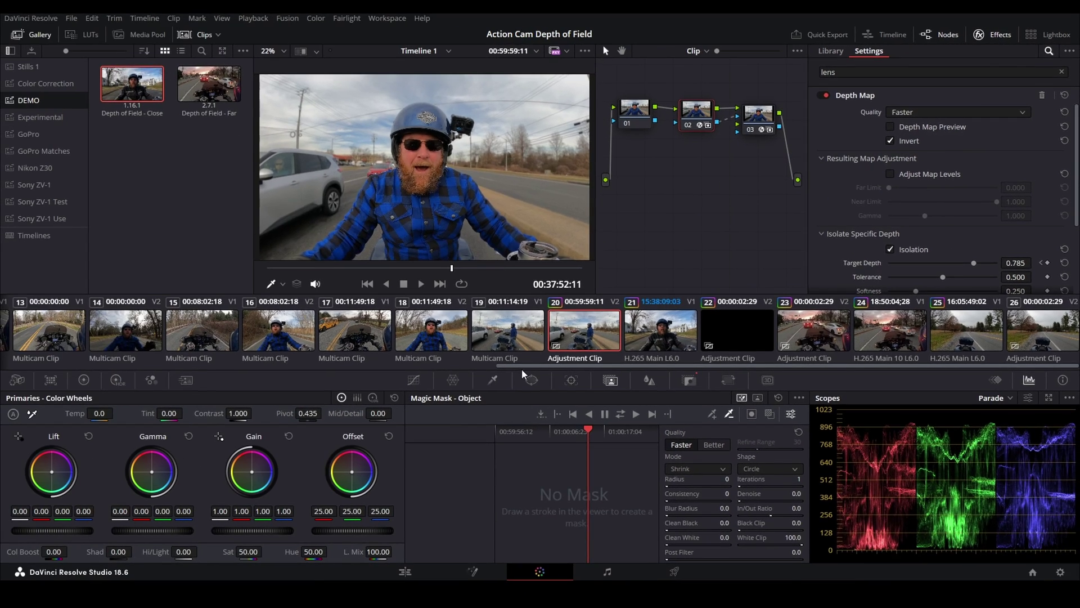
Step: Play the blurred clip full screen, return to the Edit page and place the playhead at 00:37:37:05
key(ctrl+f)
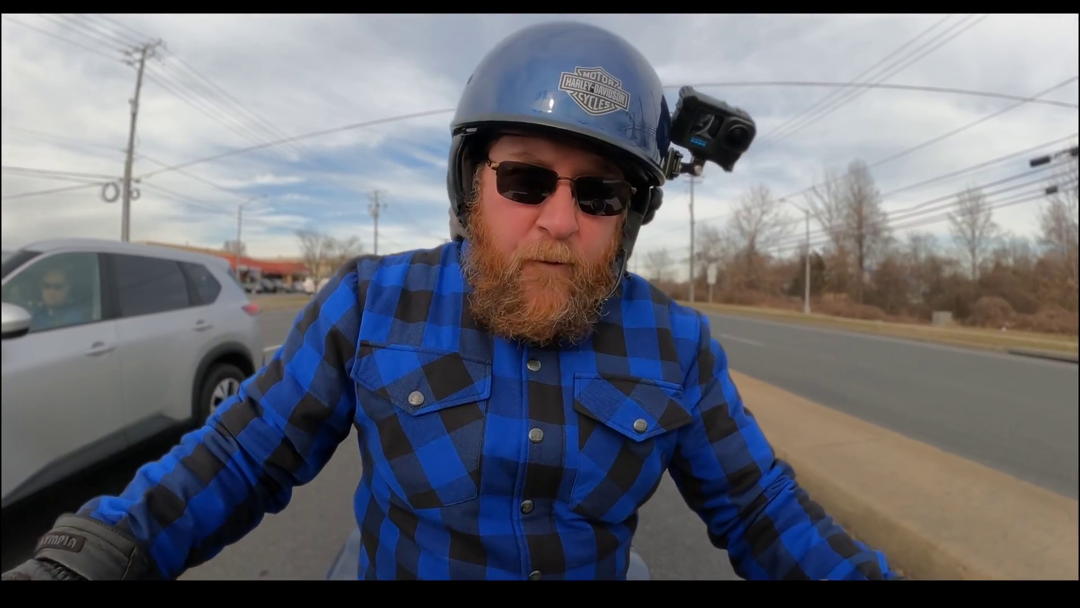
mouse_move(489, 389)
click(735, 554)
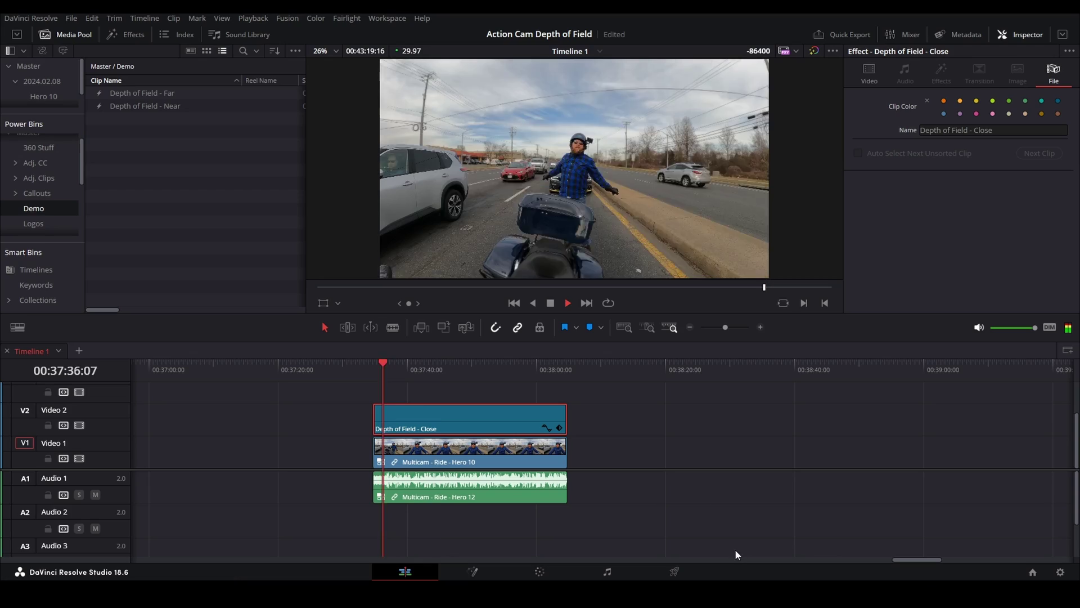
click(389, 366)
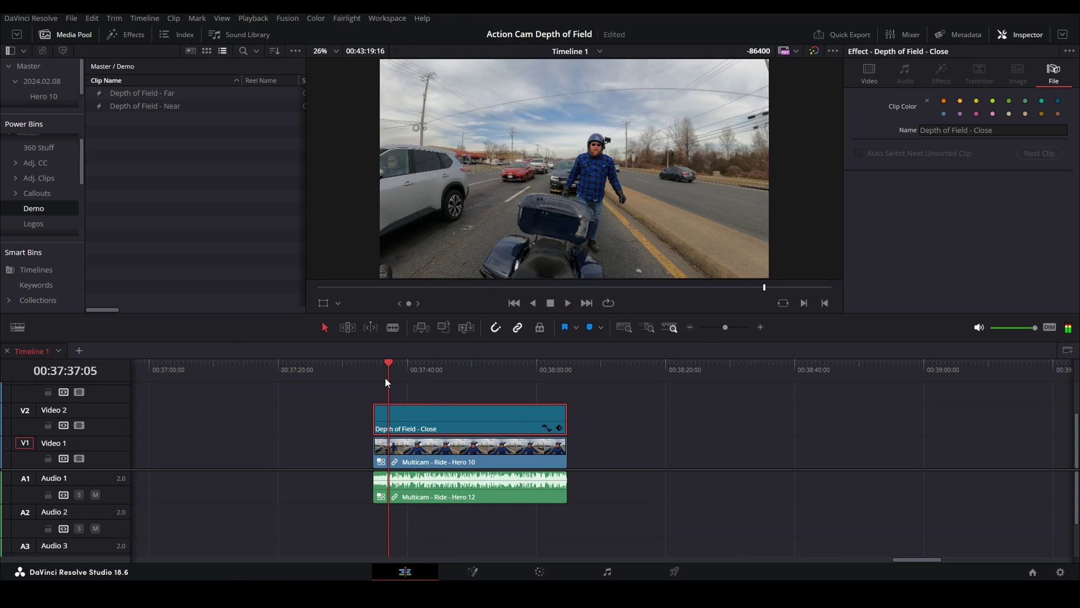